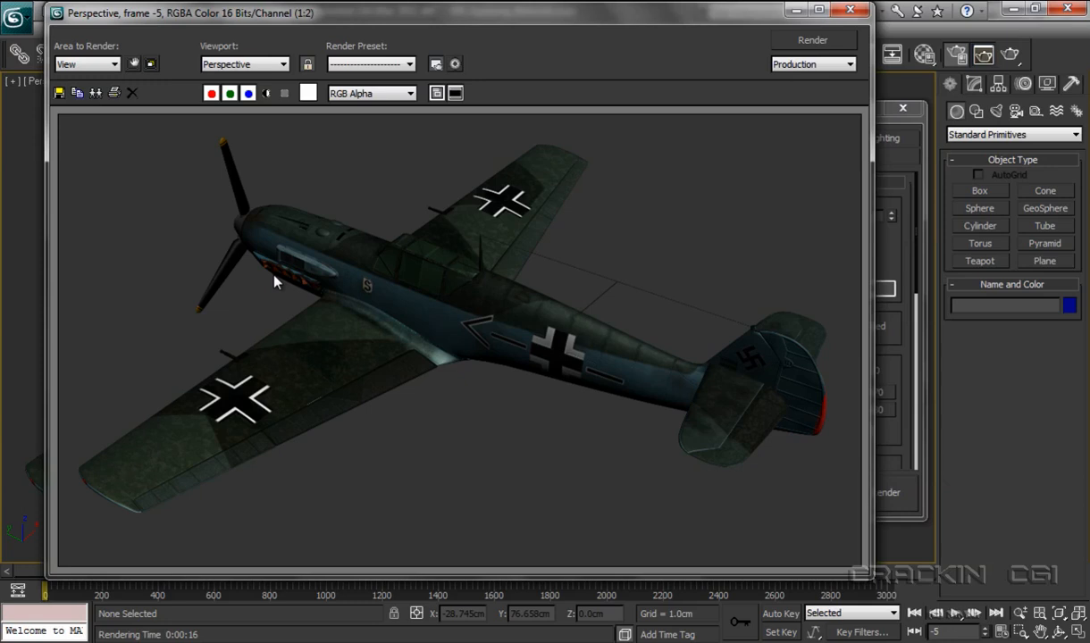
# Step: Close the rendered frame and render setup windows, and examine the aircraft's nose and wing root in the Perspective viewport
pyautogui.click(846, 13)
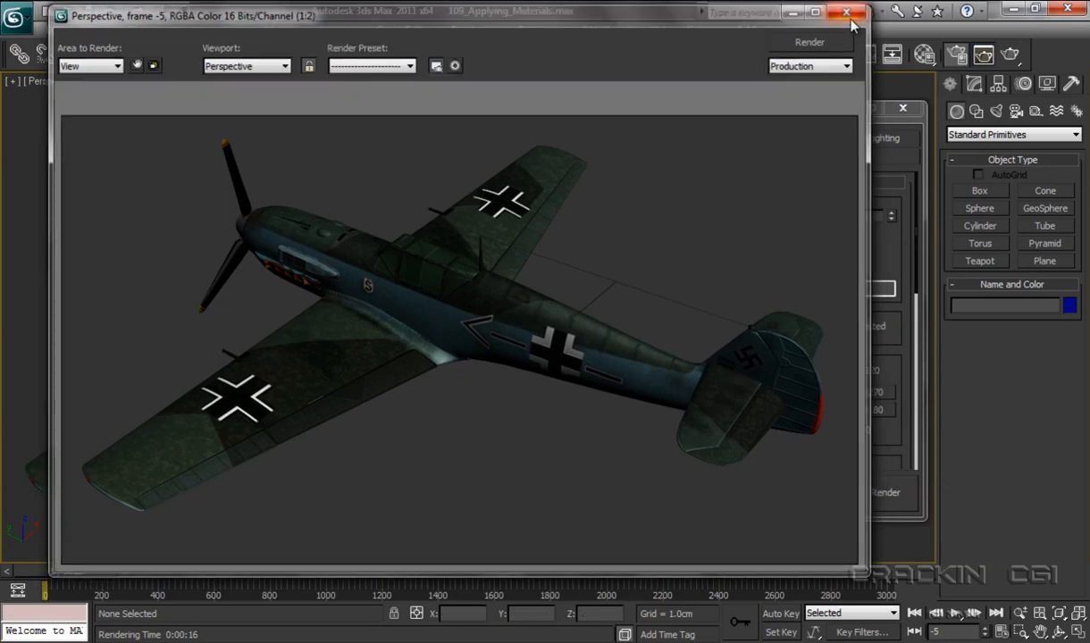
pyautogui.click(902, 109)
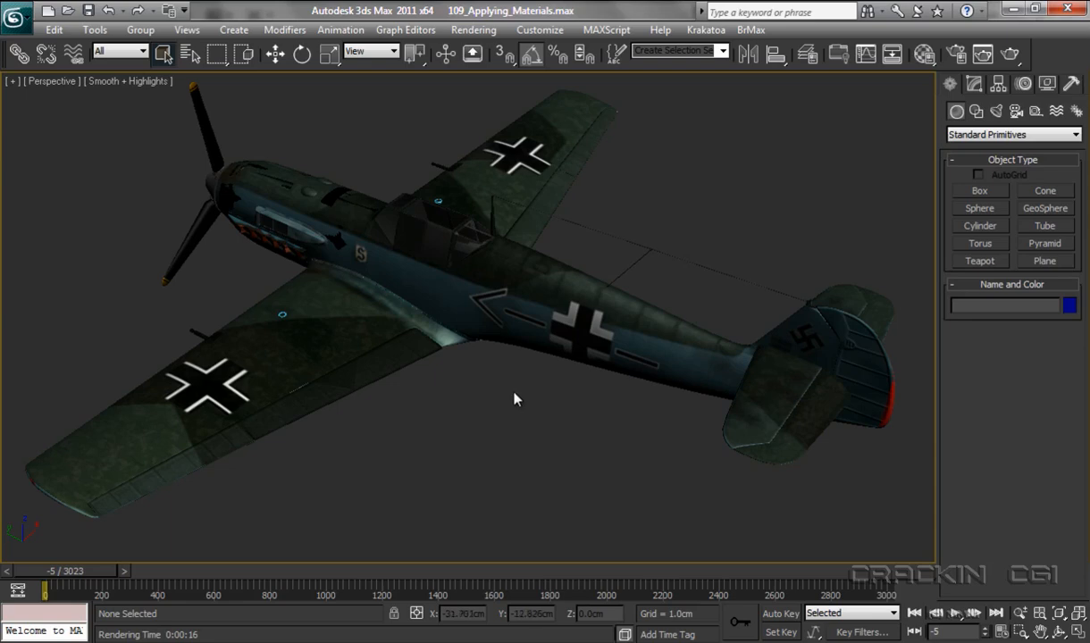
pyautogui.moveTo(514, 397); pyautogui.dragTo(683, 370)
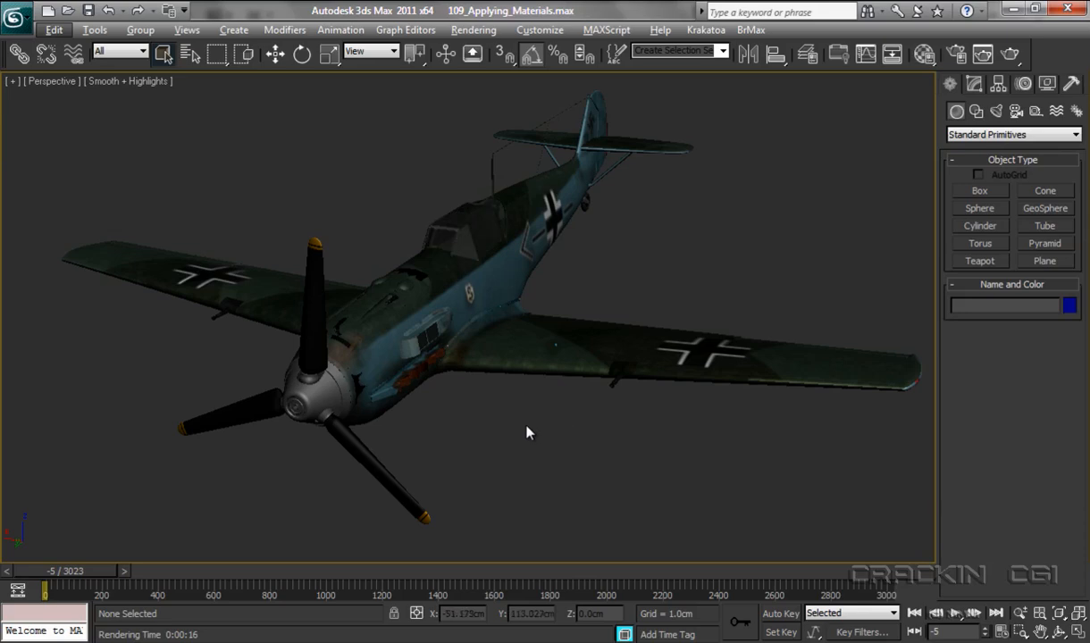
pyautogui.scroll(10, 527, 432)
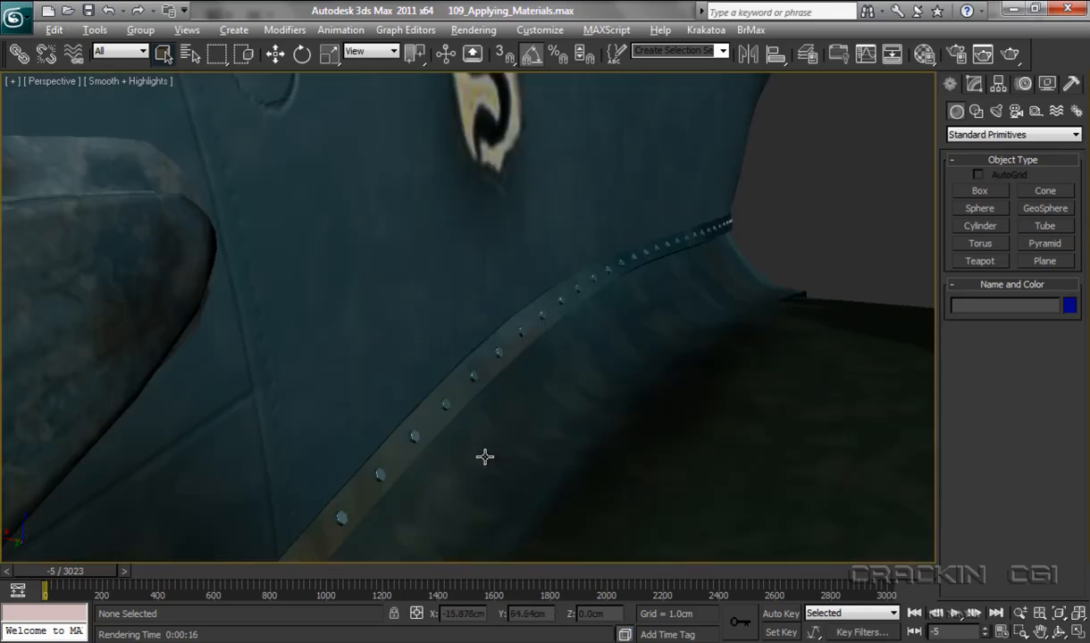
pyautogui.scroll(-10, 489, 428)
pyautogui.moveTo(494, 405); pyautogui.dragTo(494, 402)
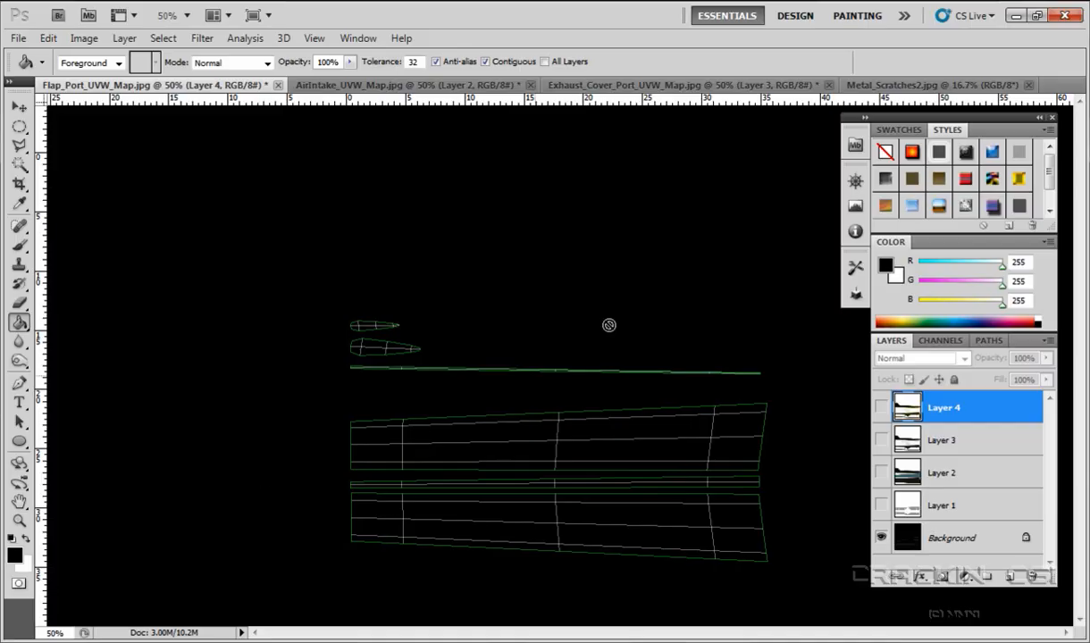
# Step: In Photoshop, view the Metal_Scratches2.jpg texture and return to the Exhaust_Cover_Port_UVW_Map.jpg document
pyautogui.click(615, 86)
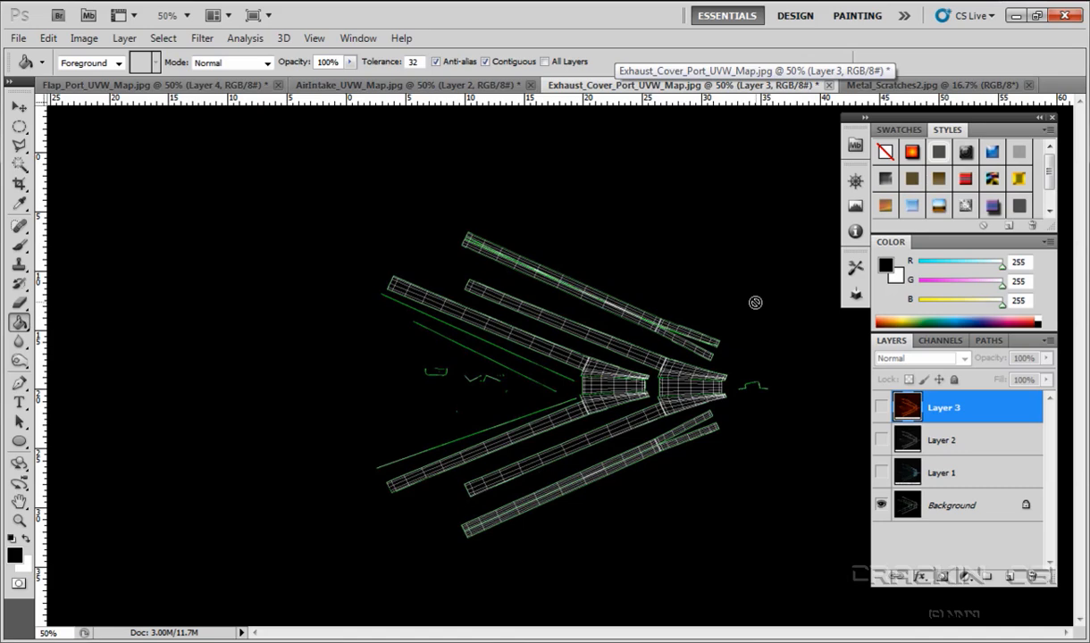
pyautogui.click(883, 86)
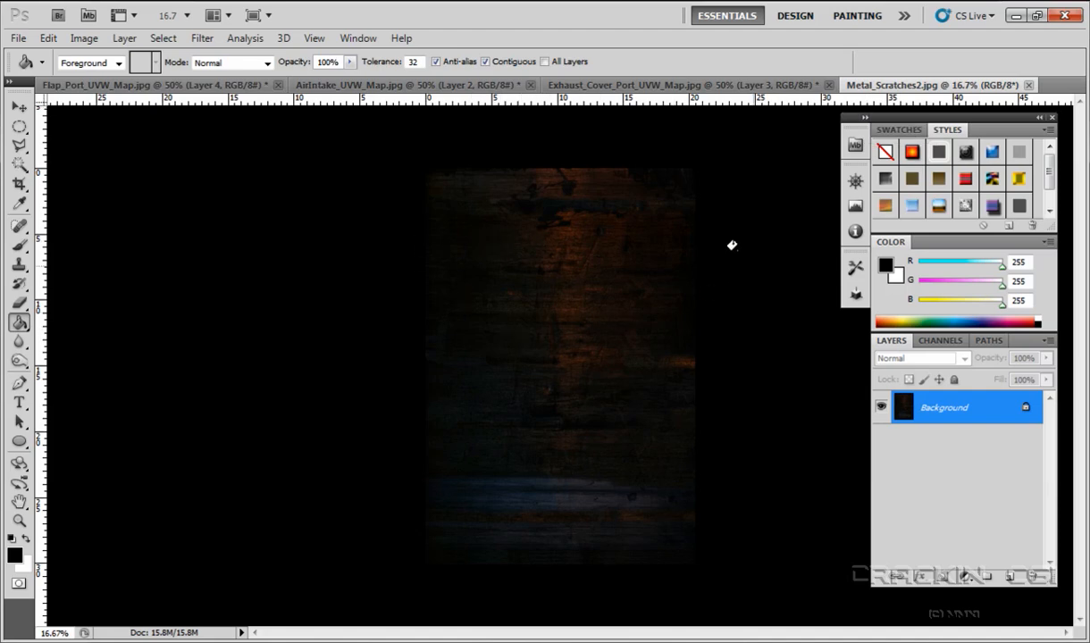
pyautogui.click(720, 90)
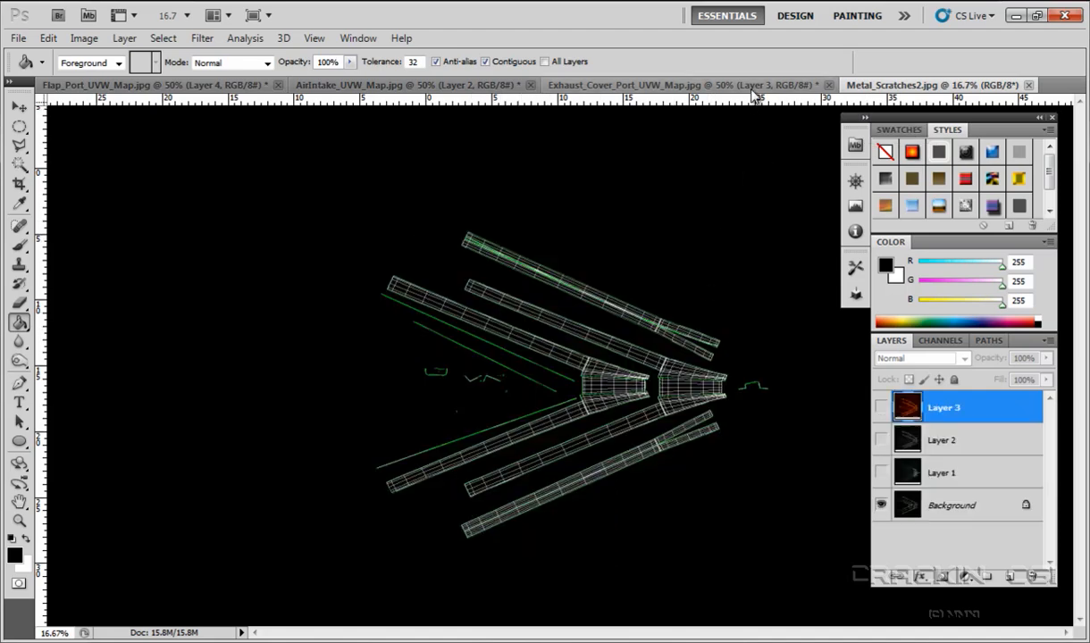
# Step: Show Layer 1 of the exhaust cover map and set its opacity to 41%
pyautogui.click(939, 479)
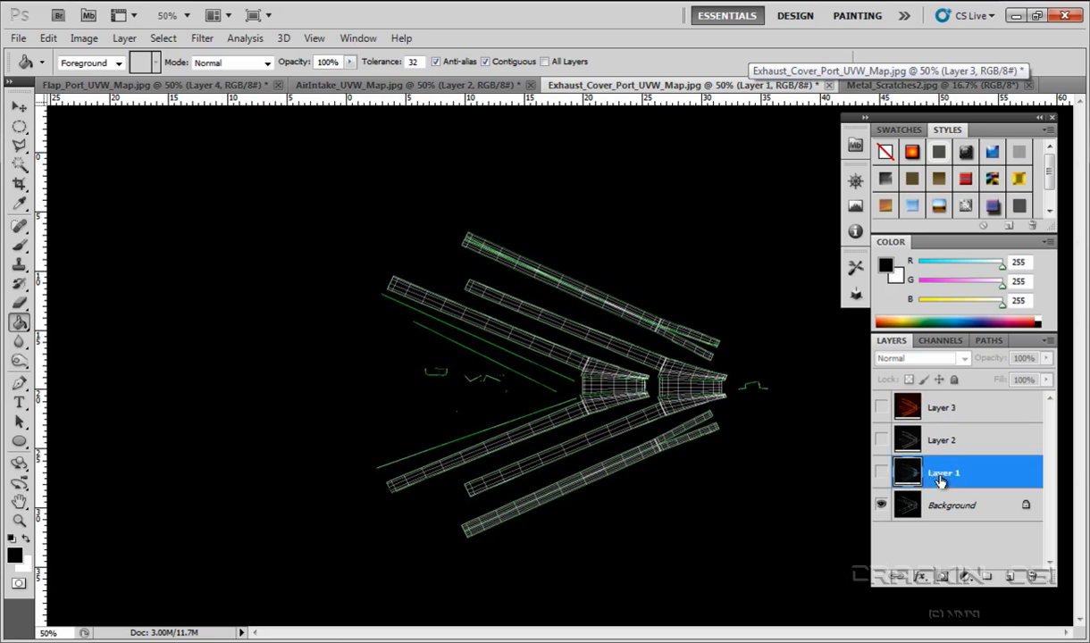
pyautogui.click(880, 474)
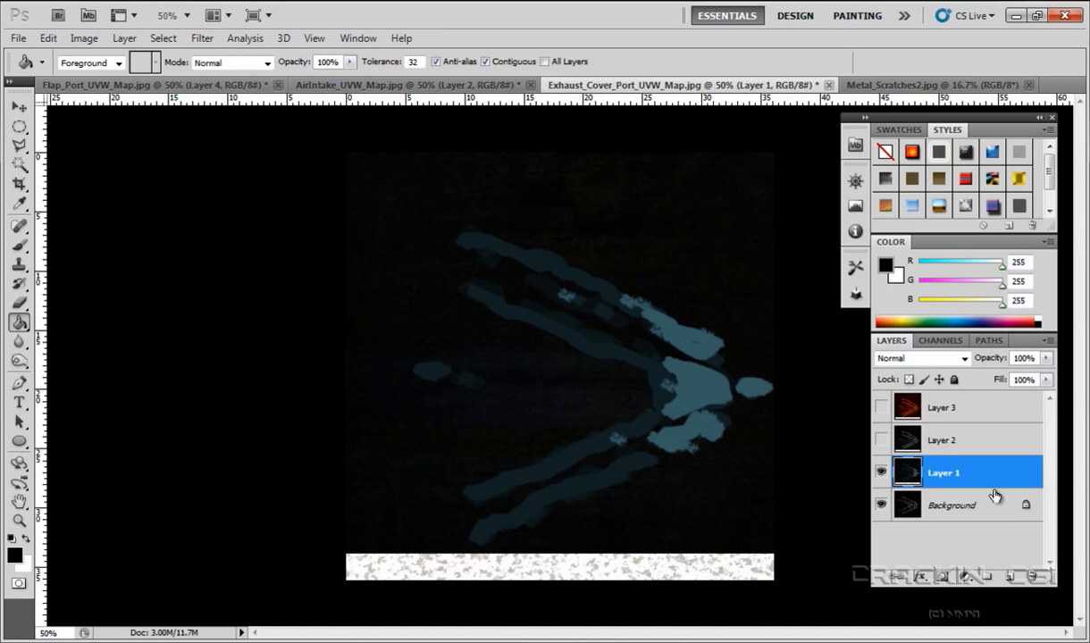
pyautogui.click(1046, 360)
pyautogui.moveTo(1047, 379); pyautogui.dragTo(997, 384)
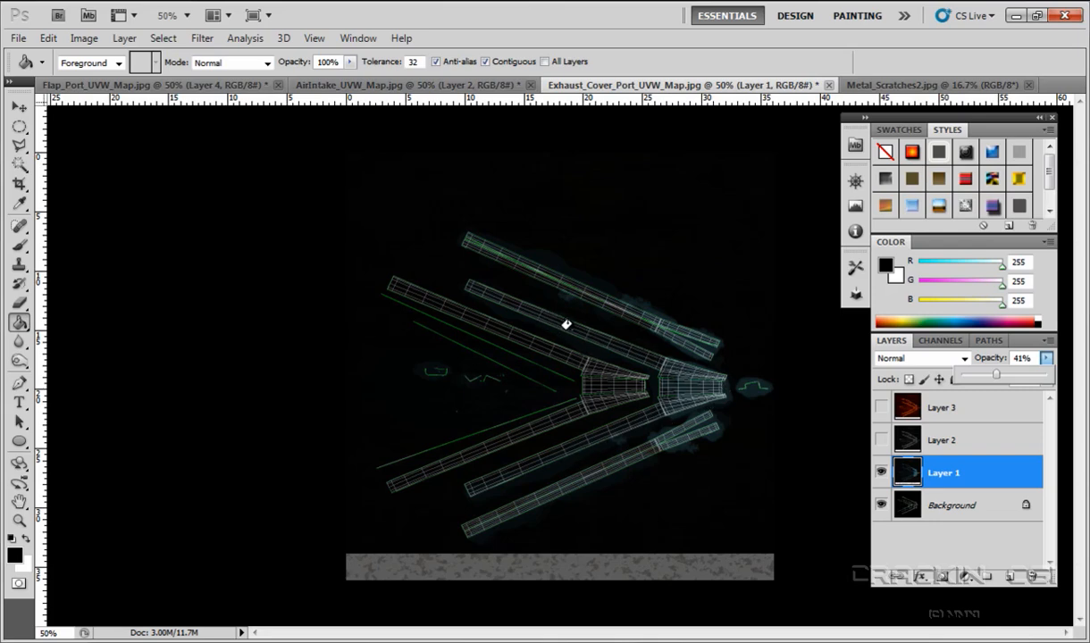
# Step: Make Layer 2 and Layer 3 of the exhaust cover map visible
pyautogui.click(881, 442)
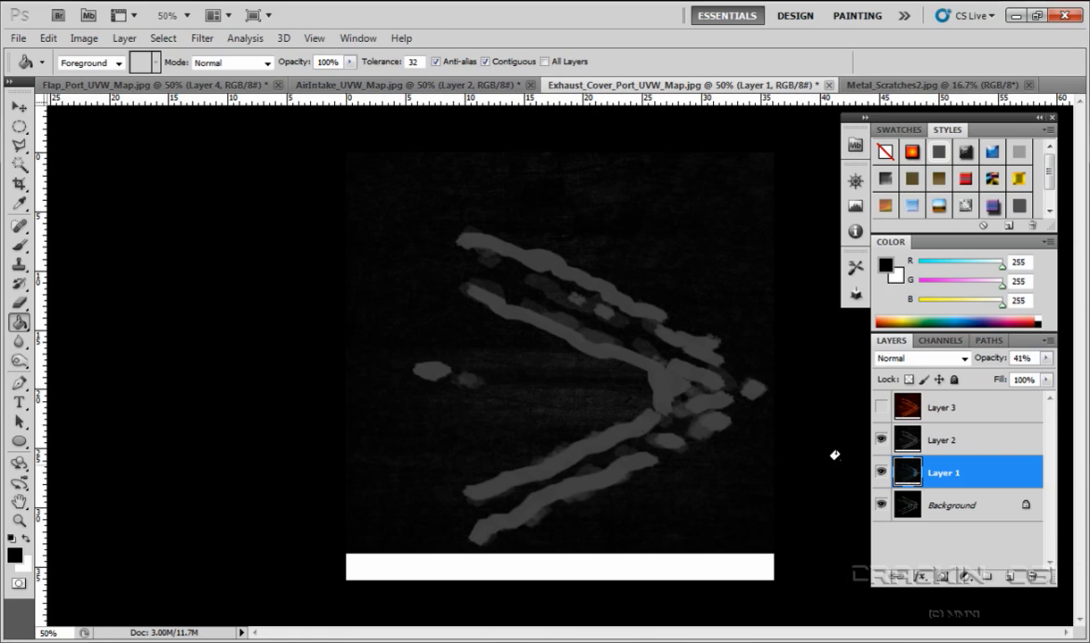
pyautogui.click(881, 408)
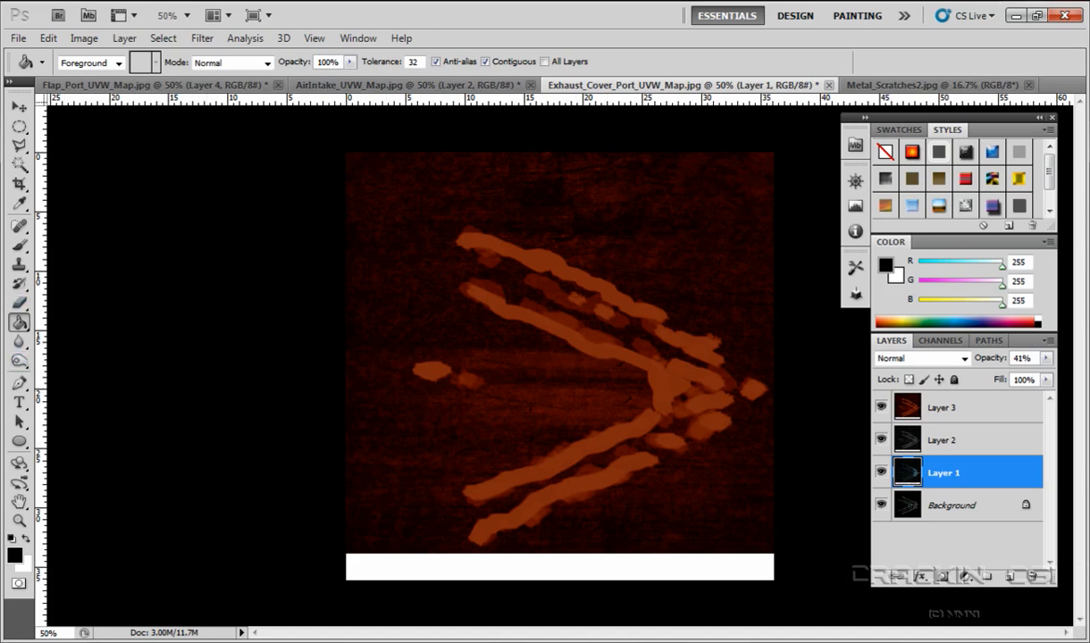
# Step: Switch to 3ds Max and render the Perspective view of the aircraft's nose and exhaust area
pyautogui.click(98, 223)
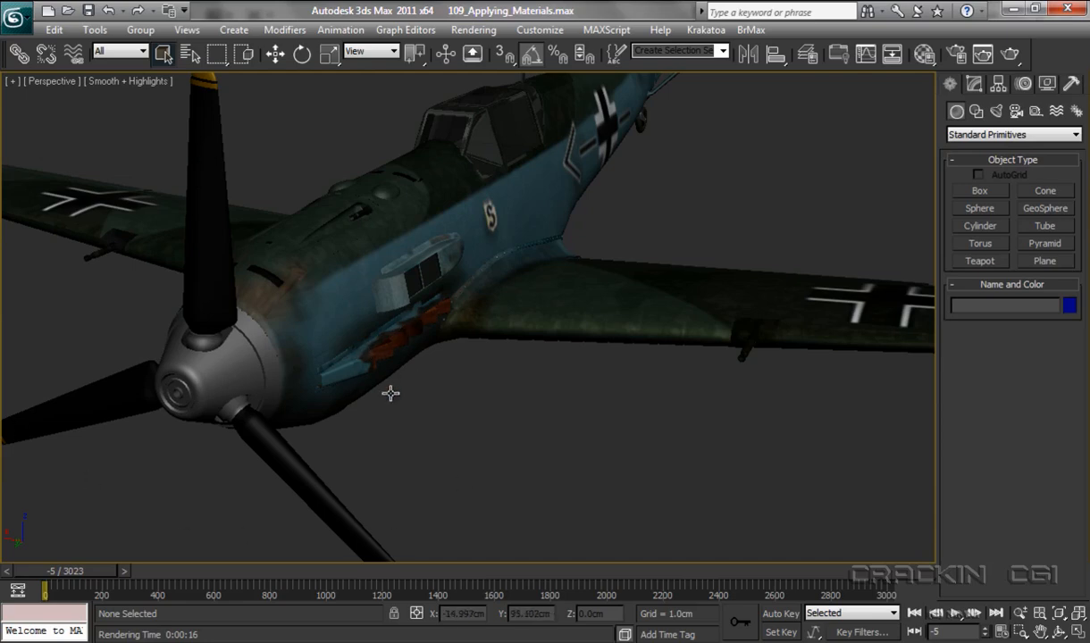
pyautogui.click(982, 55)
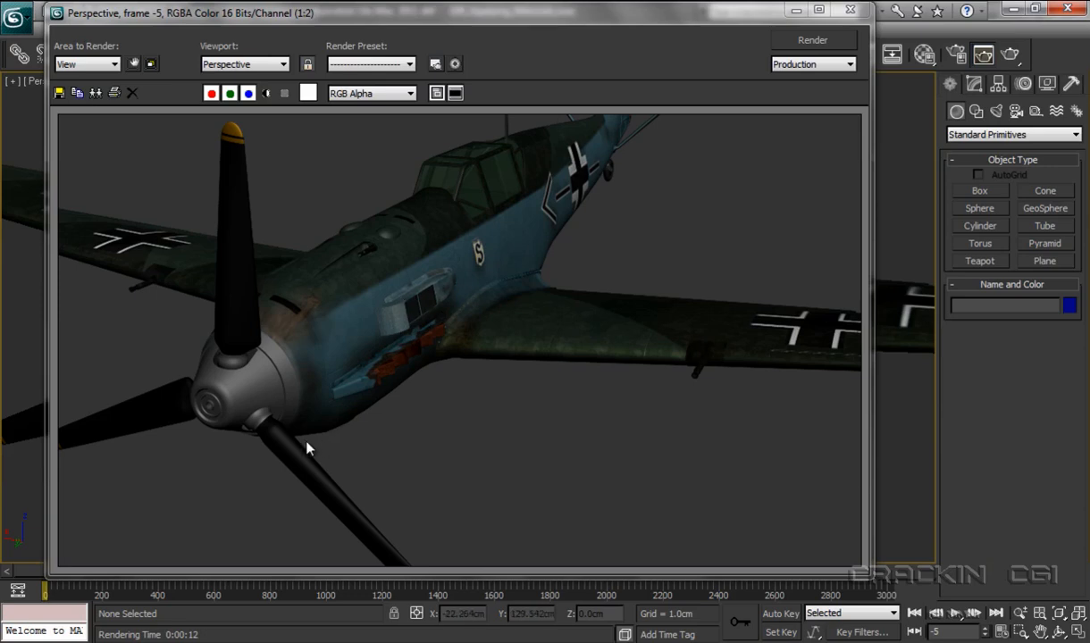
# Step: Switch back to Photoshop and show Layer 1 of AirIntake_UVW_Map.jpg
pyautogui.hotkey('alt', 'Tab')
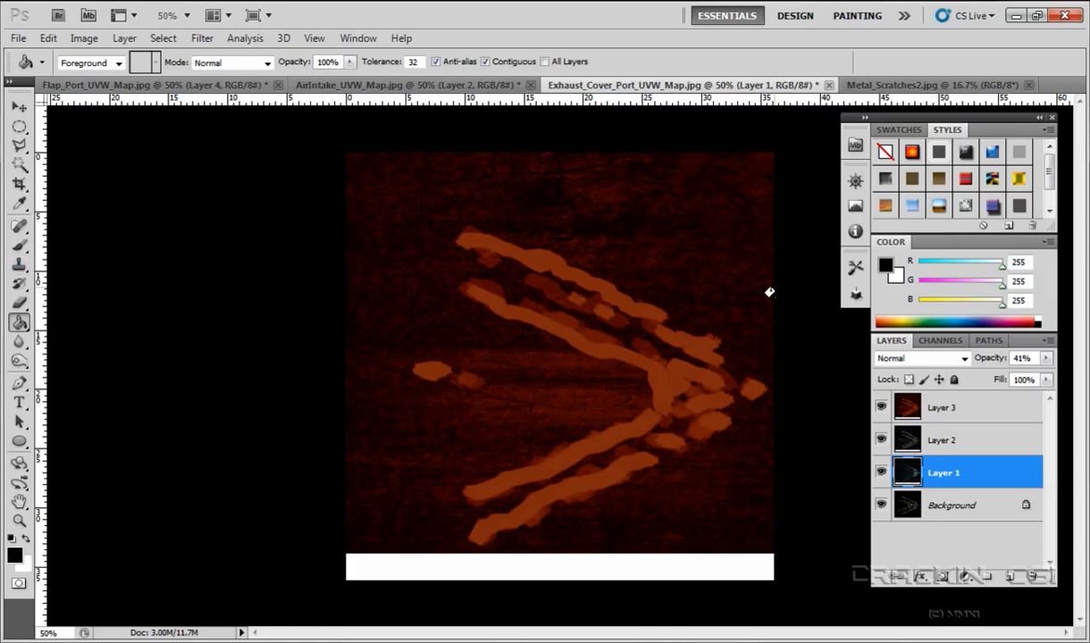
pyautogui.click(393, 87)
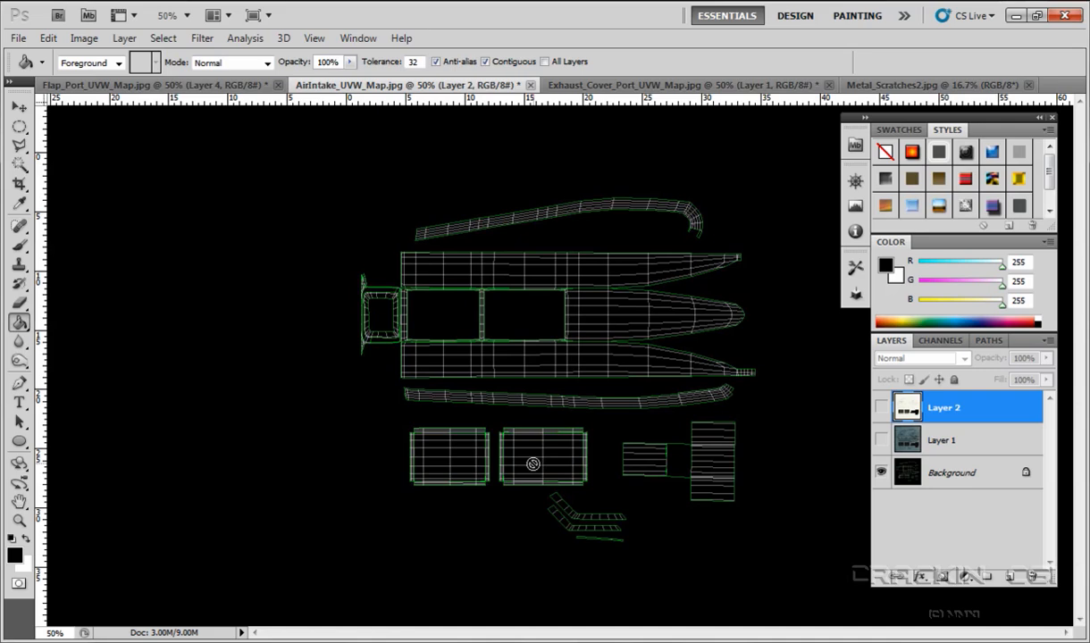
pyautogui.click(881, 440)
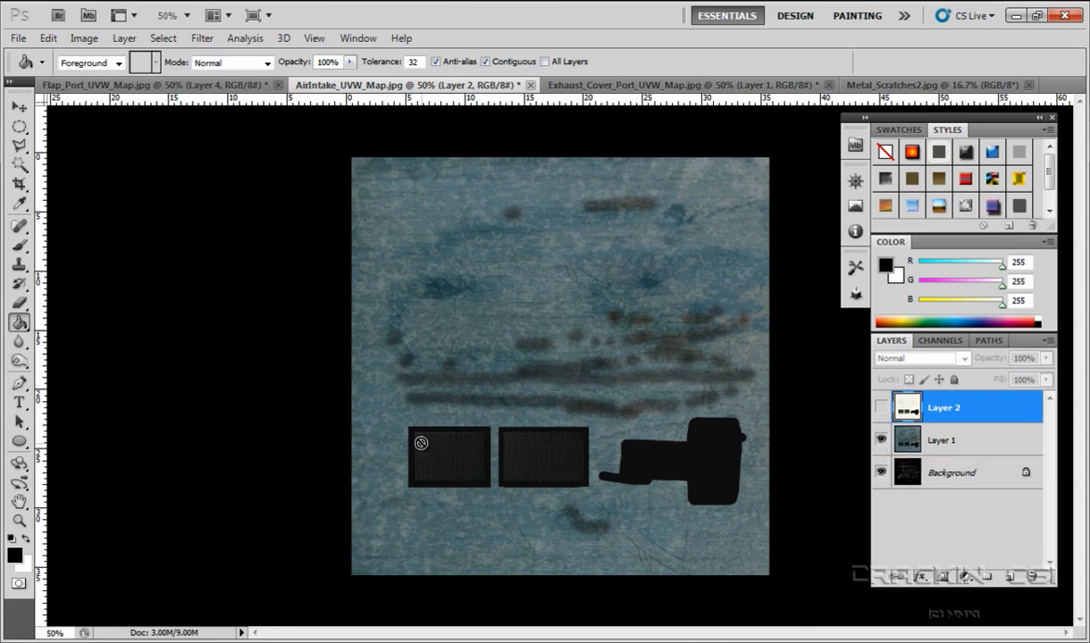
# Step: Examine the air intake map's mesh grilles up close and make Layer 2 visible over them
pyautogui.scroll(4, 421, 443)
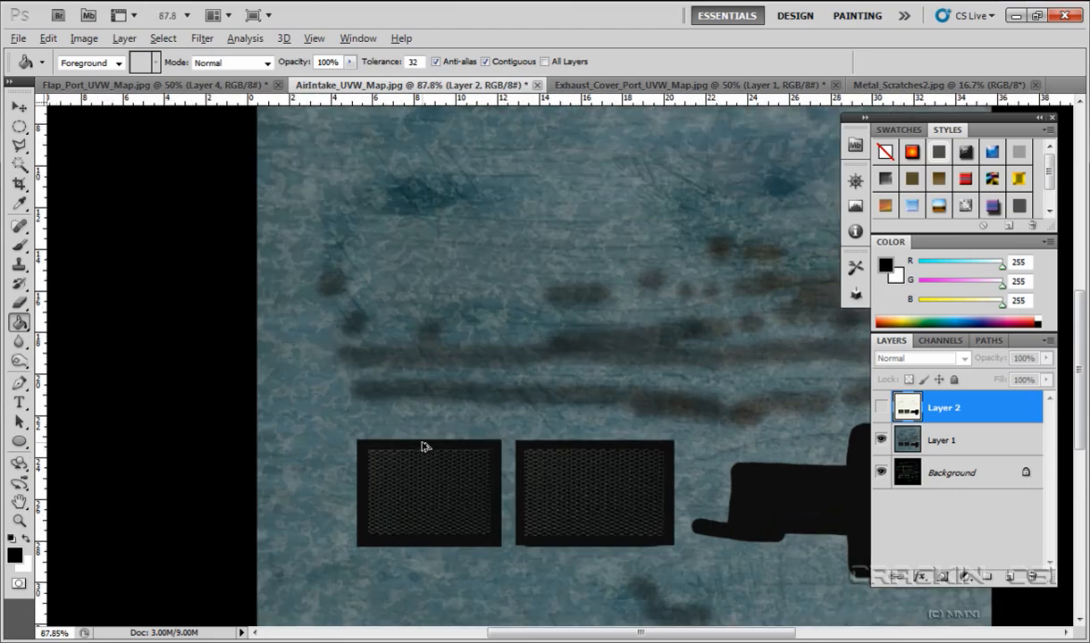
pyautogui.scroll(1, 422, 445)
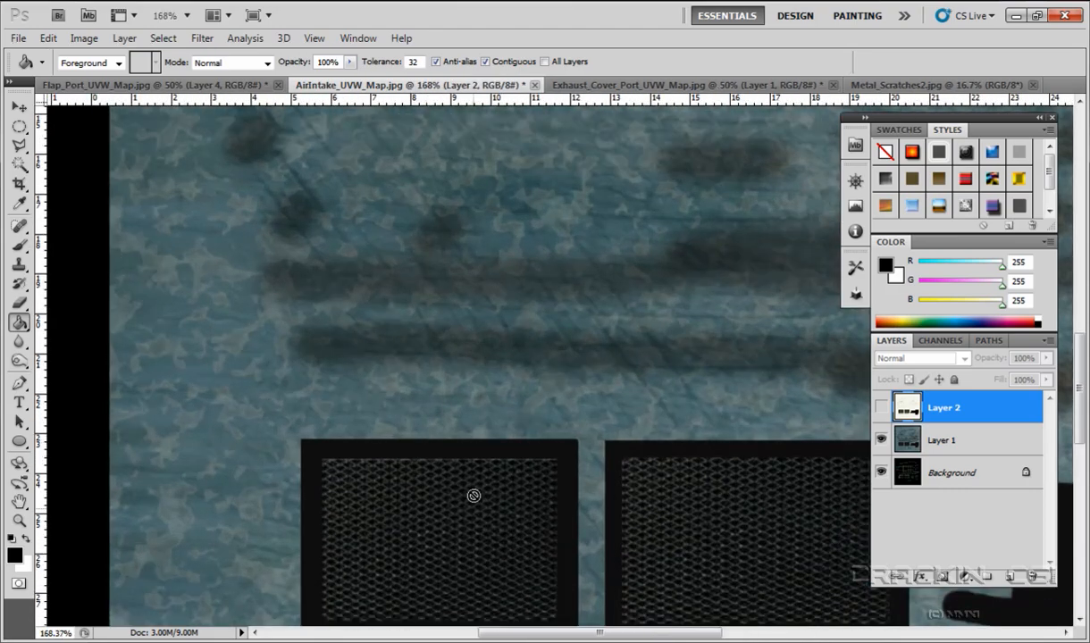
pyautogui.moveTo(1082, 314); pyautogui.dragTo(1078, 407)
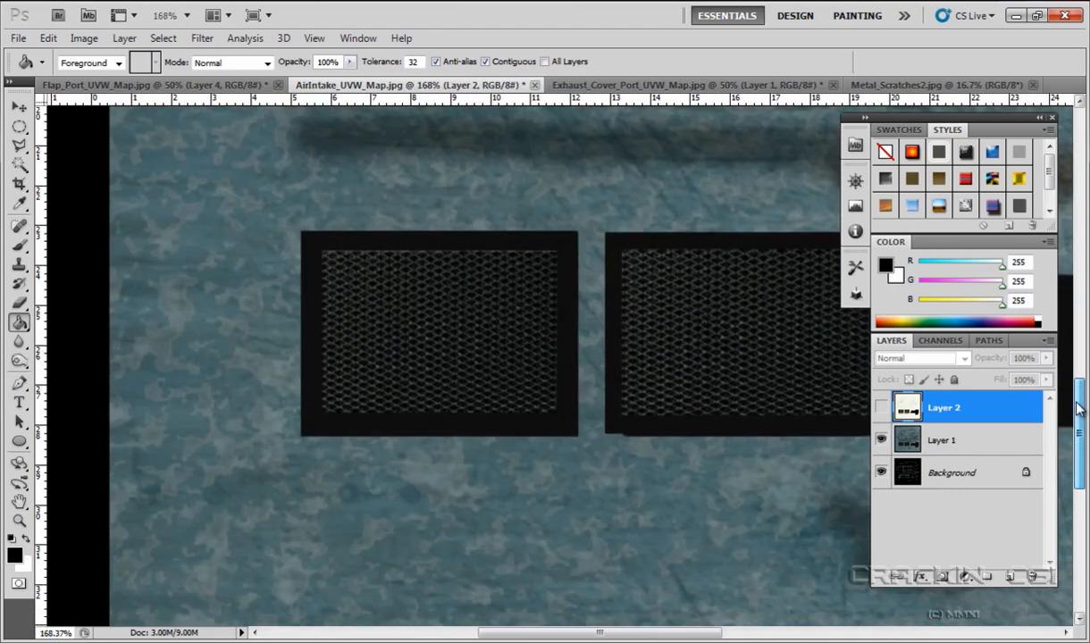
pyautogui.click(882, 408)
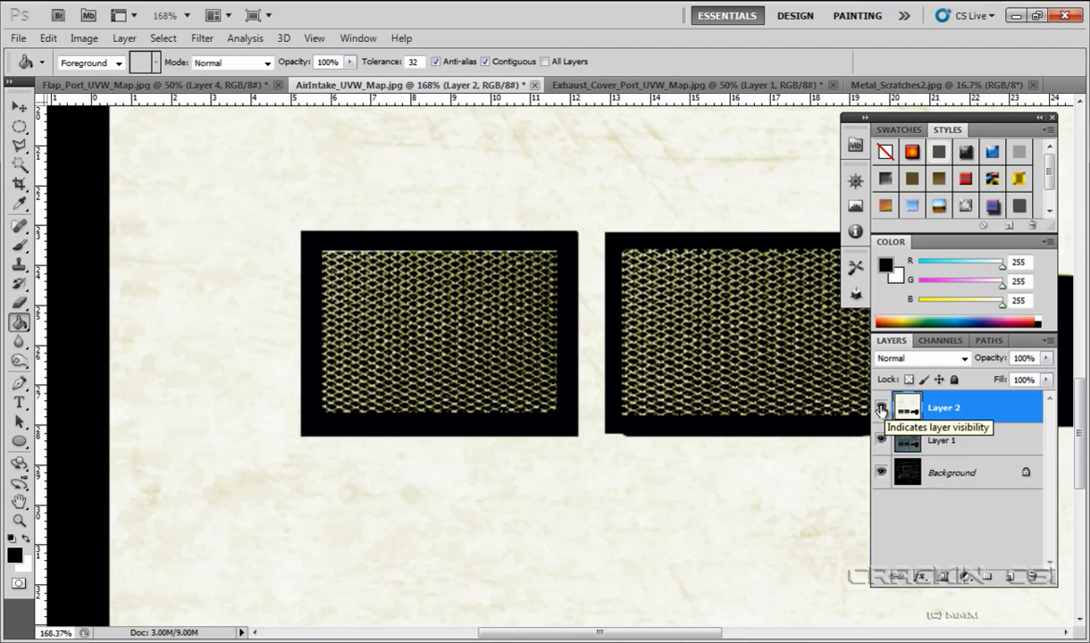
# Step: Show Layer 1 of Flap_Port_UVW_Map.jpg and set its opacity to 100%
pyautogui.click(142, 85)
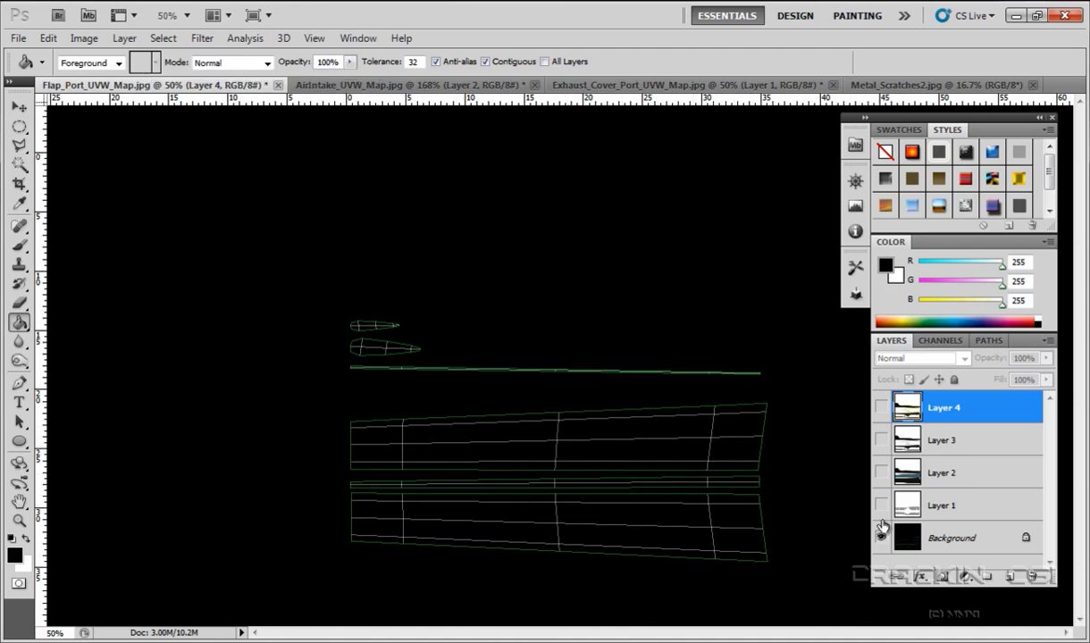
pyautogui.click(882, 508)
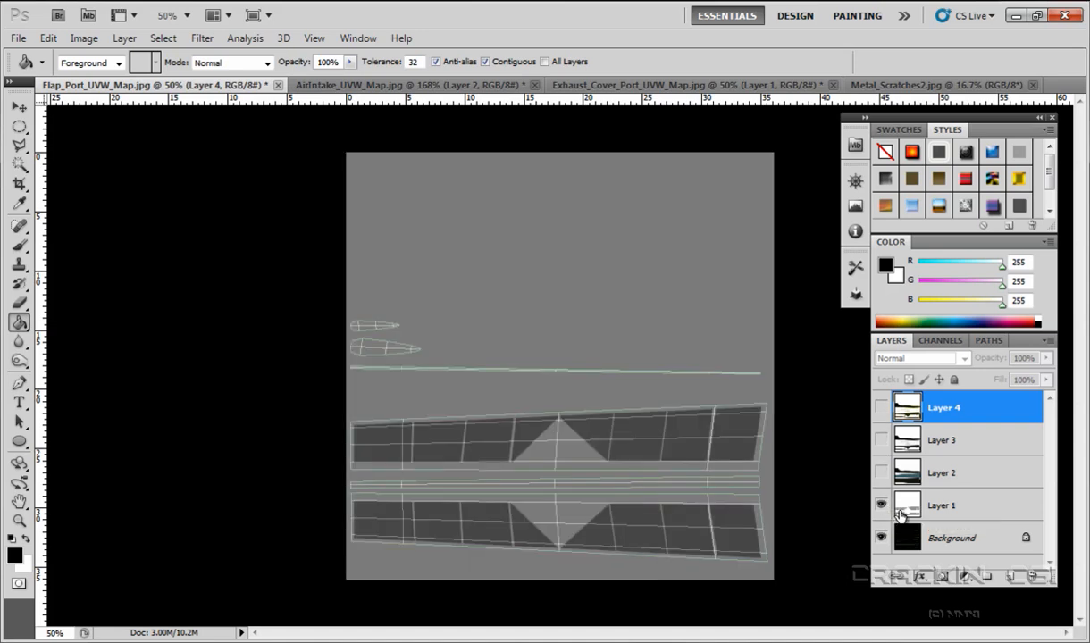
pyautogui.click(920, 505)
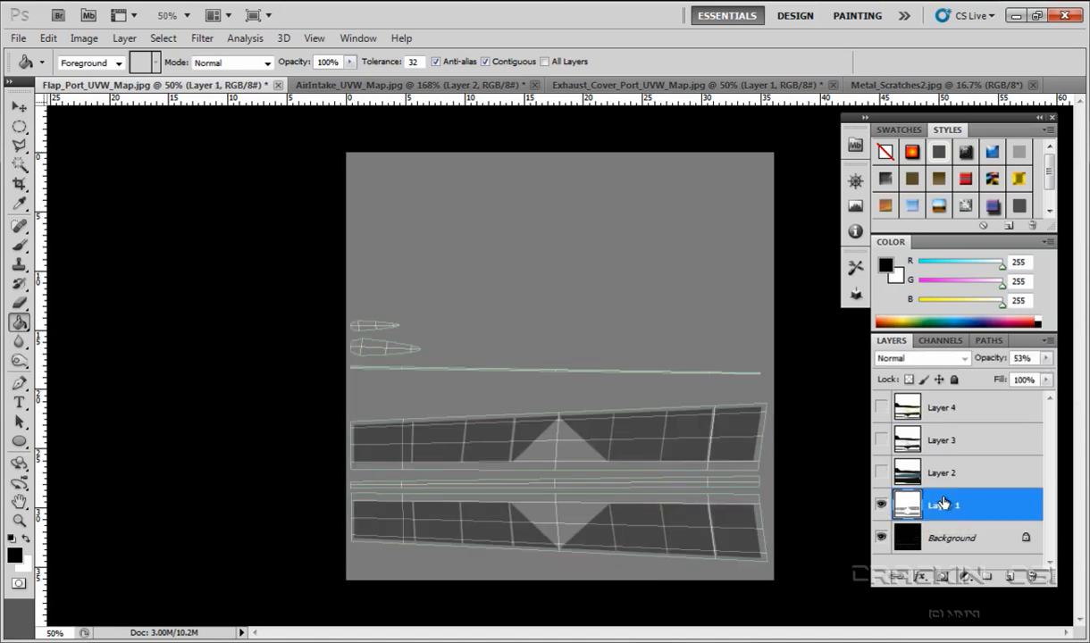
pyautogui.click(1046, 359)
pyautogui.moveTo(1007, 375); pyautogui.dragTo(1055, 384)
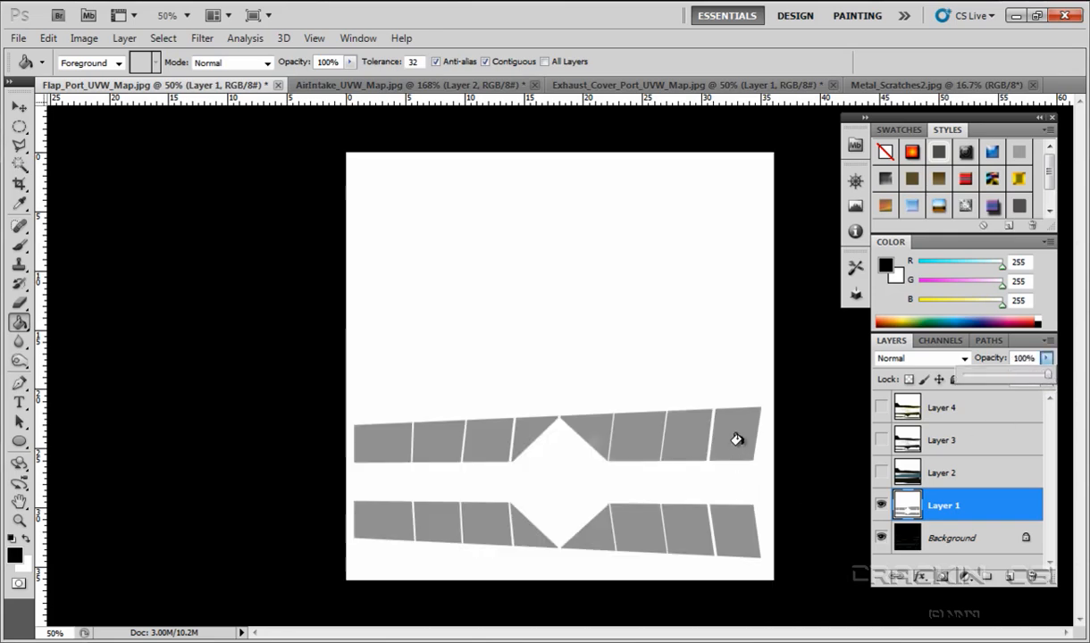
# Step: Show Layer 2 of the flap map and set its opacity to 100%
pyautogui.click(882, 475)
pyautogui.click(881, 474)
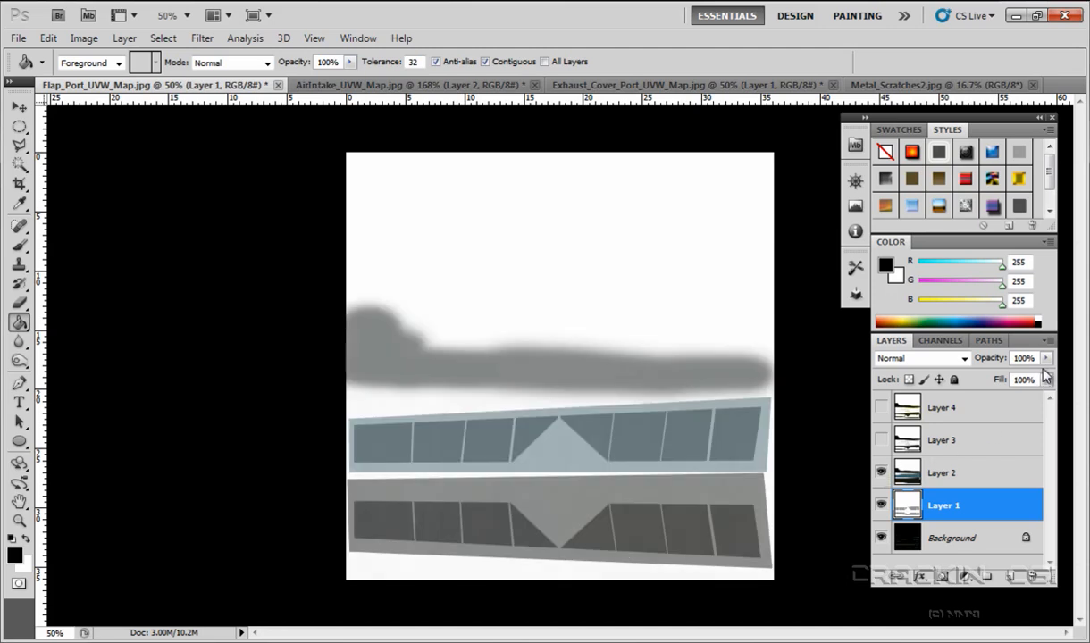
pyautogui.click(973, 474)
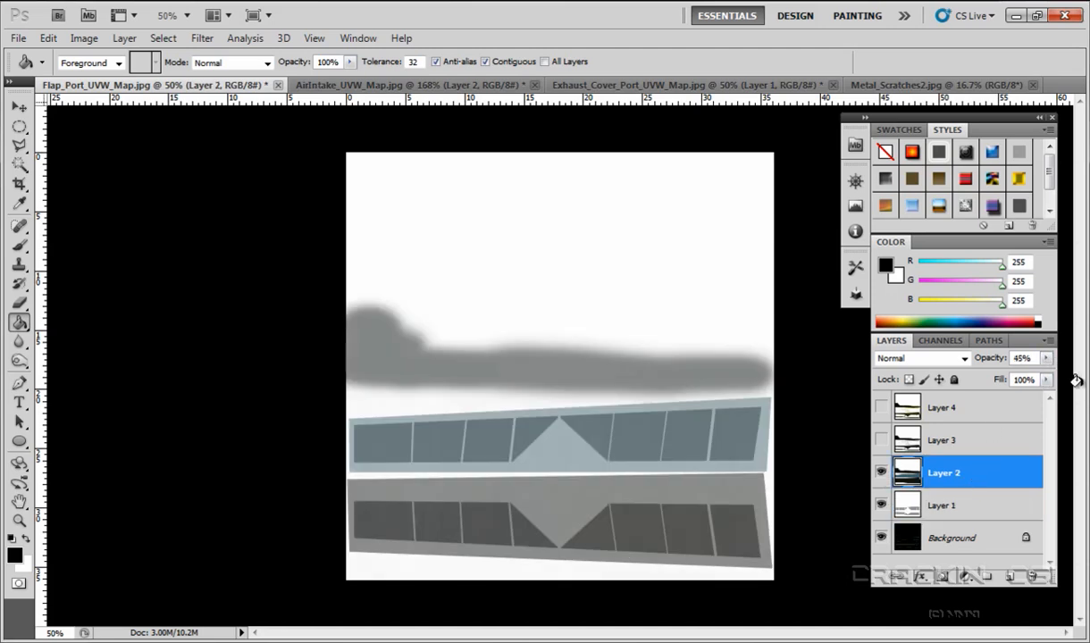
pyautogui.click(1046, 358)
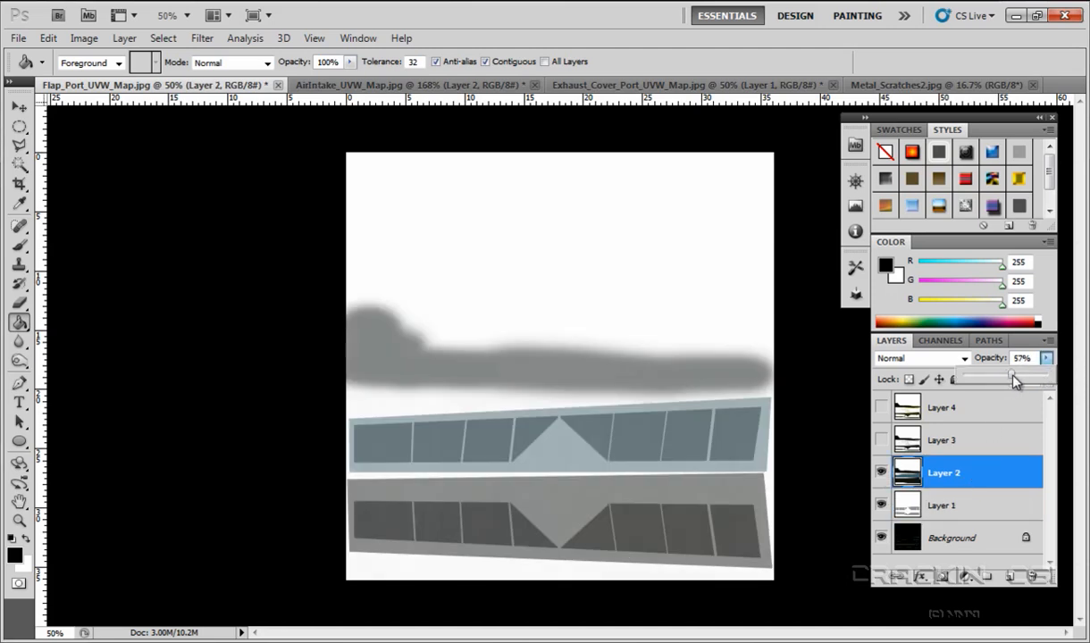
pyautogui.moveTo(1015, 382); pyautogui.dragTo(1054, 380)
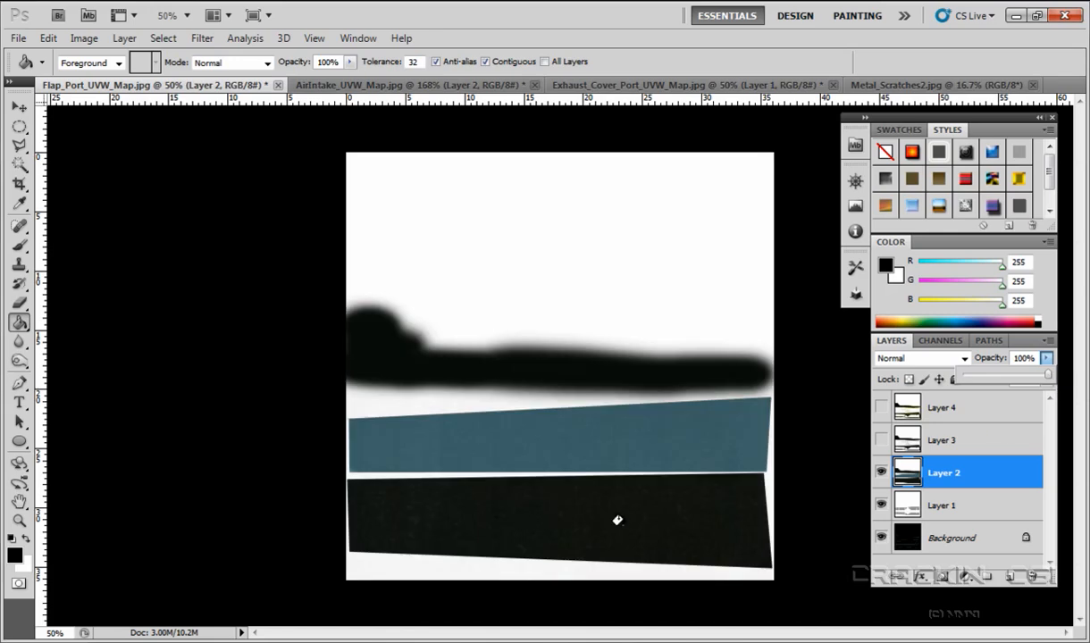
# Step: Make Layer 3 and Layer 4 of the flap map visible
pyautogui.click(880, 441)
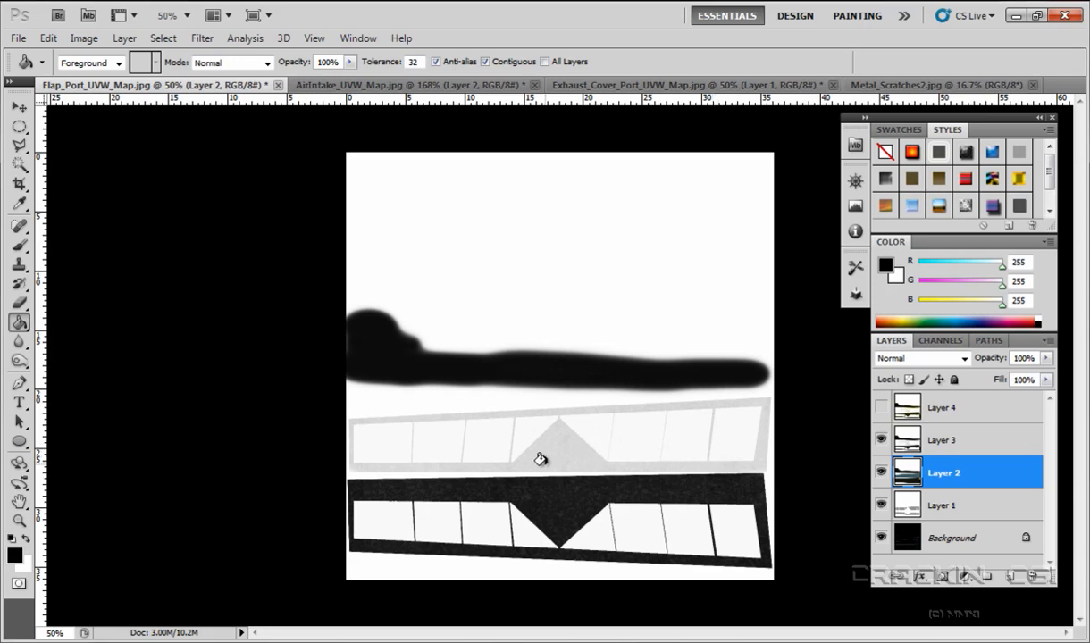
pyautogui.click(881, 408)
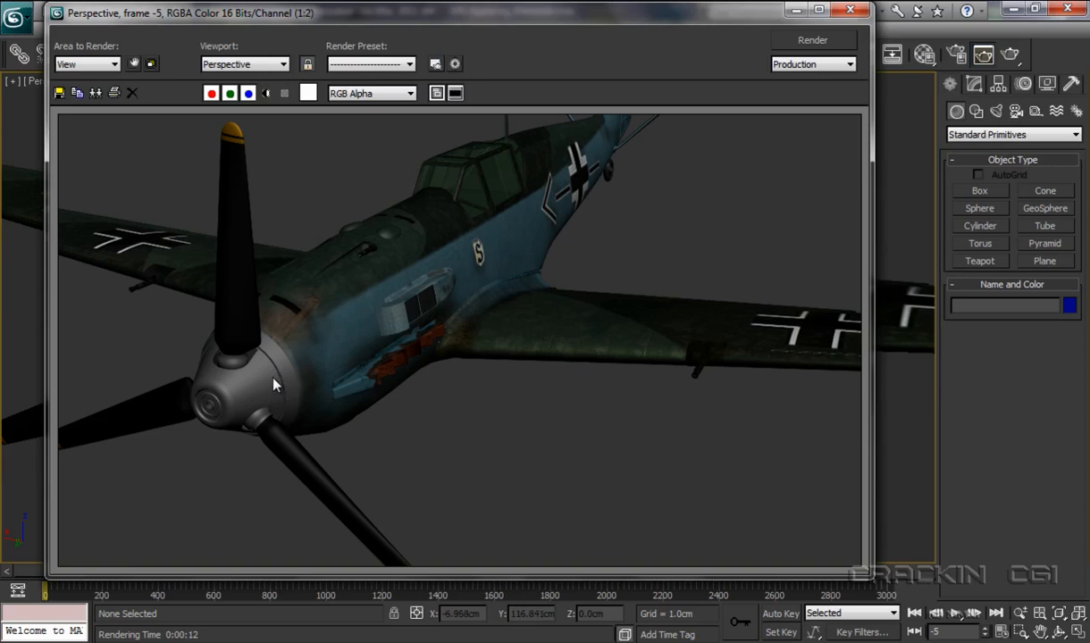
# Step: Switch to the media player and play the Mess_Anim_2a aircraft animation
pyautogui.click(344, 641)
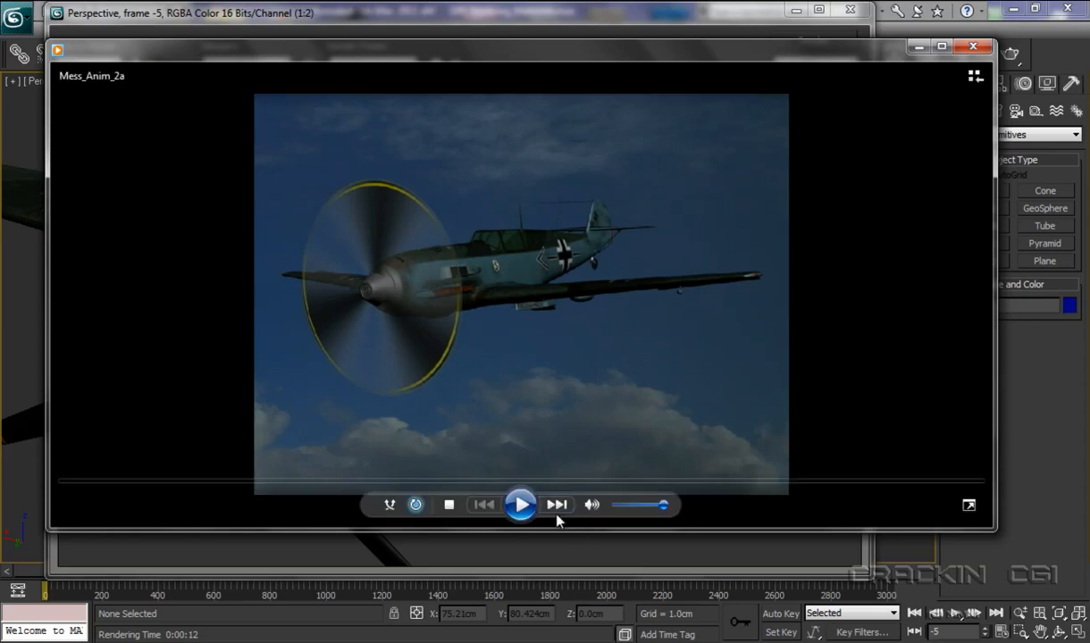
pyautogui.click(522, 507)
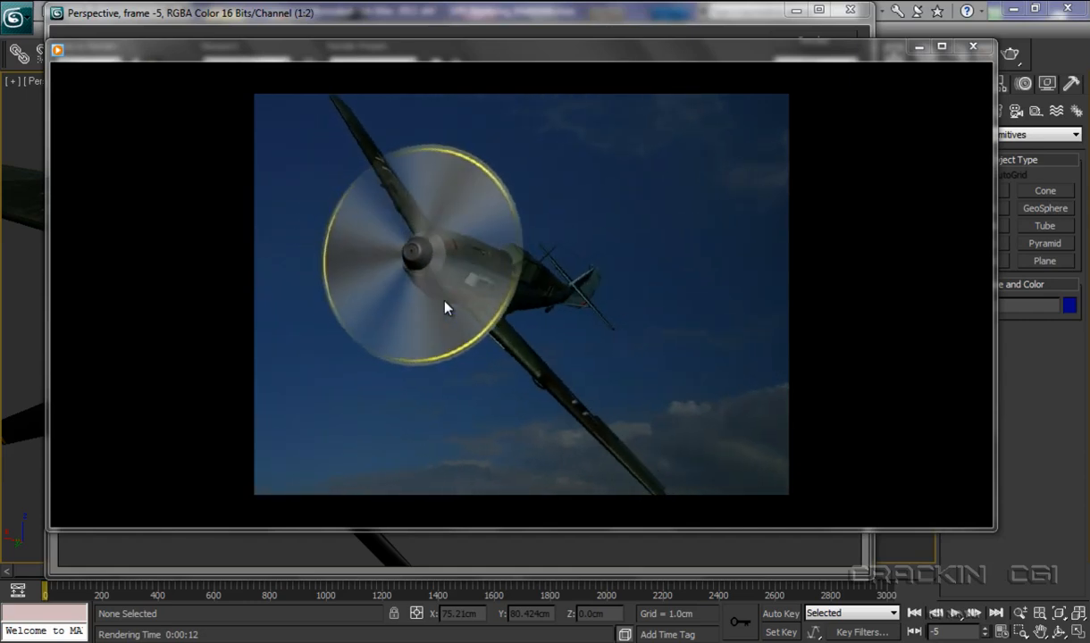
pyautogui.moveTo(442, 302)
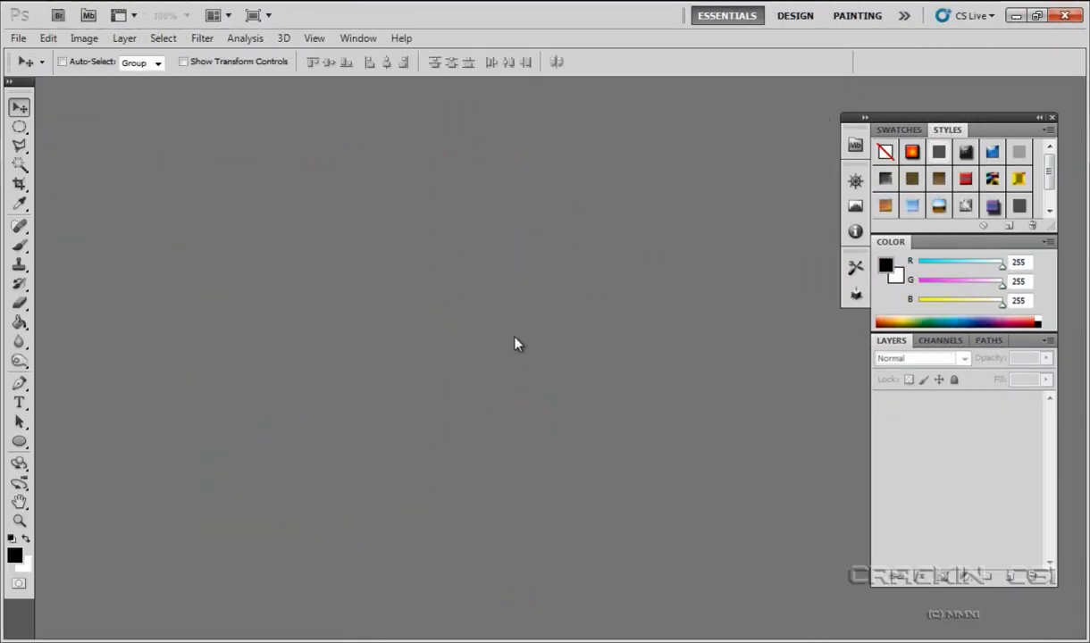
# Step: Create a new 800 × 800 pixel document with a transparent background, named Prop_Spin_01
pyautogui.click(22, 39)
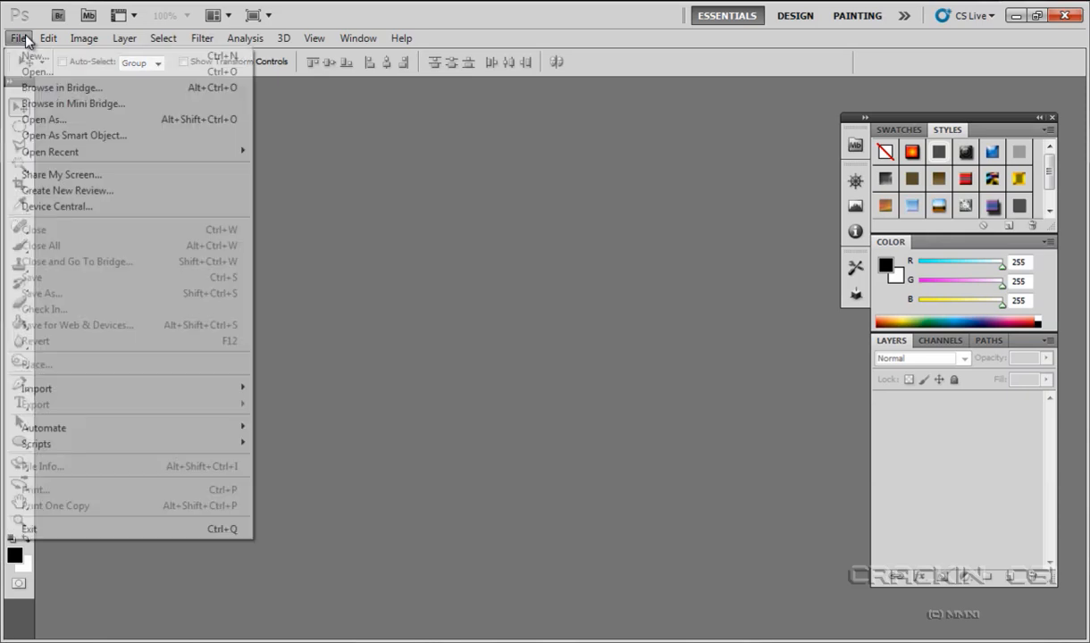
pyautogui.click(29, 56)
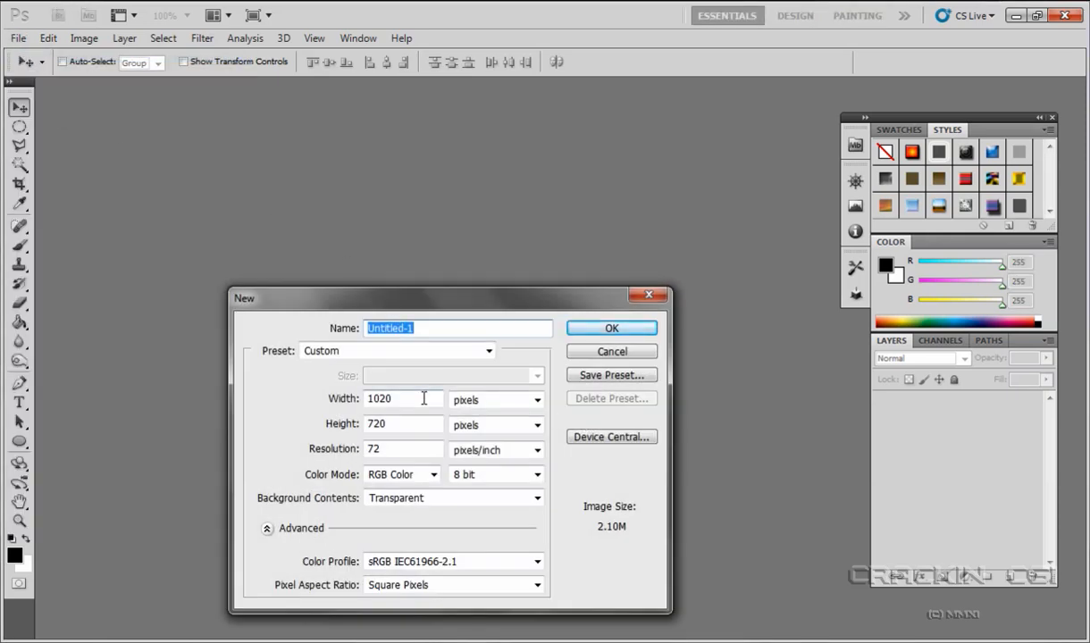
pyautogui.moveTo(425, 398); pyautogui.dragTo(369, 401)
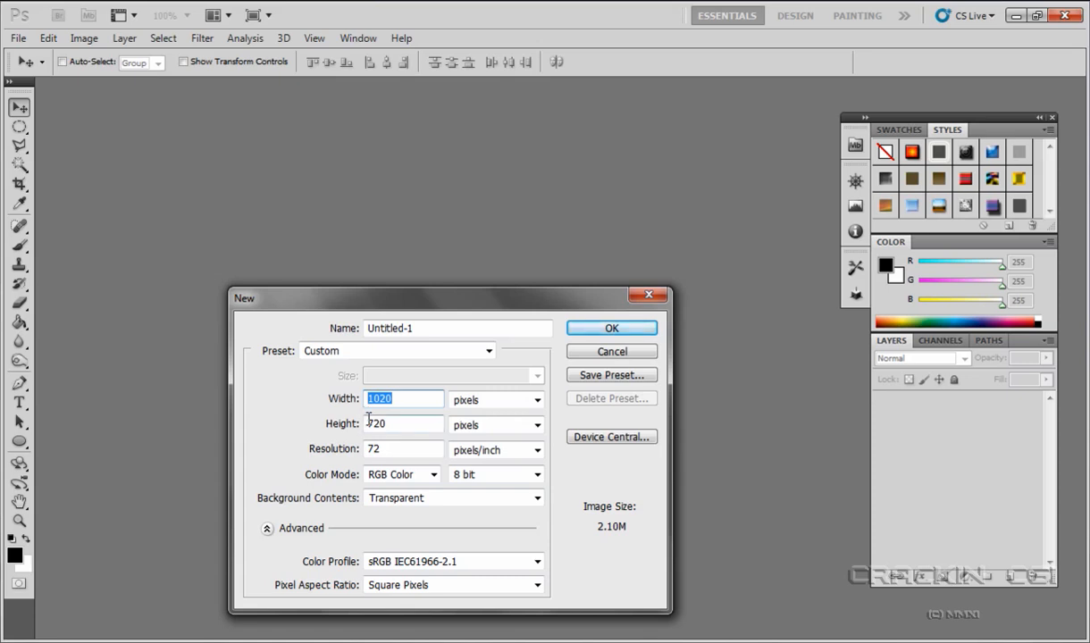
pyautogui.write('800')
pyautogui.moveTo(418, 426); pyautogui.dragTo(367, 438)
pyautogui.write('800')
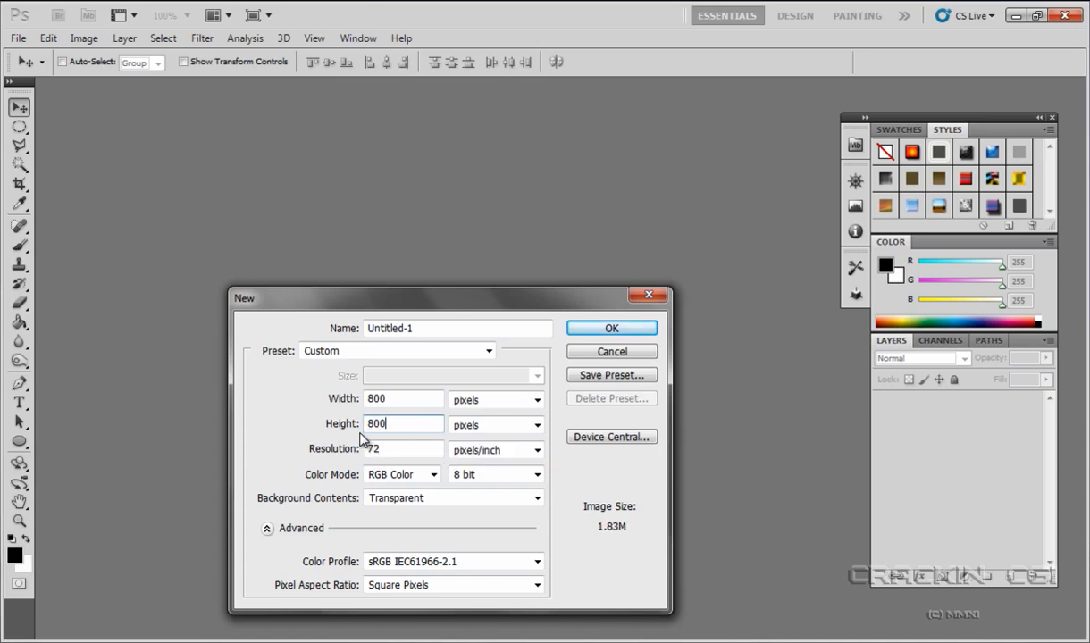
pyautogui.moveTo(424, 328); pyautogui.dragTo(363, 344)
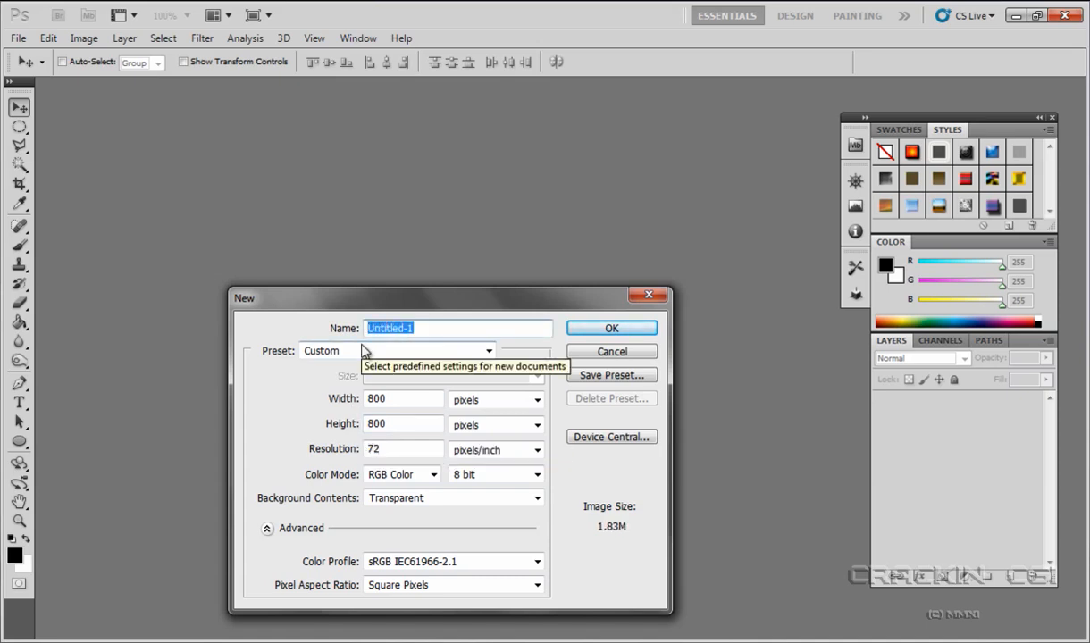
pyautogui.write('Prop_Spin_')
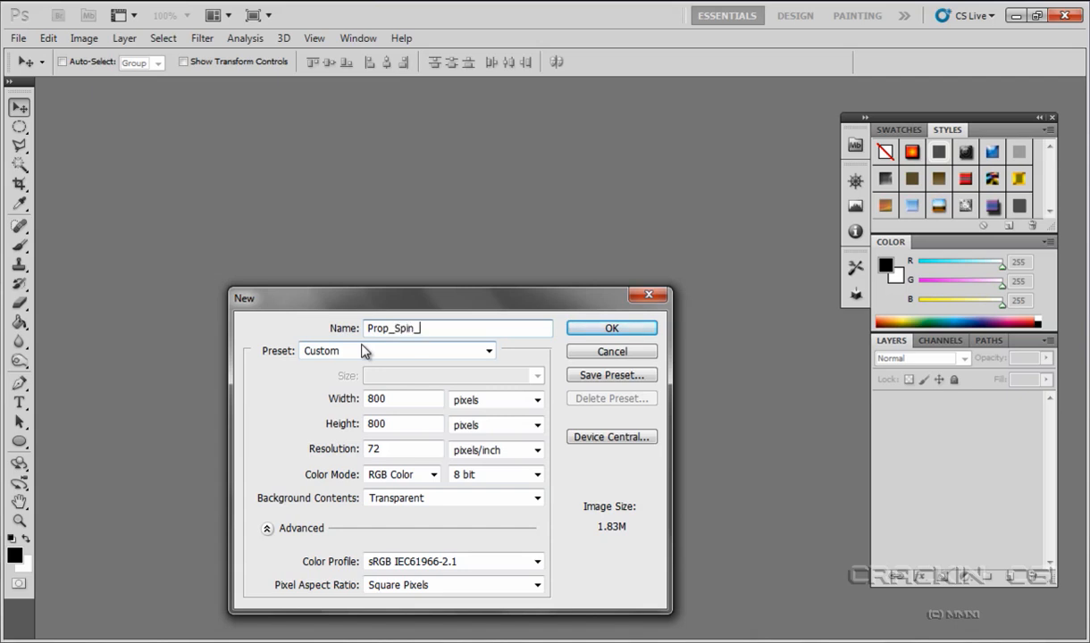
pyautogui.write('01')
pyautogui.click(625, 328)
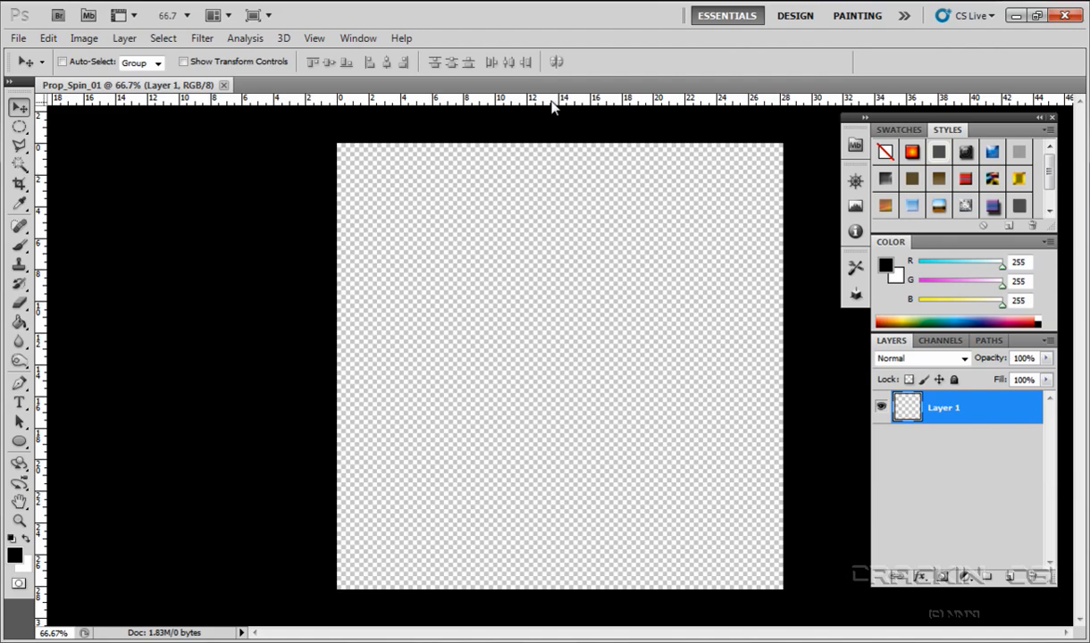
# Step: Place horizontal and vertical guides along all four edges of the canvas
pyautogui.moveTo(551, 106); pyautogui.dragTo(552, 144)
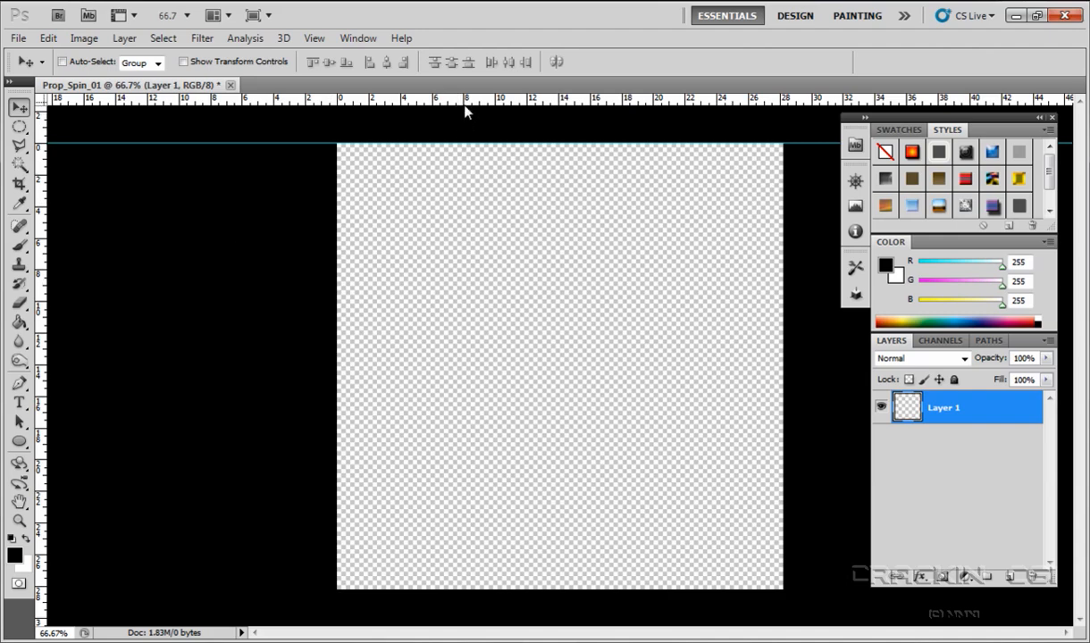
pyautogui.moveTo(462, 105); pyautogui.dragTo(512, 589)
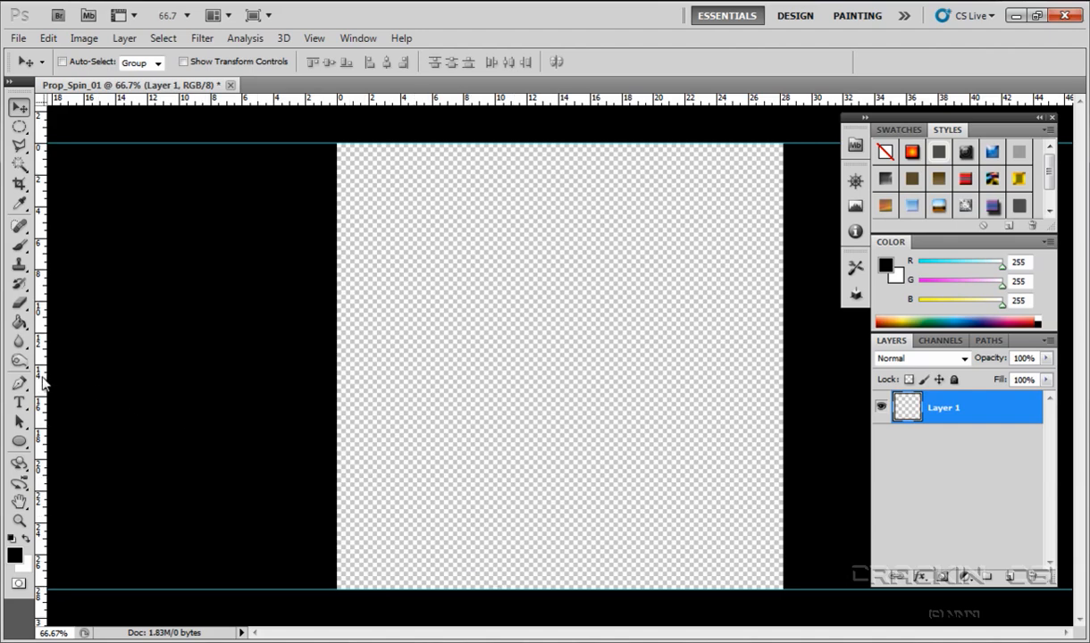
pyautogui.moveTo(42, 364); pyautogui.dragTo(783, 435)
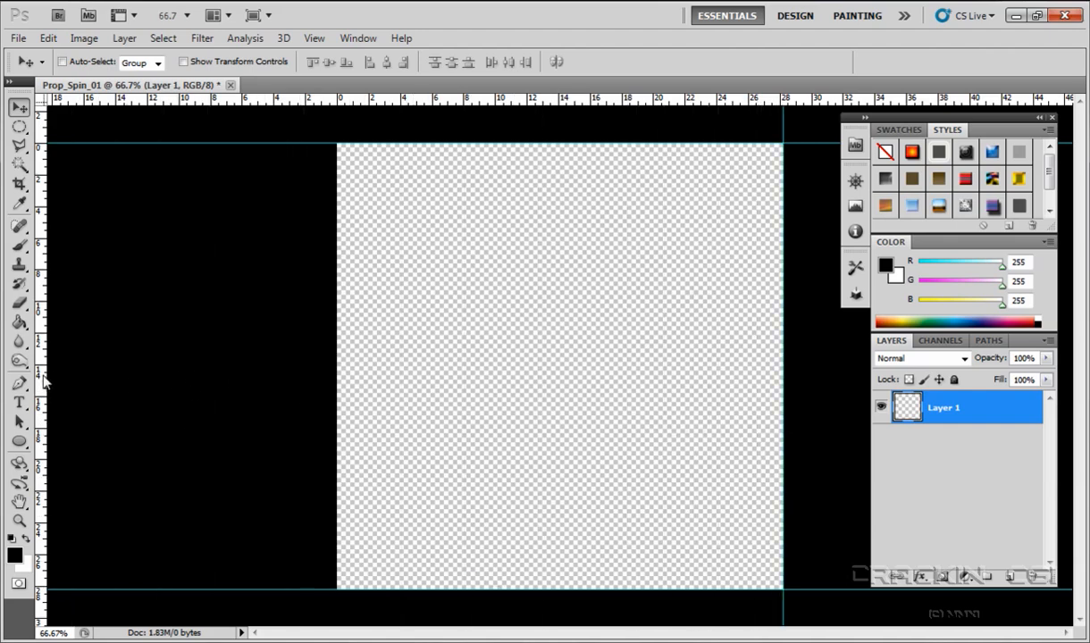
pyautogui.moveTo(42, 377); pyautogui.dragTo(333, 395)
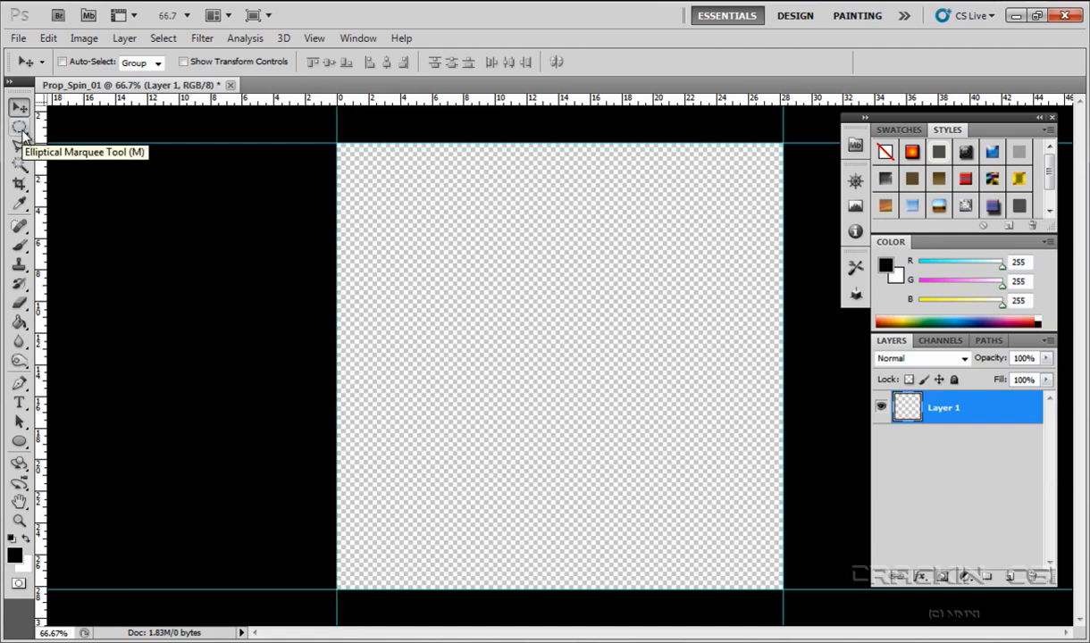
# Step: Make a circular selection with the Elliptical Marquee tool that spans the canvas between the four edge guides
pyautogui.click(21, 130)
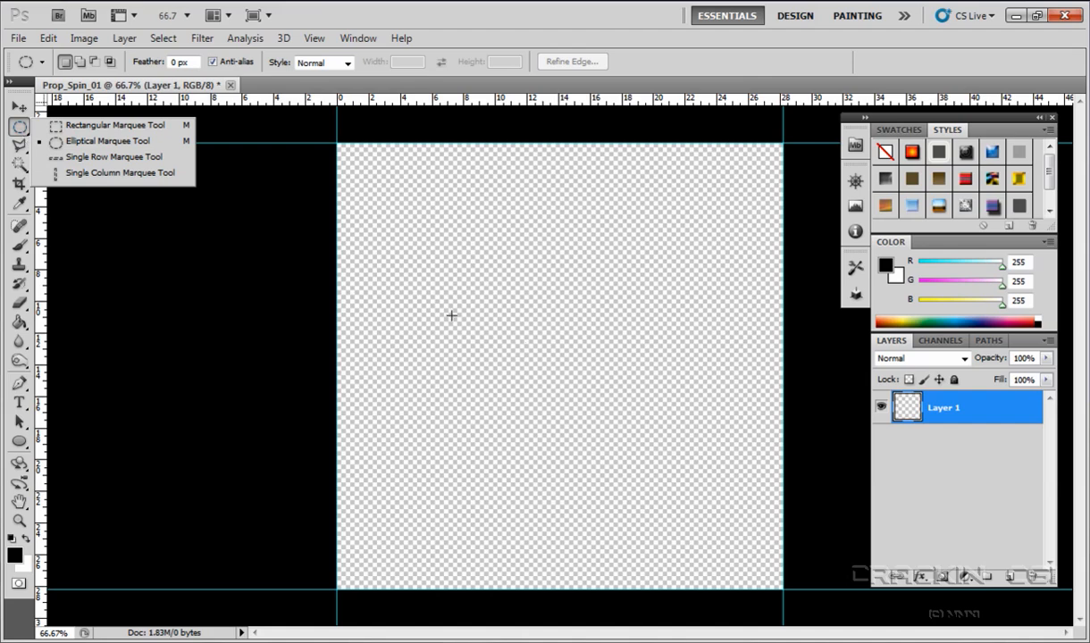
pyautogui.click(127, 140)
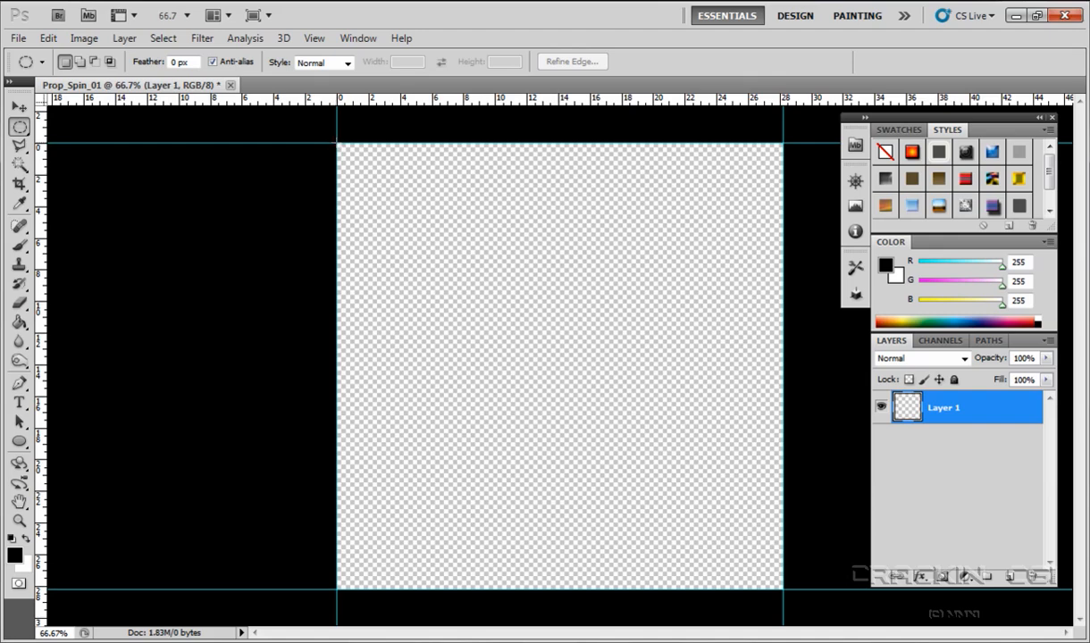
pyautogui.moveTo(327, 137); pyautogui.dragTo(782, 592)
pyautogui.moveTo(782, 589); pyautogui.dragTo(782, 591)
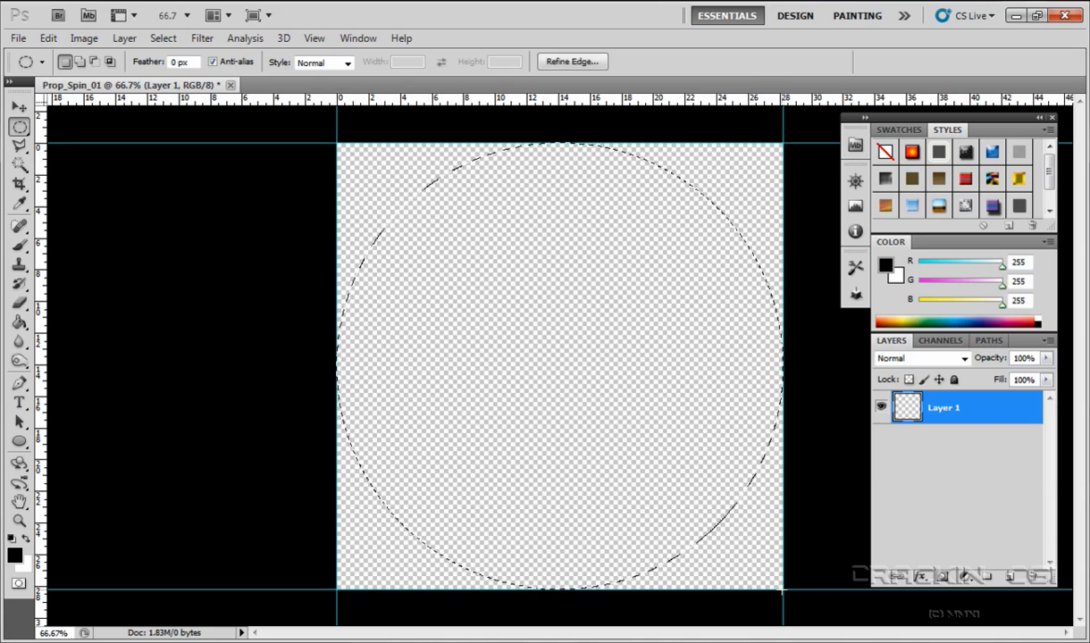
# Step: Invert the circular selection, fill the corners outside the circle with black on Layer 1, and deselect
pyautogui.click(152, 40)
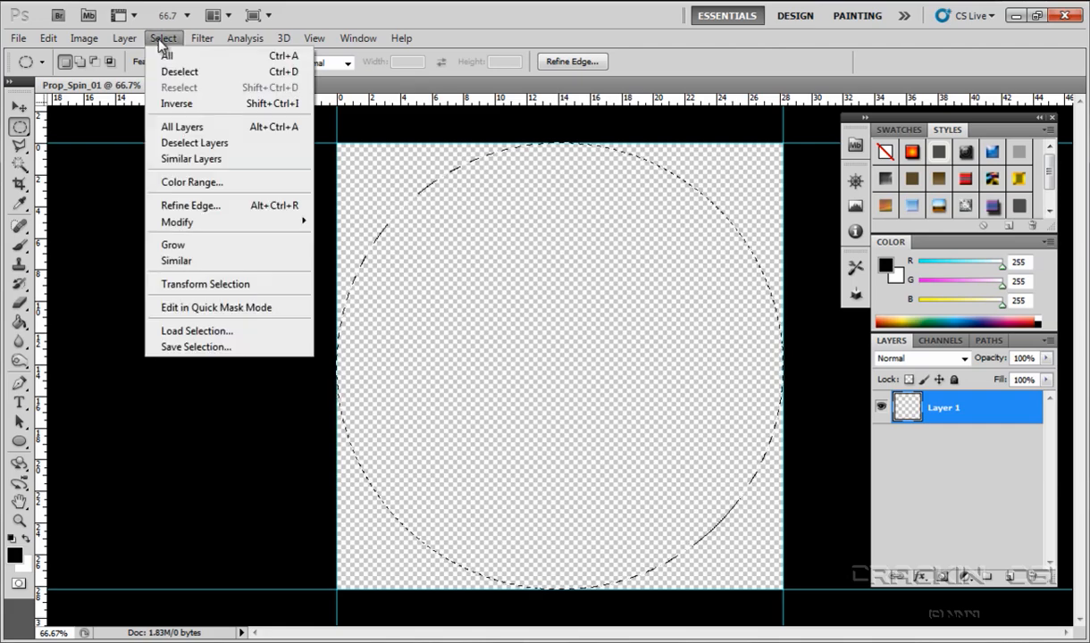
pyautogui.click(176, 104)
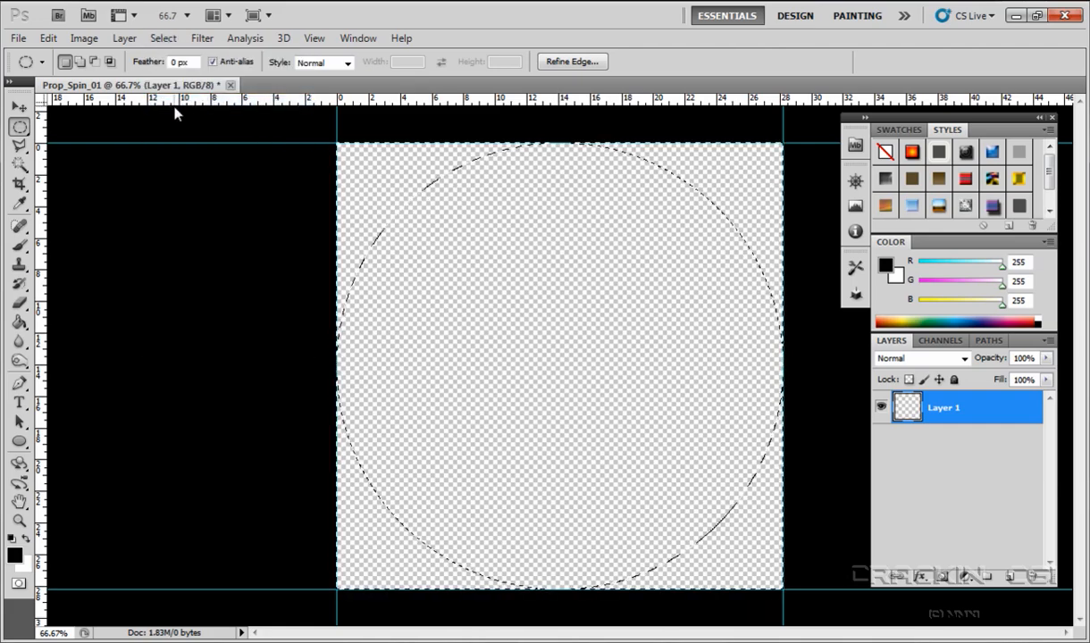
pyautogui.click(20, 323)
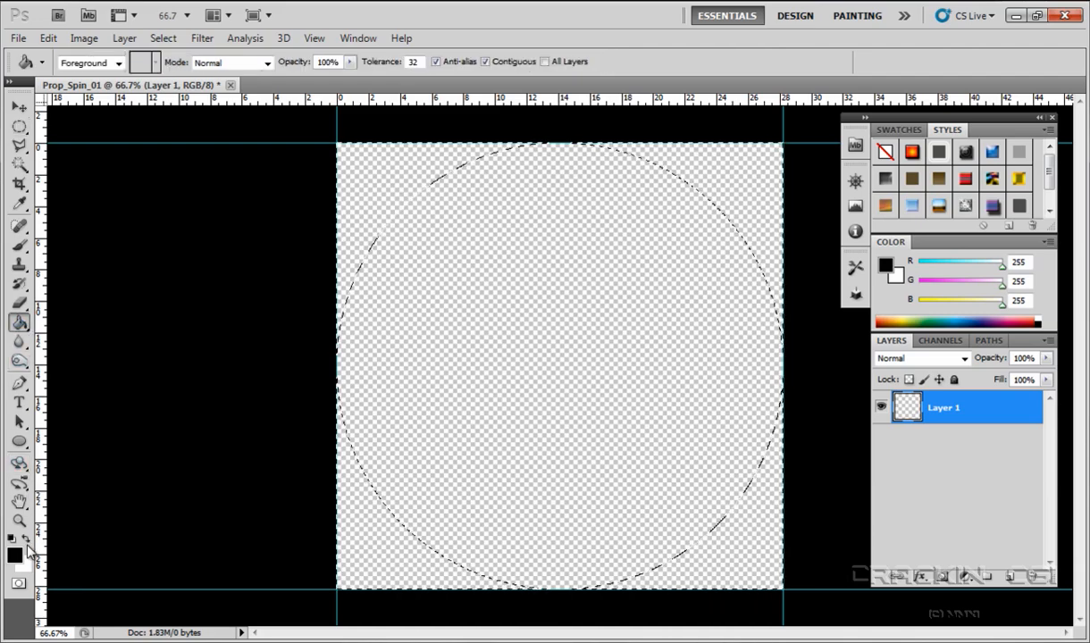
pyautogui.click(357, 166)
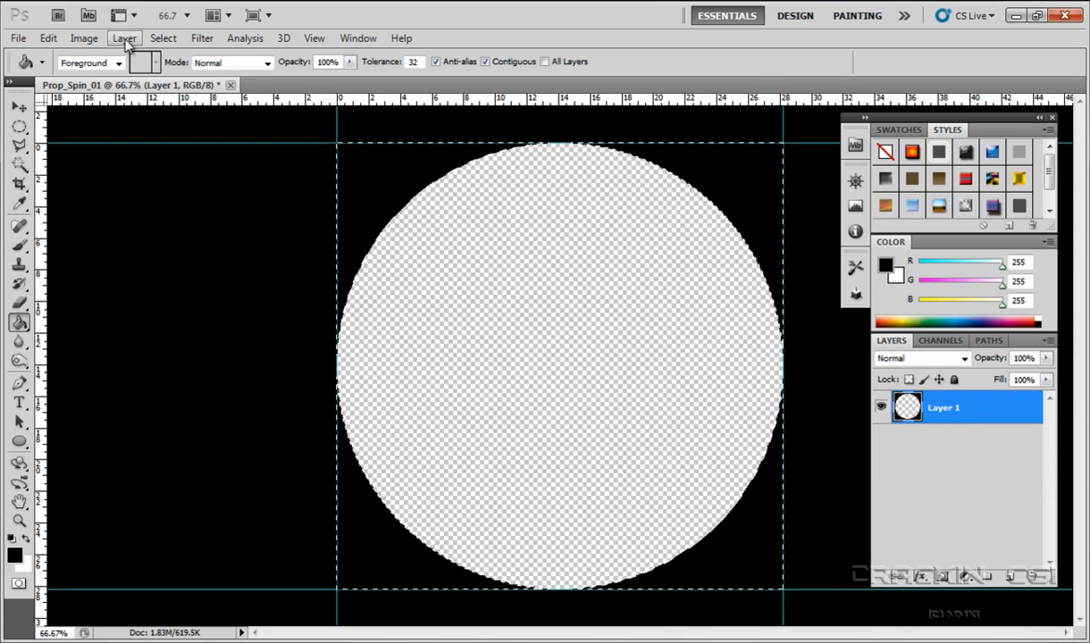
pyautogui.click(162, 39)
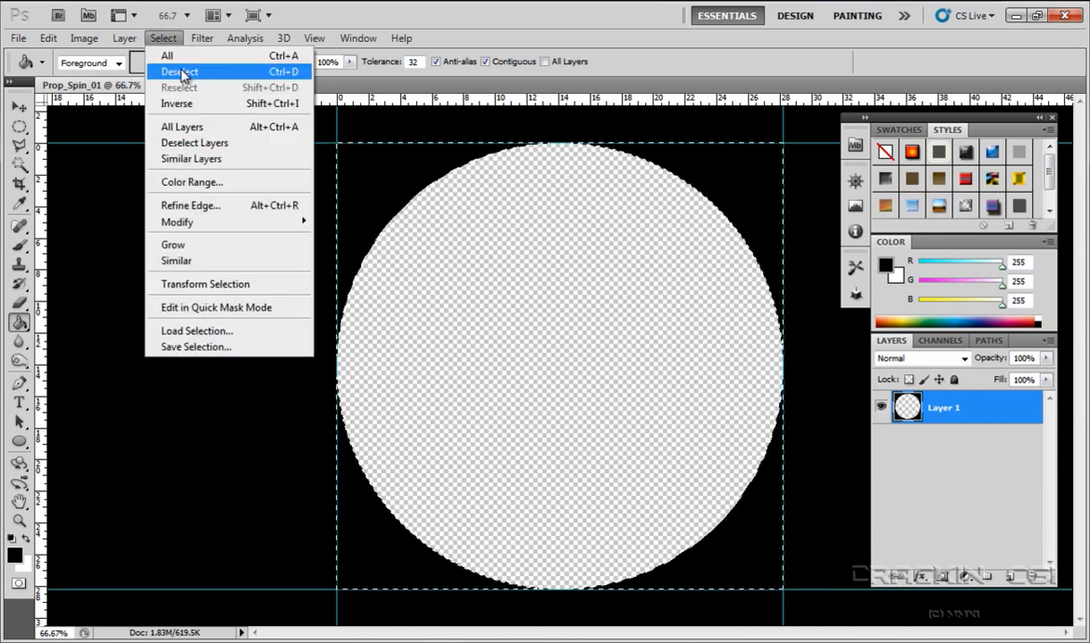
pyautogui.click(182, 72)
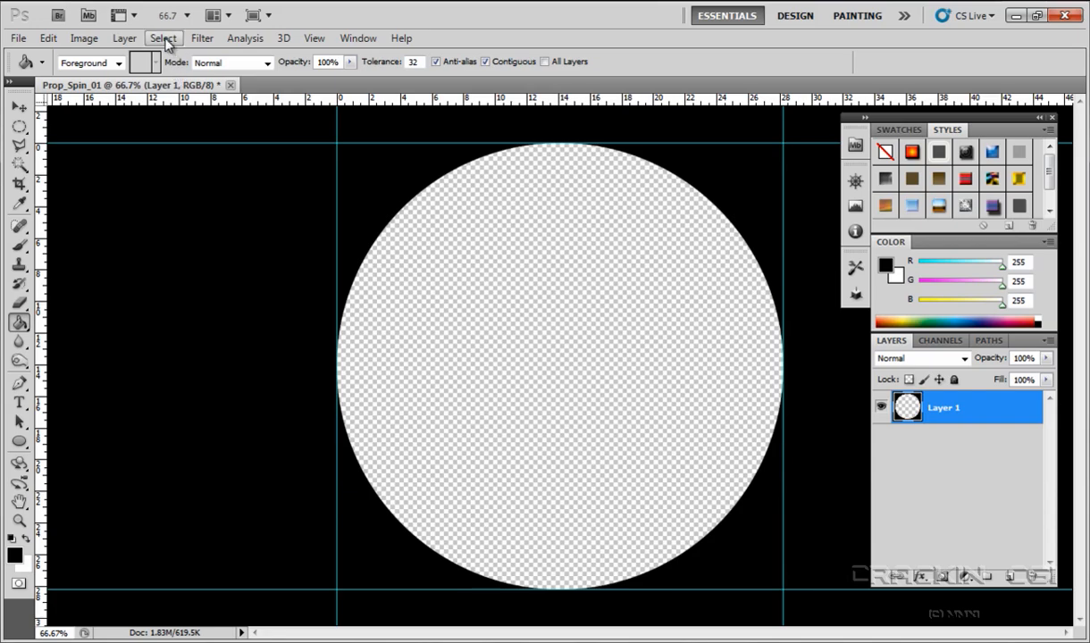
# Step: Copy the entire canvas of Layer 1 and paste it as a new layer
pyautogui.click(165, 39)
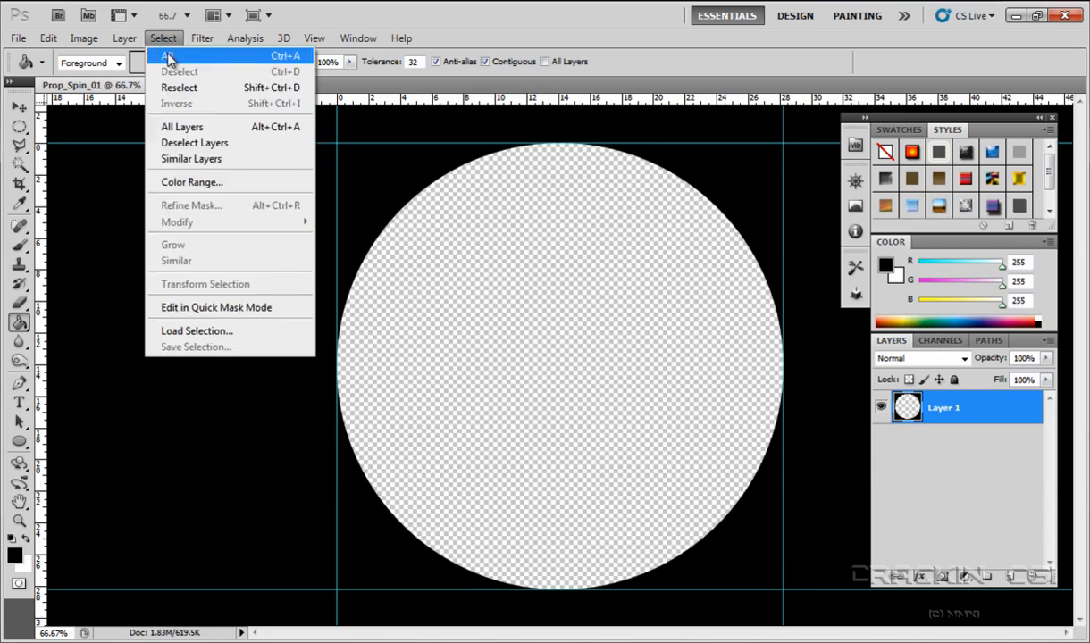
pyautogui.click(169, 57)
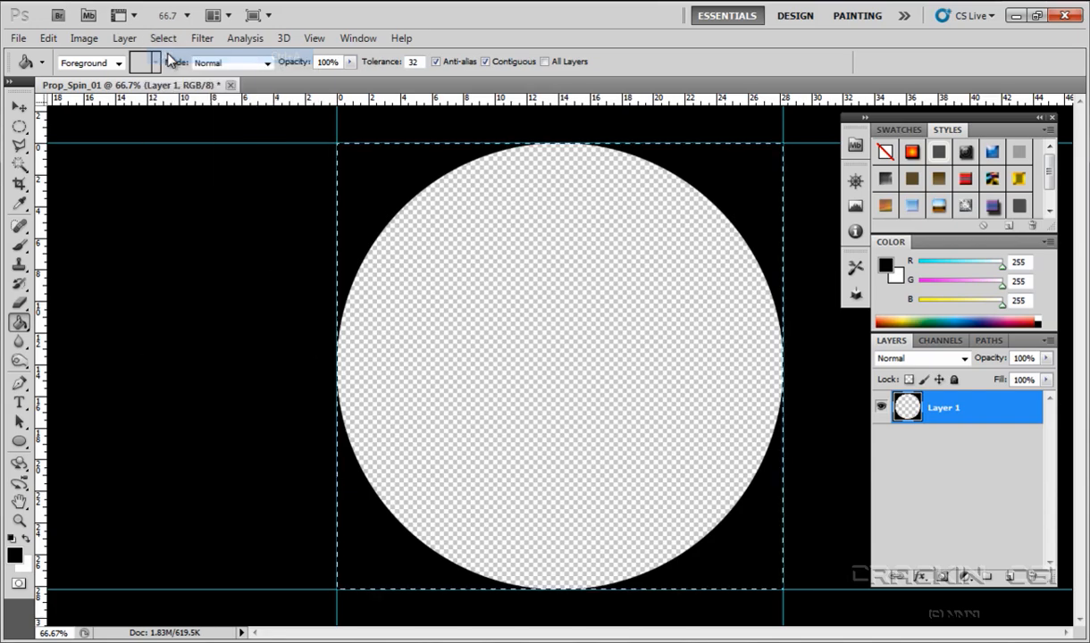
pyautogui.click(49, 39)
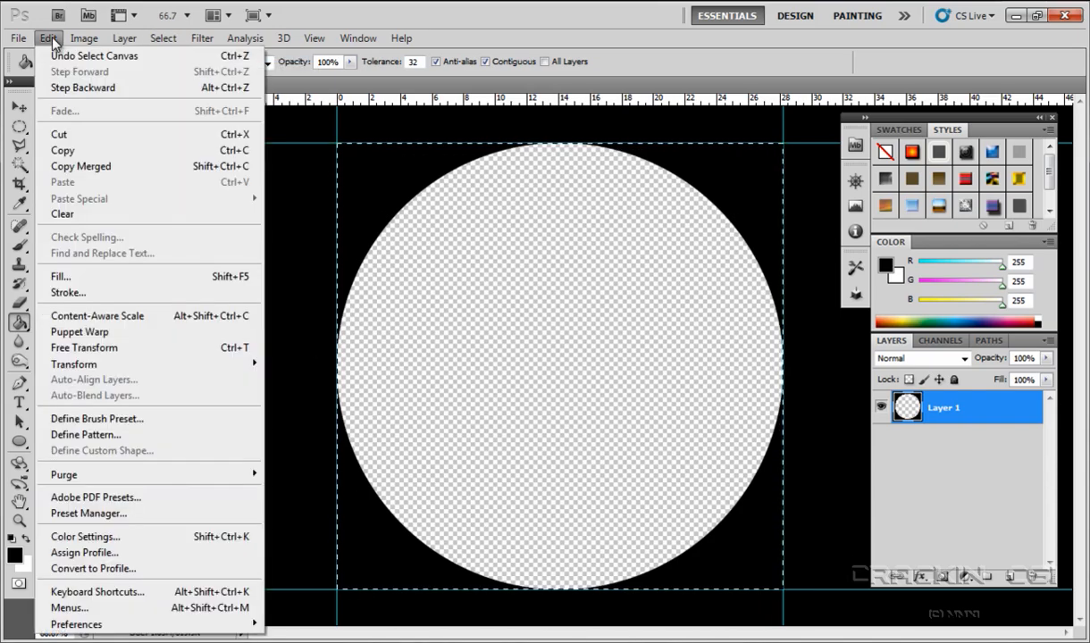
pyautogui.click(62, 149)
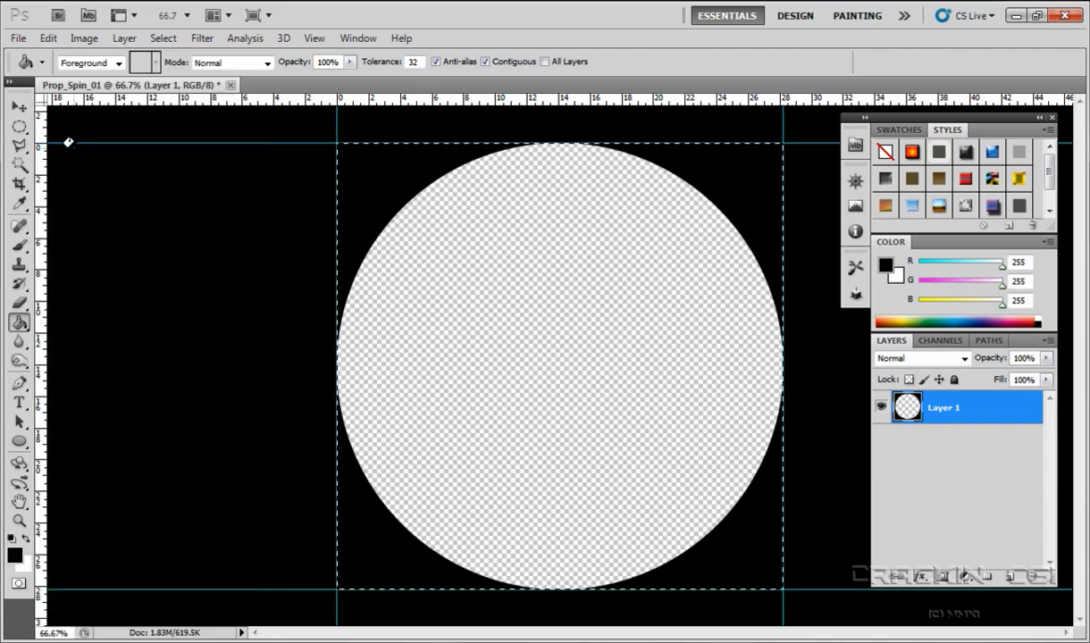
pyautogui.click(50, 40)
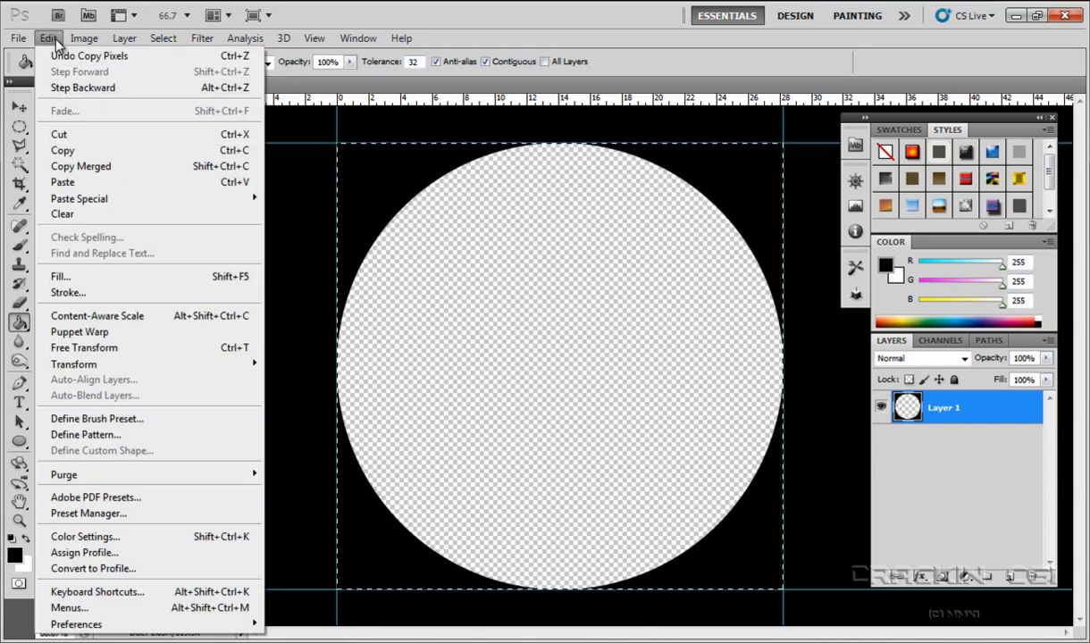
pyautogui.click(78, 181)
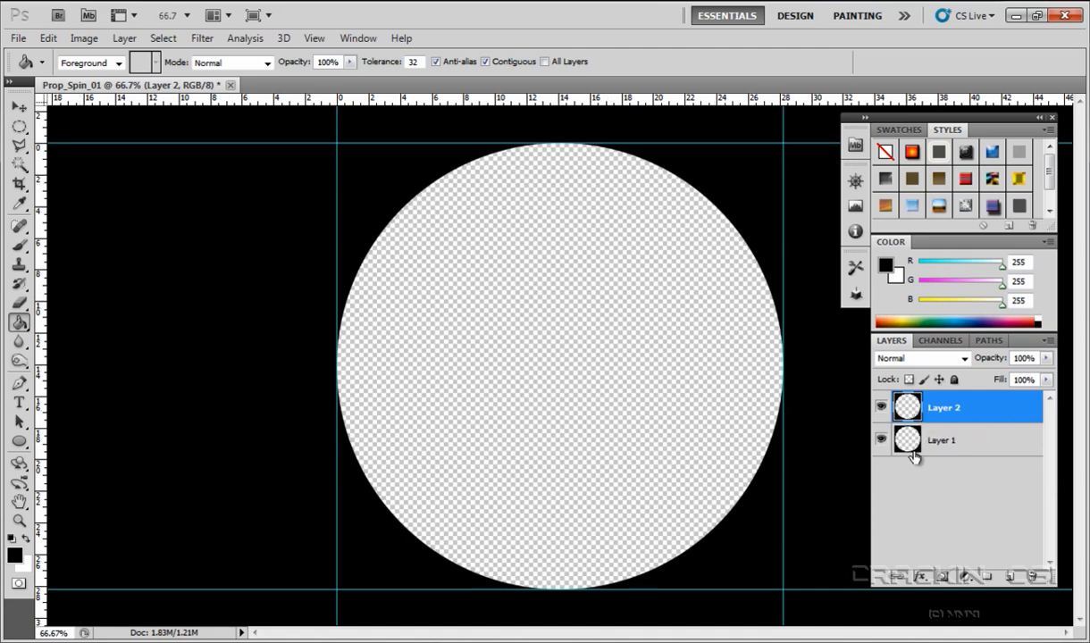
# Step: Fill the transparent circle on Layer 1 with white using the Paint Bucket
pyautogui.click(931, 445)
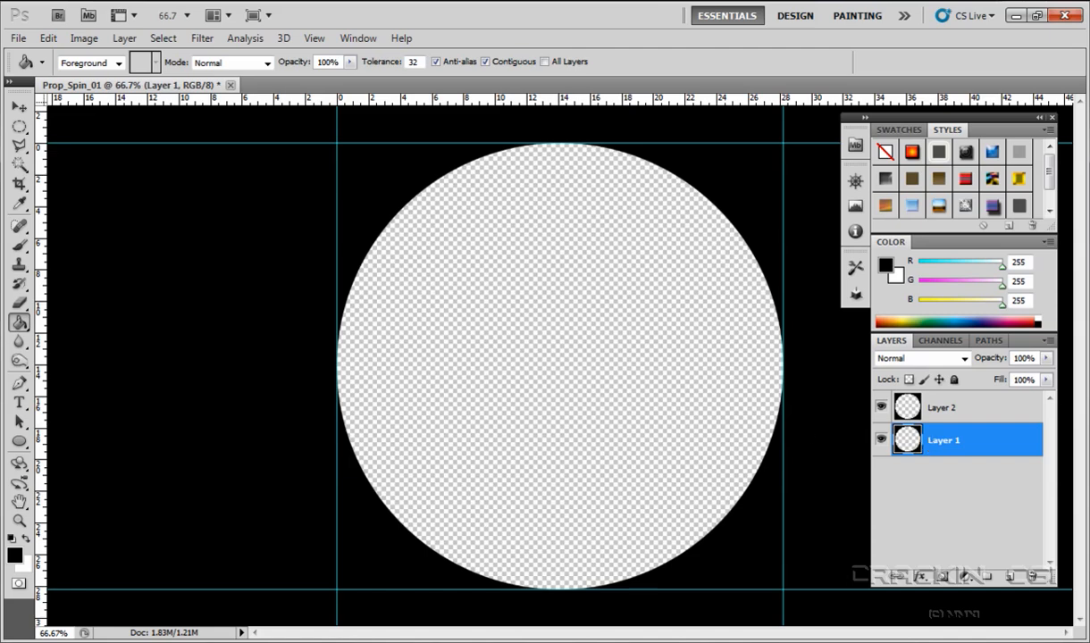
pyautogui.click(26, 538)
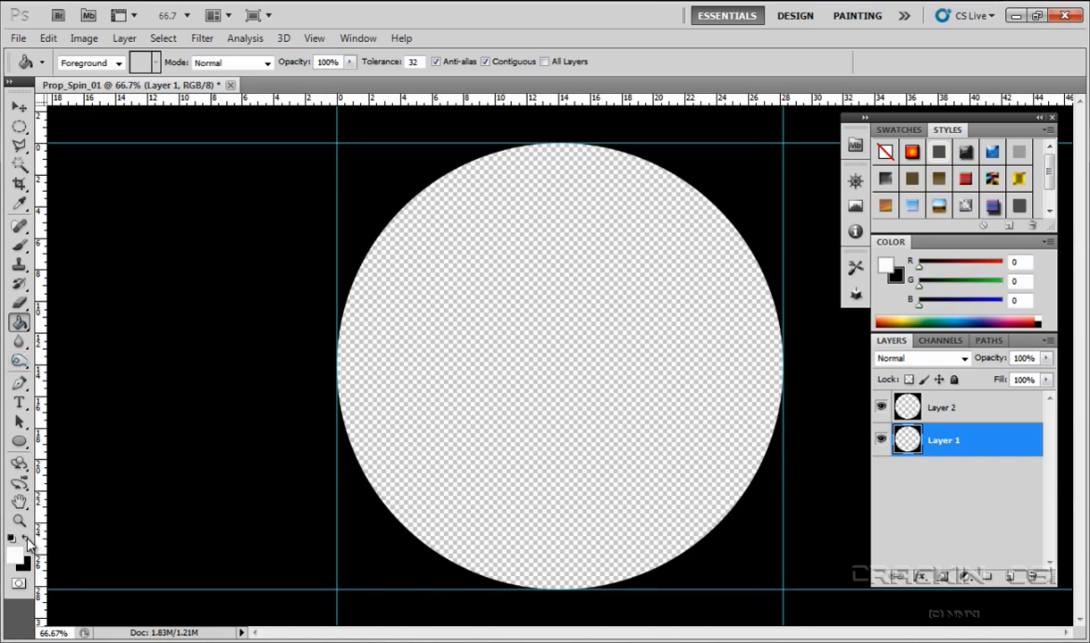
pyautogui.click(574, 324)
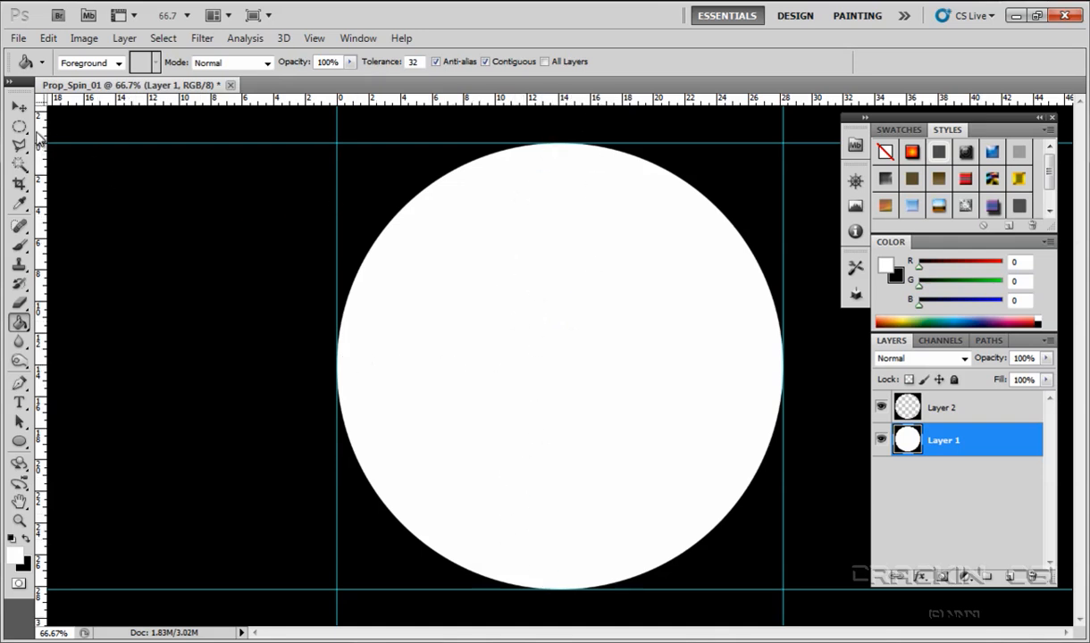
# Step: Add a horizontal and a vertical guide crossing at the centre of the circle
pyautogui.click(19, 106)
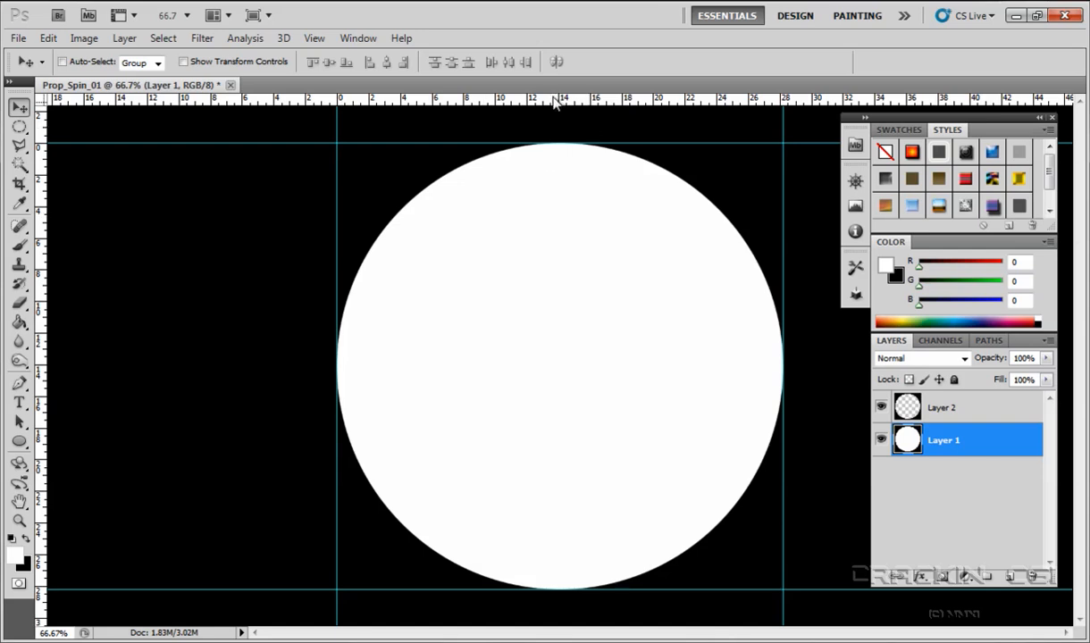
pyautogui.moveTo(554, 102); pyautogui.dragTo(555, 365)
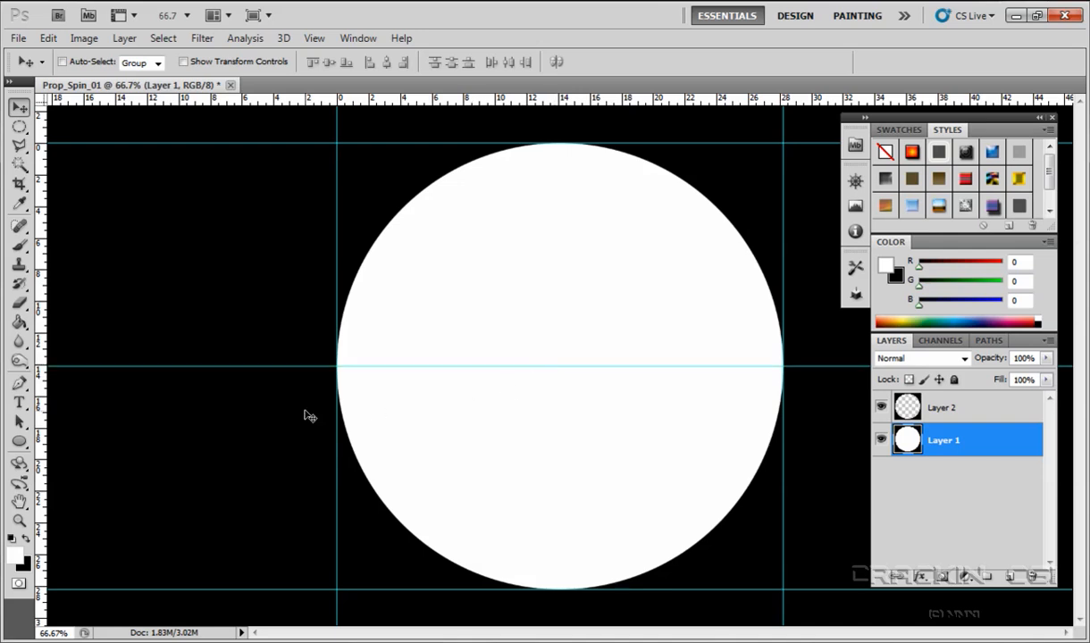
pyautogui.moveTo(44, 384); pyautogui.dragTo(558, 381)
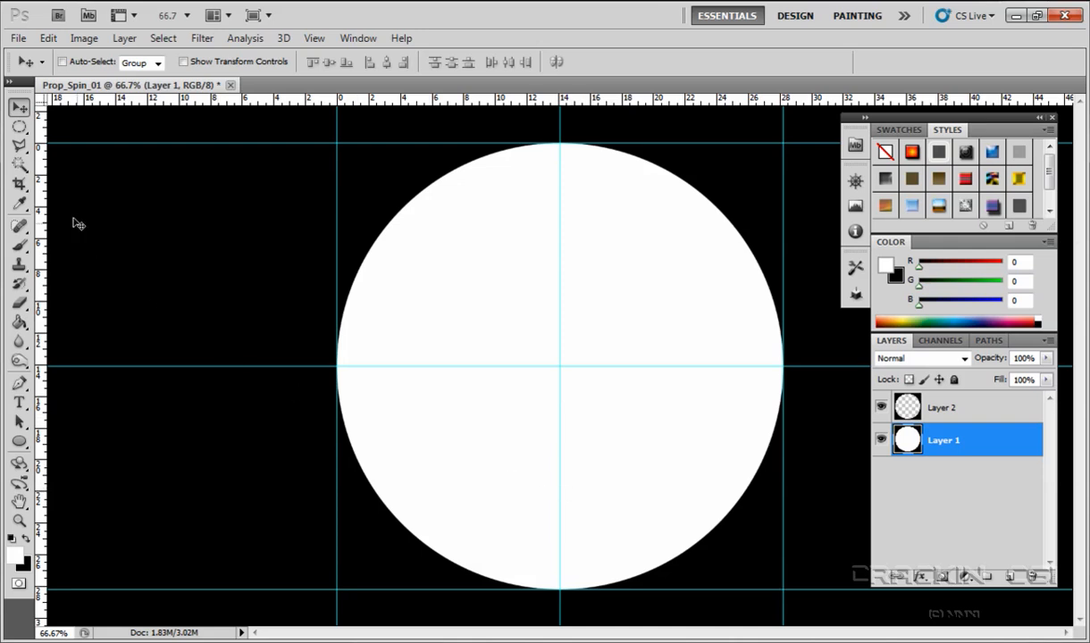
# Step: Hide Layer 2 and outline three alternating triangular wedges meeting at the circle's centre with the Polygonal Lasso on Layer 1
pyautogui.click(20, 147)
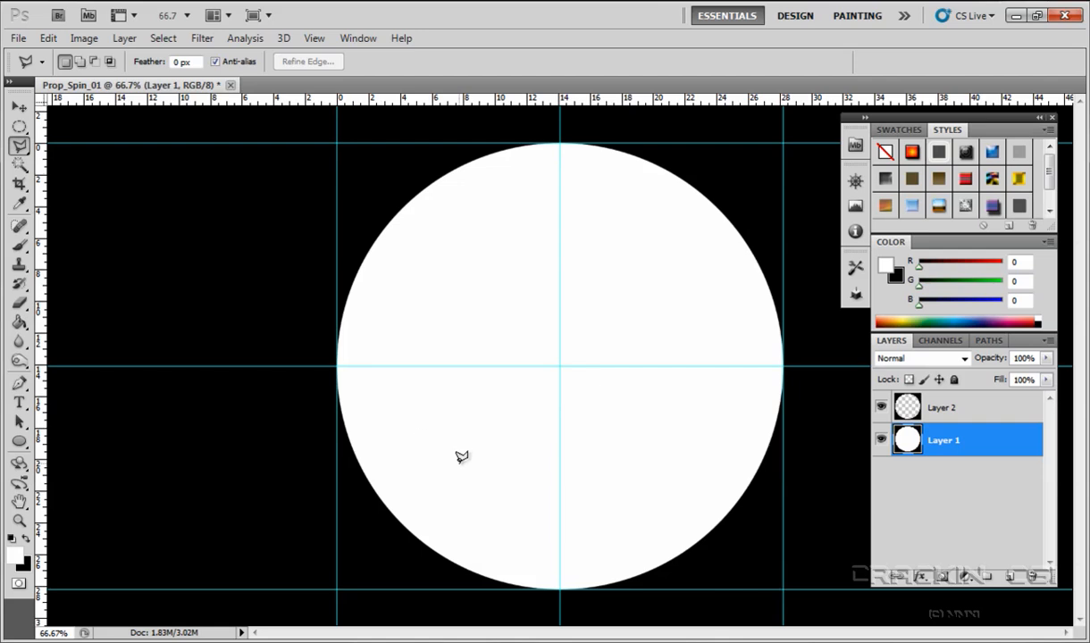
pyautogui.click(881, 407)
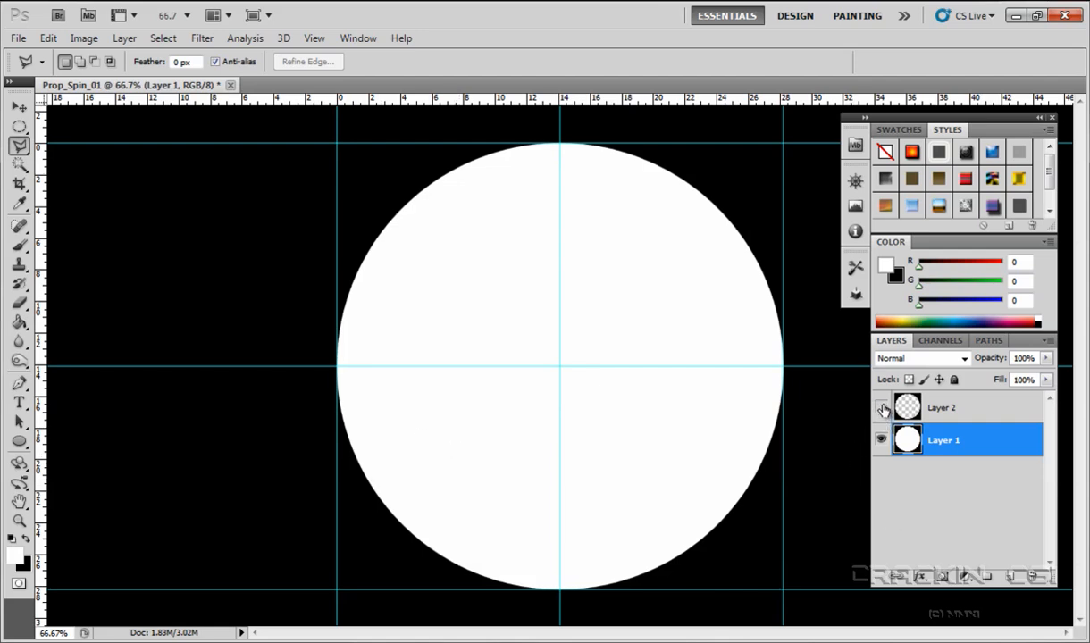
pyautogui.click(337, 364)
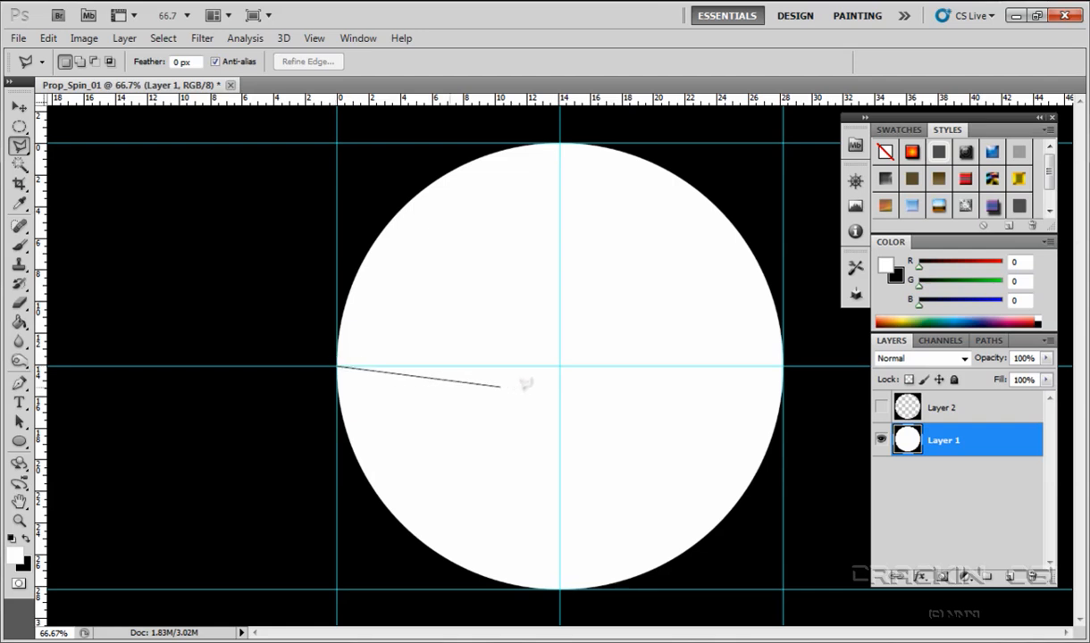
pyautogui.click(782, 364)
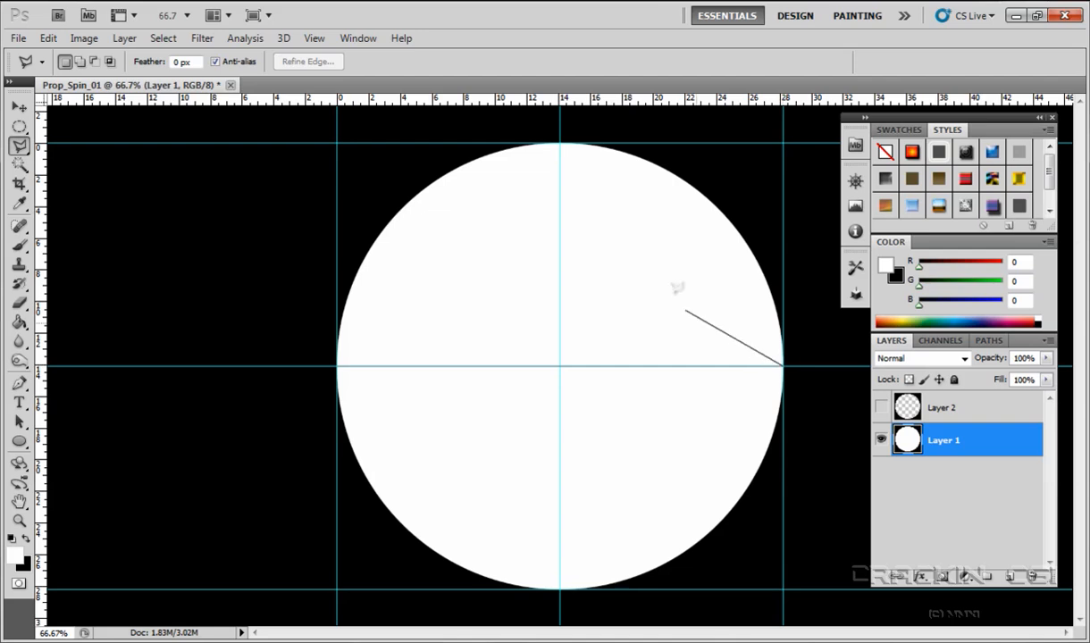
pyautogui.click(664, 169)
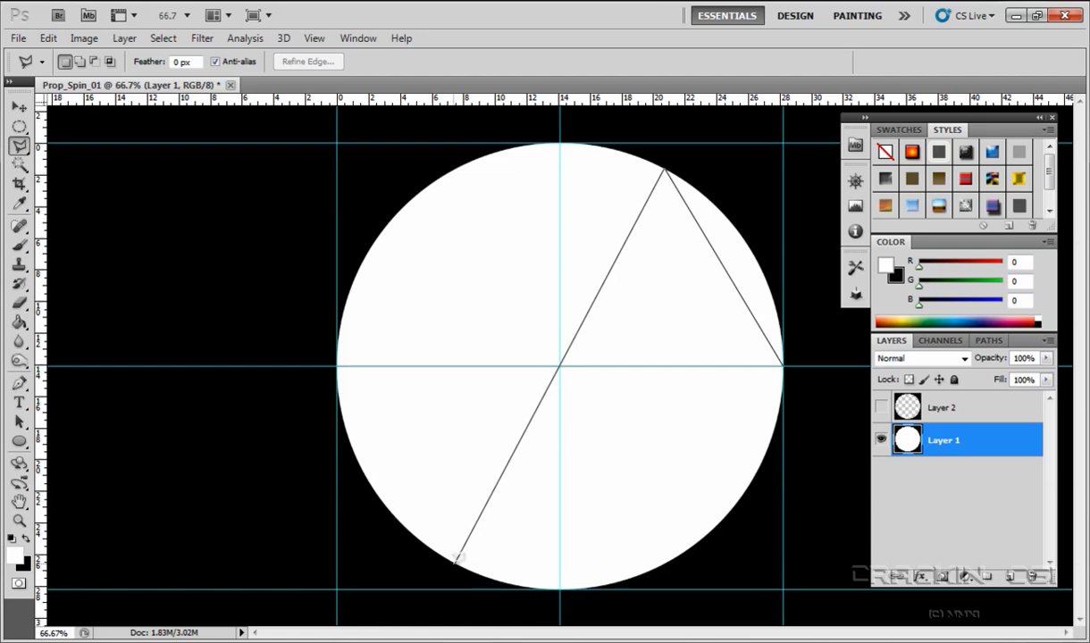
pyautogui.click(455, 561)
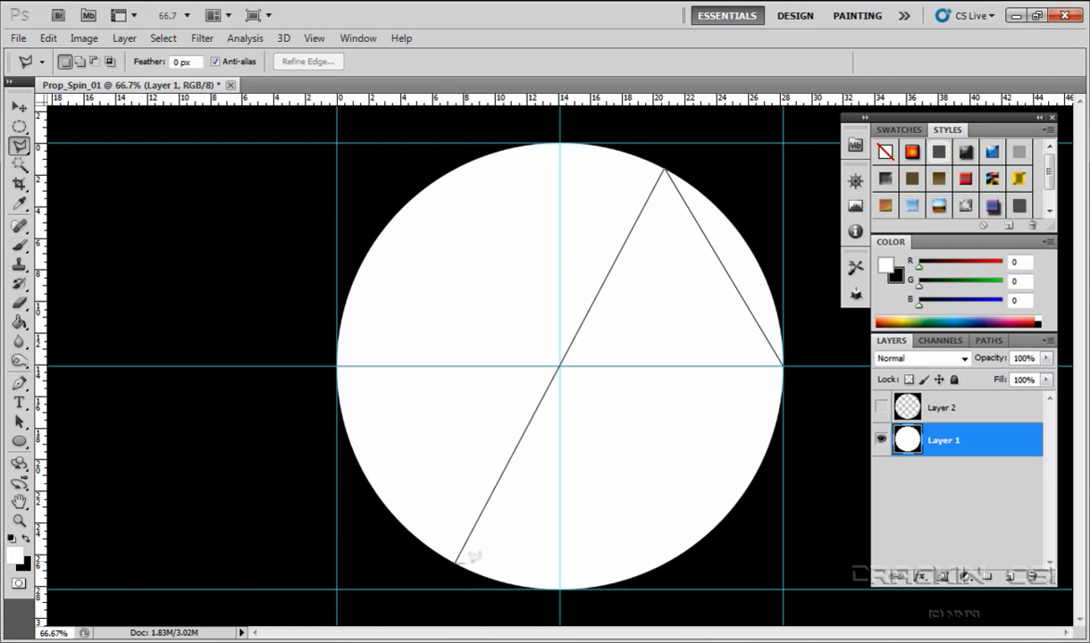
pyautogui.click(663, 562)
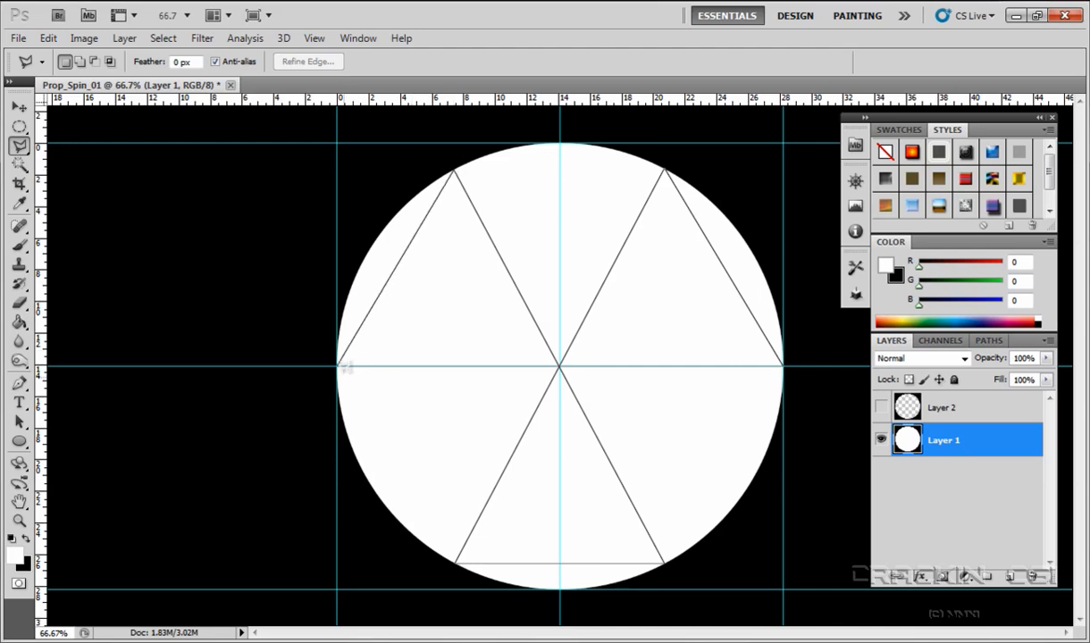
pyautogui.click(341, 364)
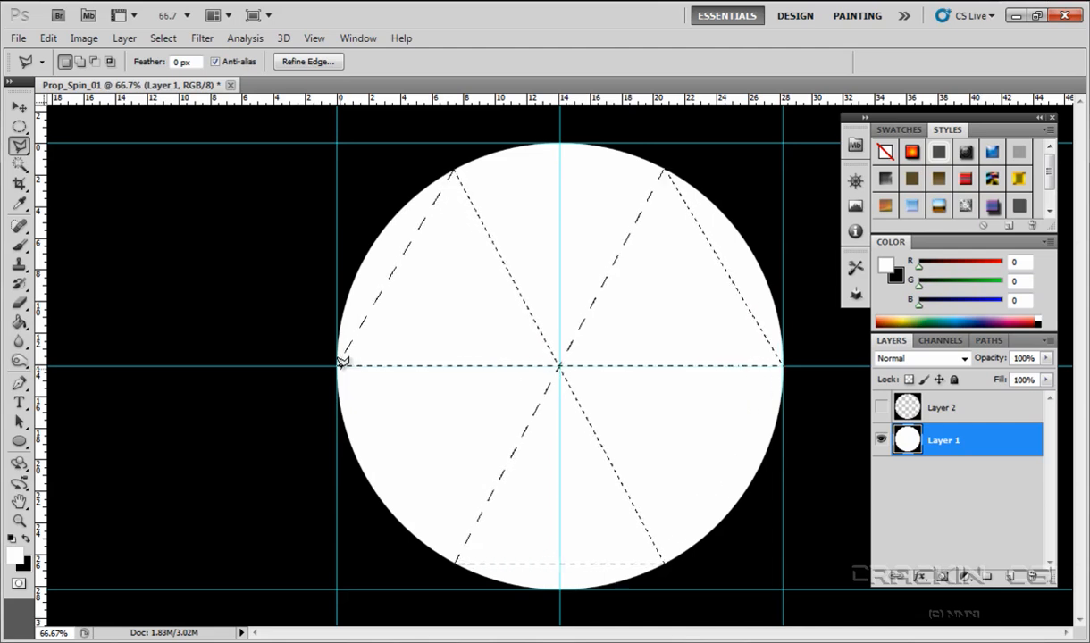
# Step: Fill the three selected wedges with black using the Paint Bucket, then deselect
pyautogui.click(20, 323)
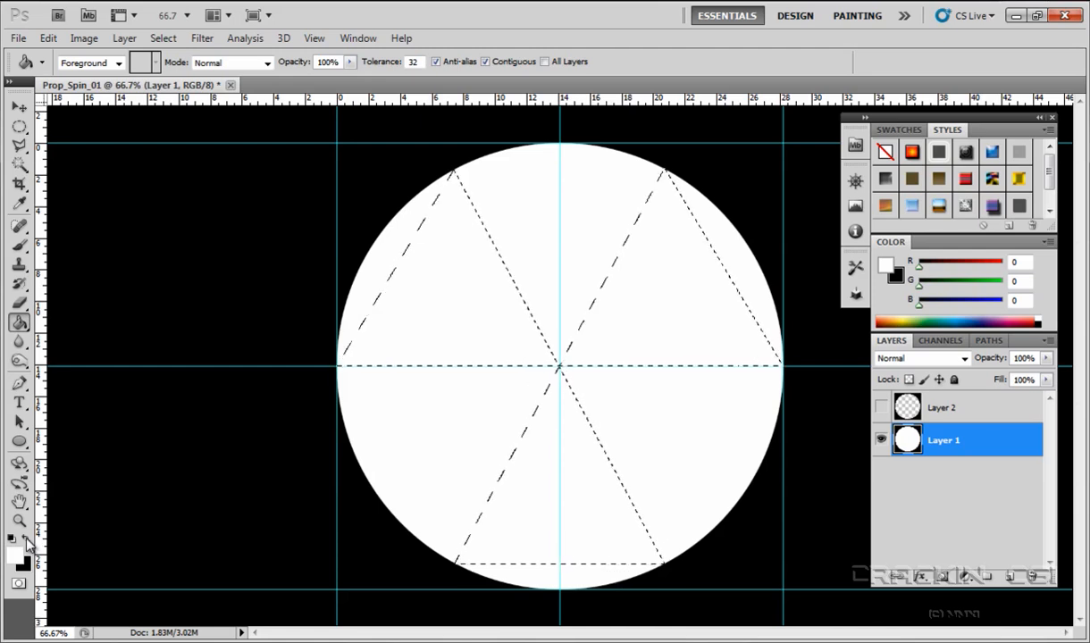
pyautogui.click(24, 537)
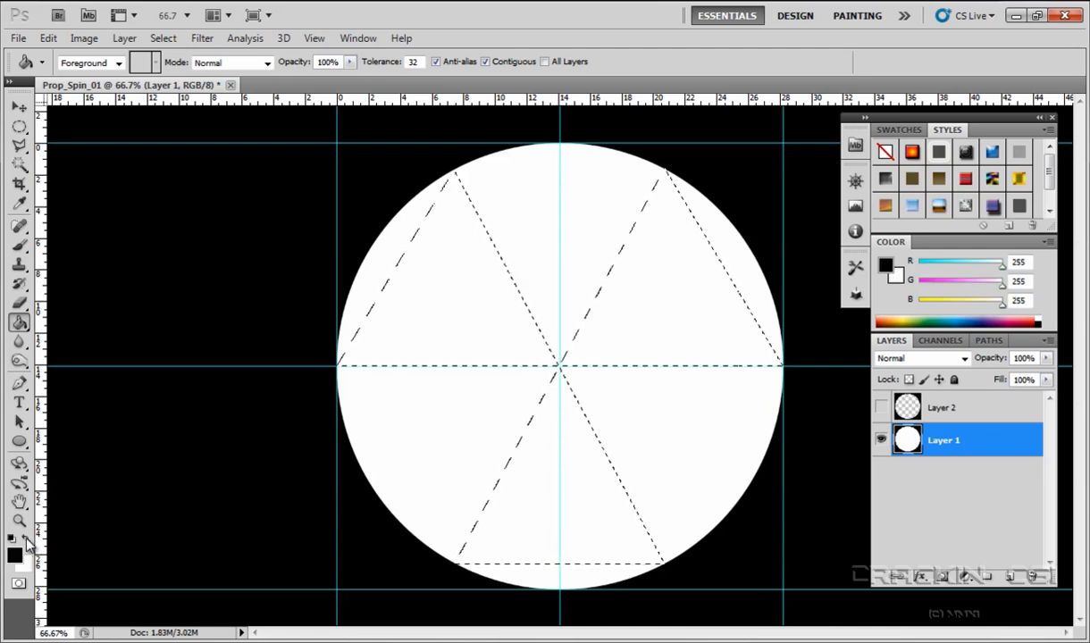
pyautogui.click(416, 284)
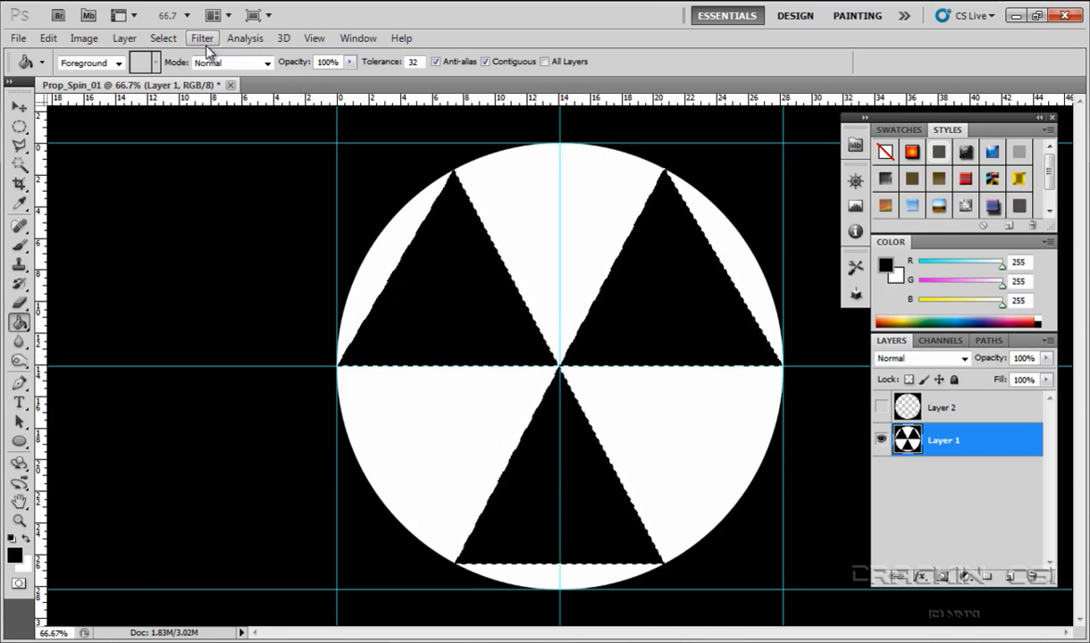
pyautogui.click(164, 38)
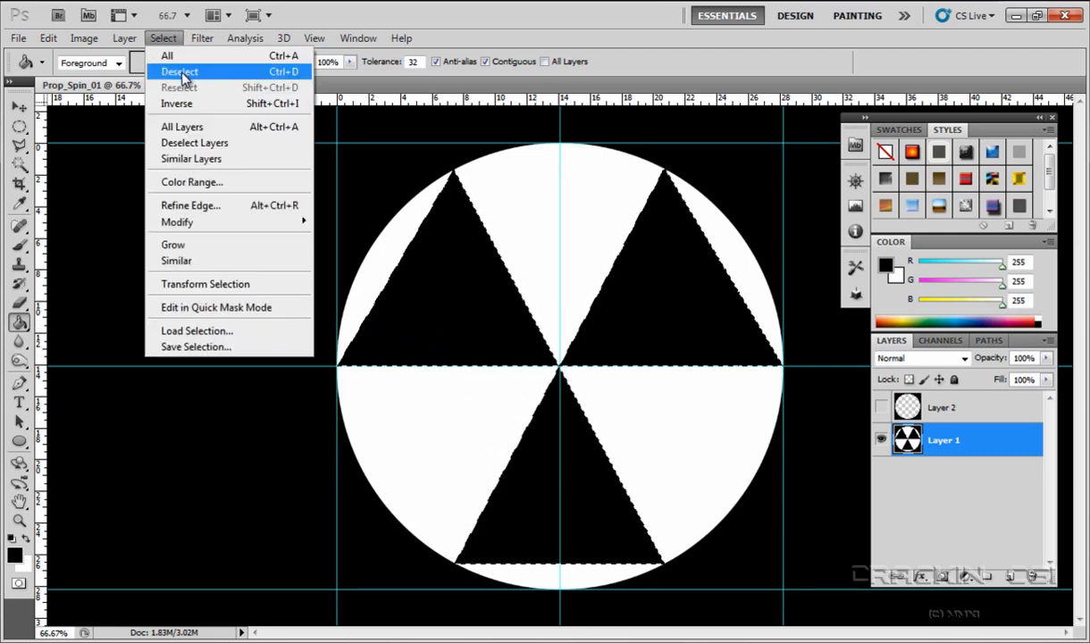
pyautogui.click(181, 71)
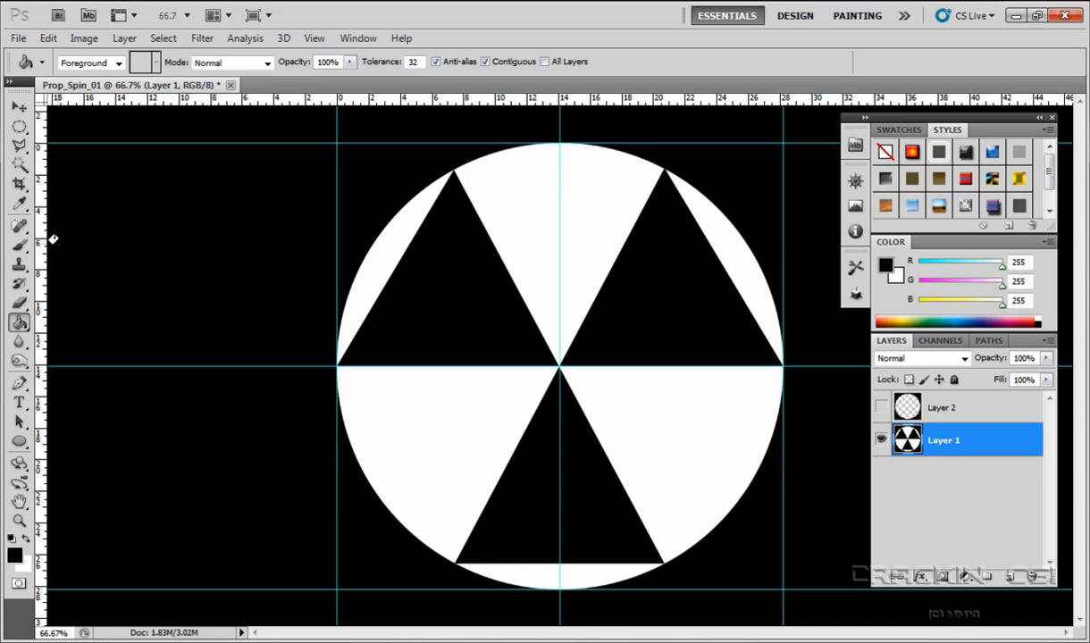
# Step: Paint black with the Brush over the white slivers between the black triangles and the circle's edge
pyautogui.click(23, 249)
pyautogui.moveTo(423, 218)
pyautogui.mouseDown()
pyautogui.moveTo(438, 173)
pyautogui.moveTo(401, 243)
pyautogui.moveTo(396, 213)
pyautogui.moveTo(383, 292)
pyautogui.moveTo(383, 247)
pyautogui.moveTo(368, 293)
pyautogui.moveTo(358, 284)
pyautogui.moveTo(355, 312)
pyautogui.mouseUp()
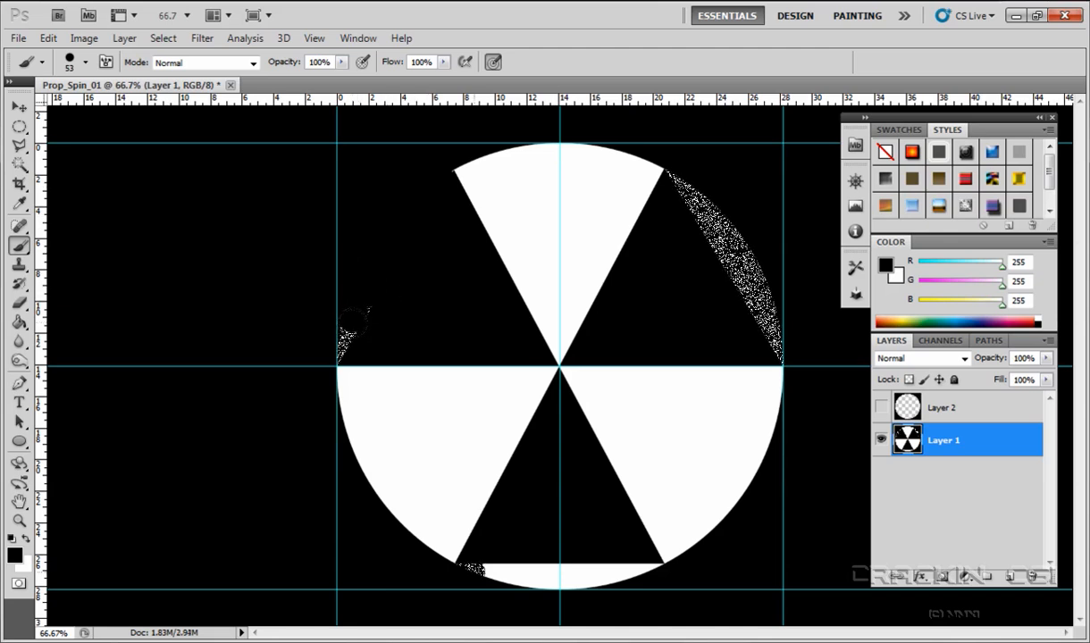
pyautogui.moveTo(487, 573); pyautogui.dragTo(652, 576)
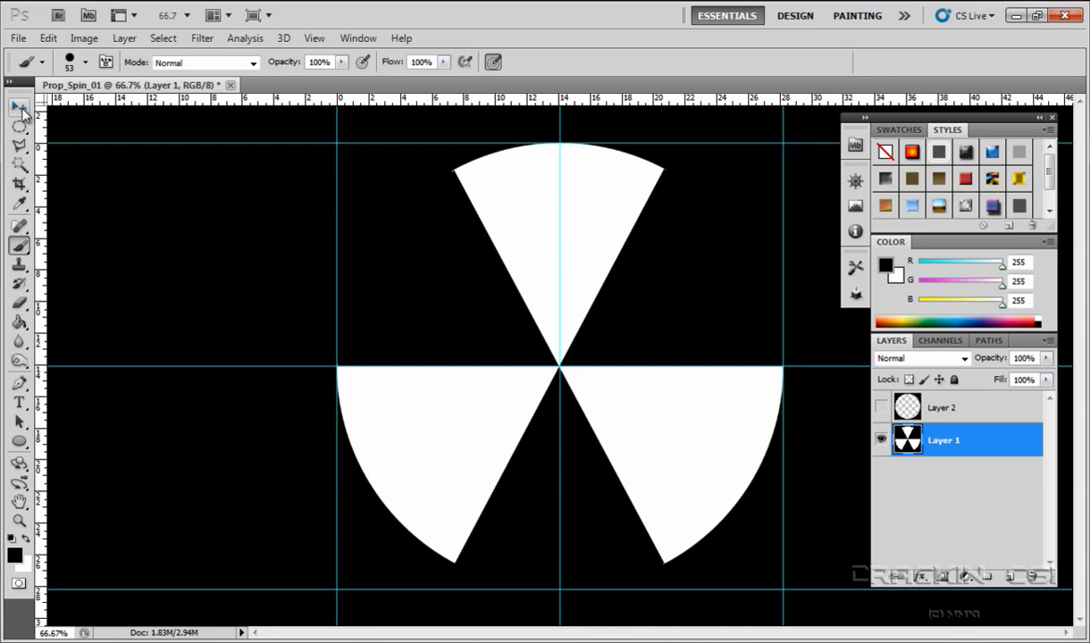
# Step: Apply a Radial Blur to Layer 1 with amount 60, the Spin method and Best quality
pyautogui.click(20, 108)
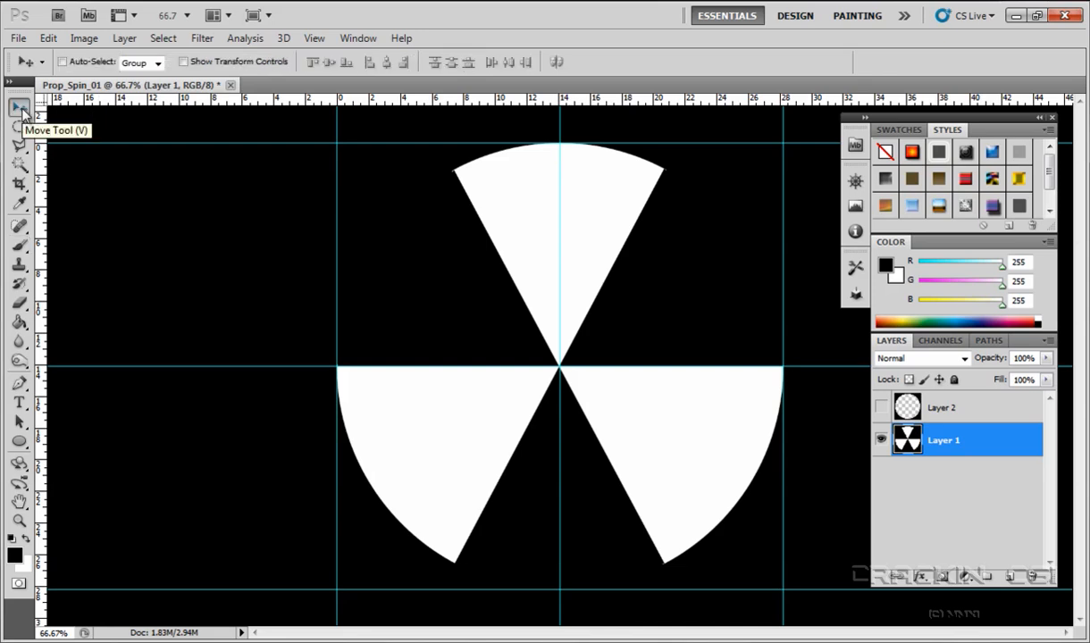
pyautogui.click(201, 40)
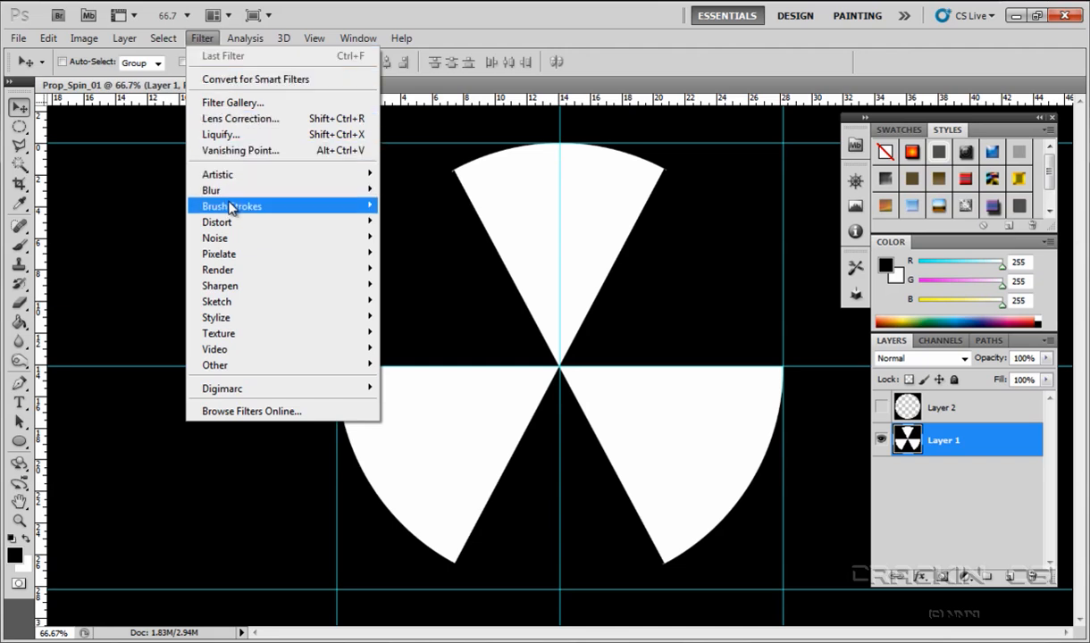
pyautogui.moveTo(231, 195)
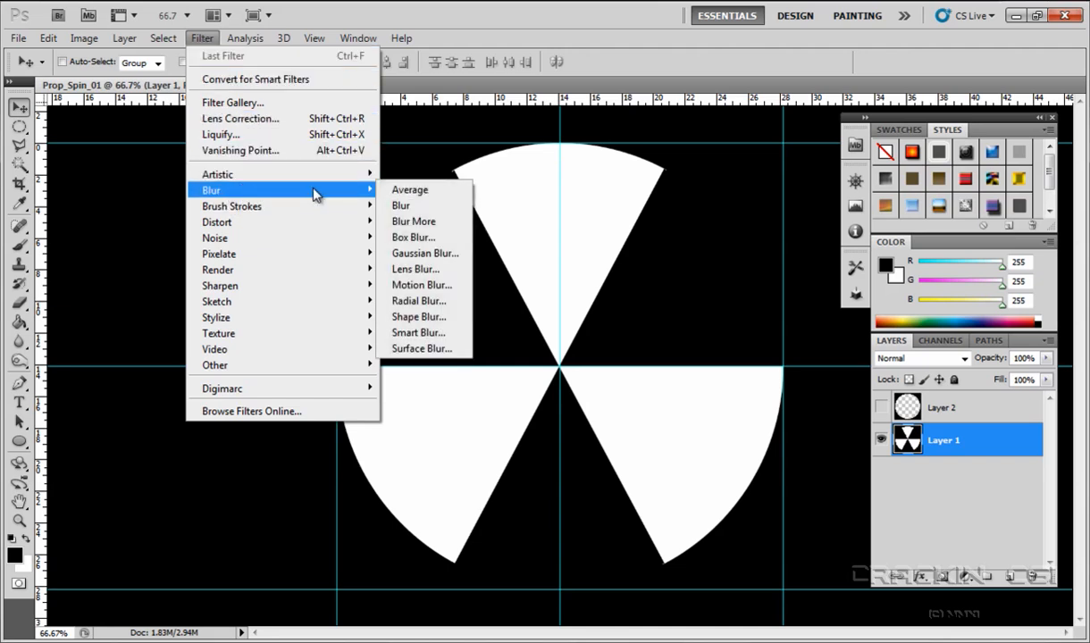
pyautogui.click(423, 302)
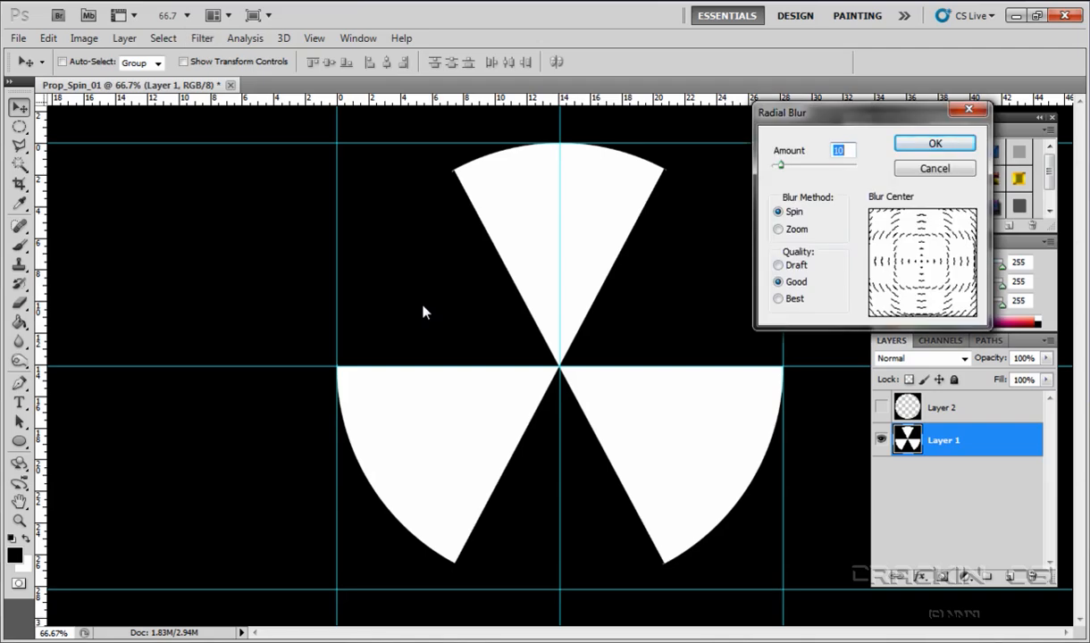
pyautogui.click(790, 282)
pyautogui.click(778, 300)
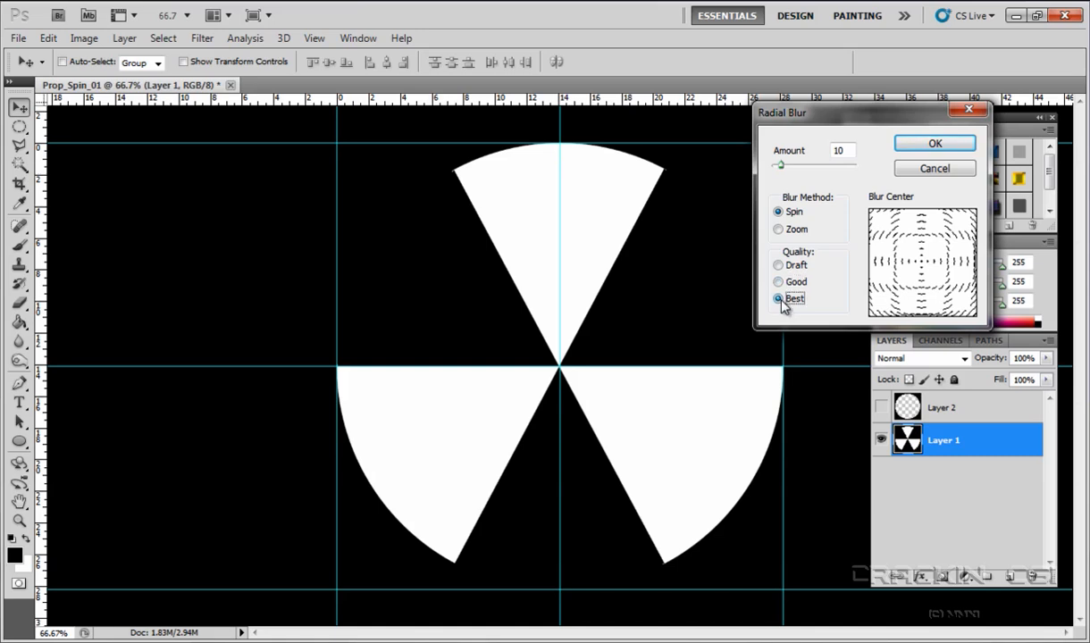
pyautogui.moveTo(782, 169); pyautogui.dragTo(826, 173)
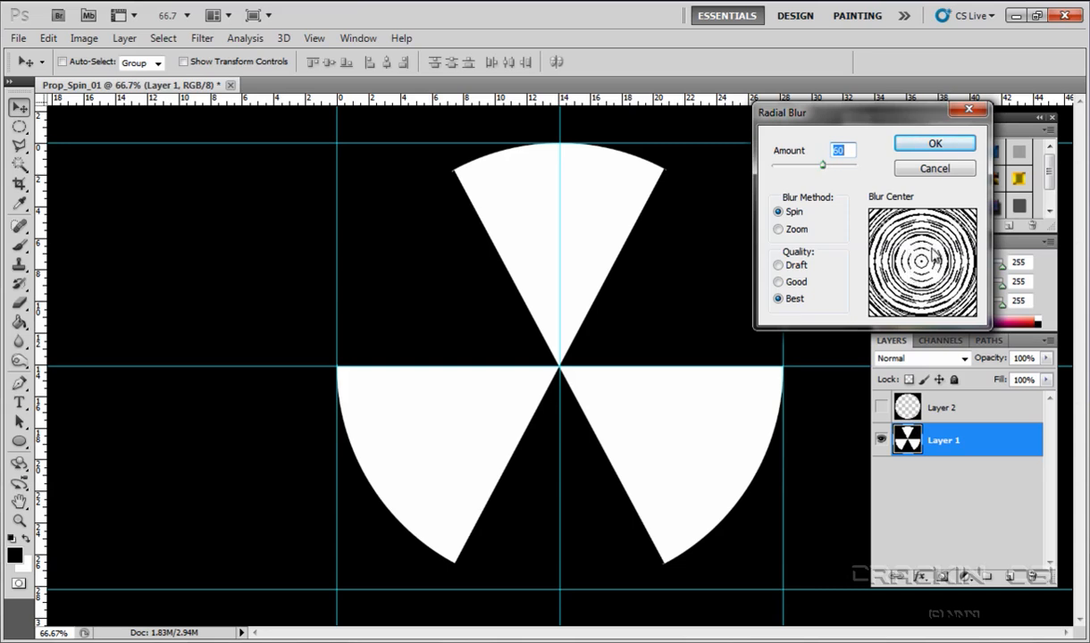
pyautogui.click(934, 147)
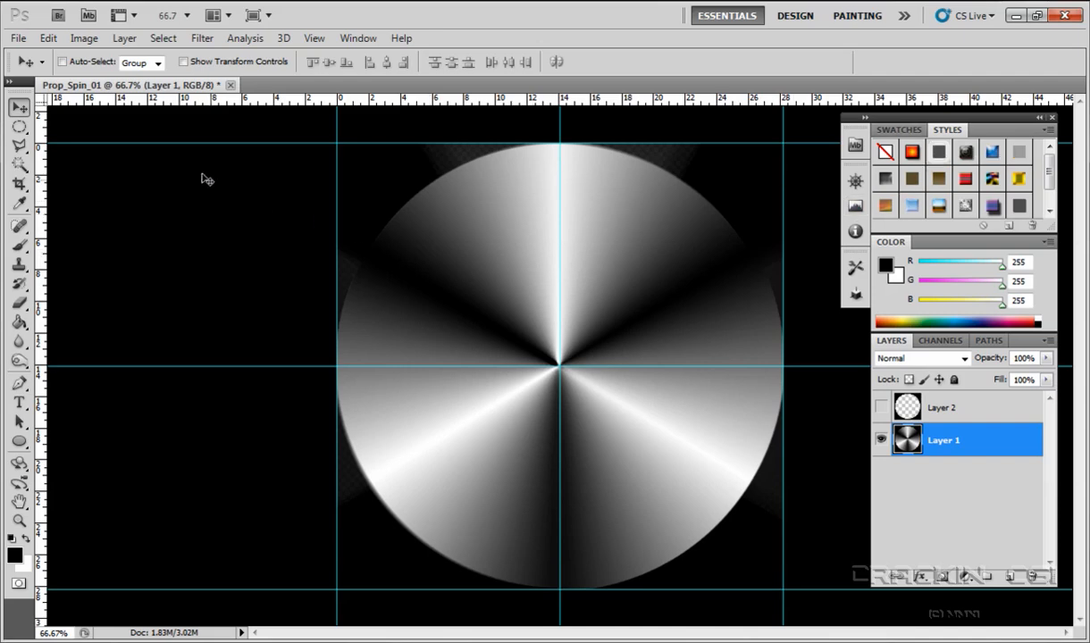
# Step: Adjust Layer 1 to brightness 81 and contrast 54
pyautogui.click(85, 38)
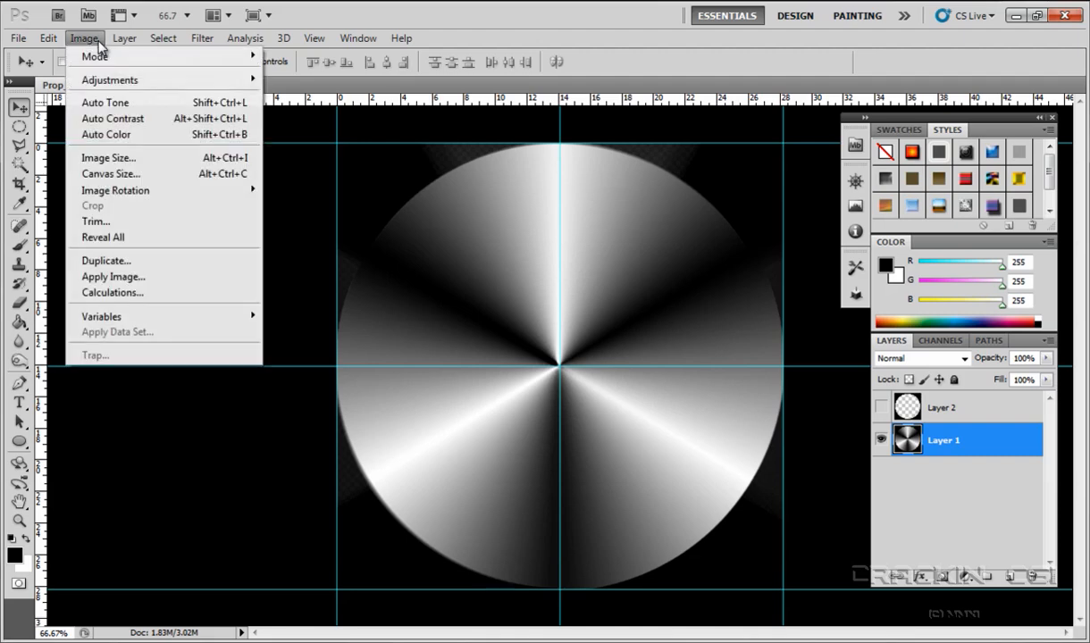
pyautogui.moveTo(104, 79)
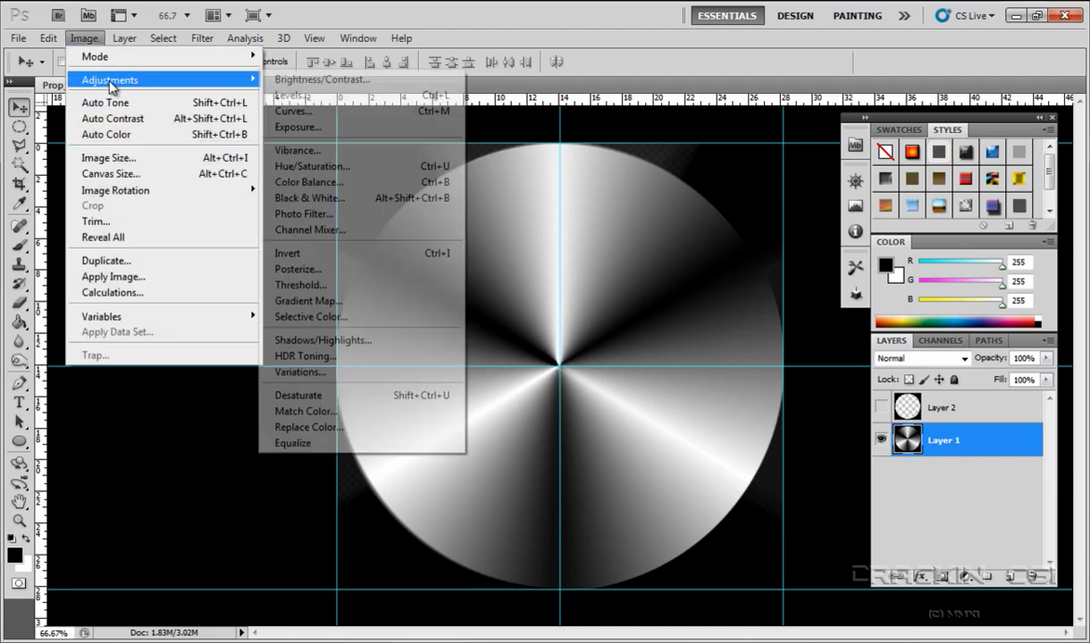
pyautogui.click(300, 79)
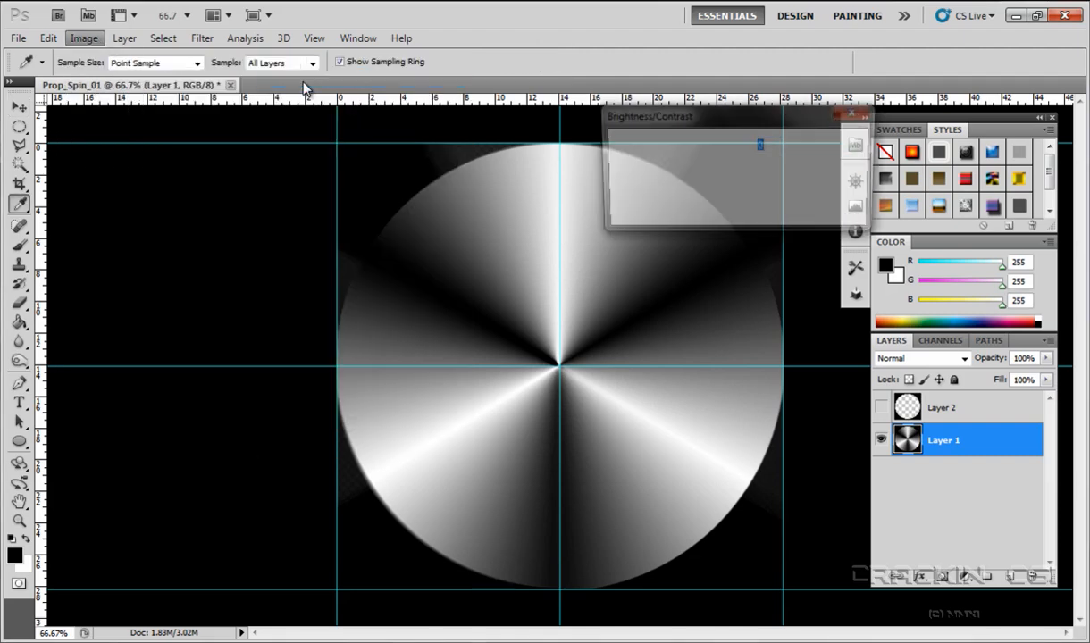
pyautogui.moveTo(699, 164); pyautogui.dragTo(744, 168)
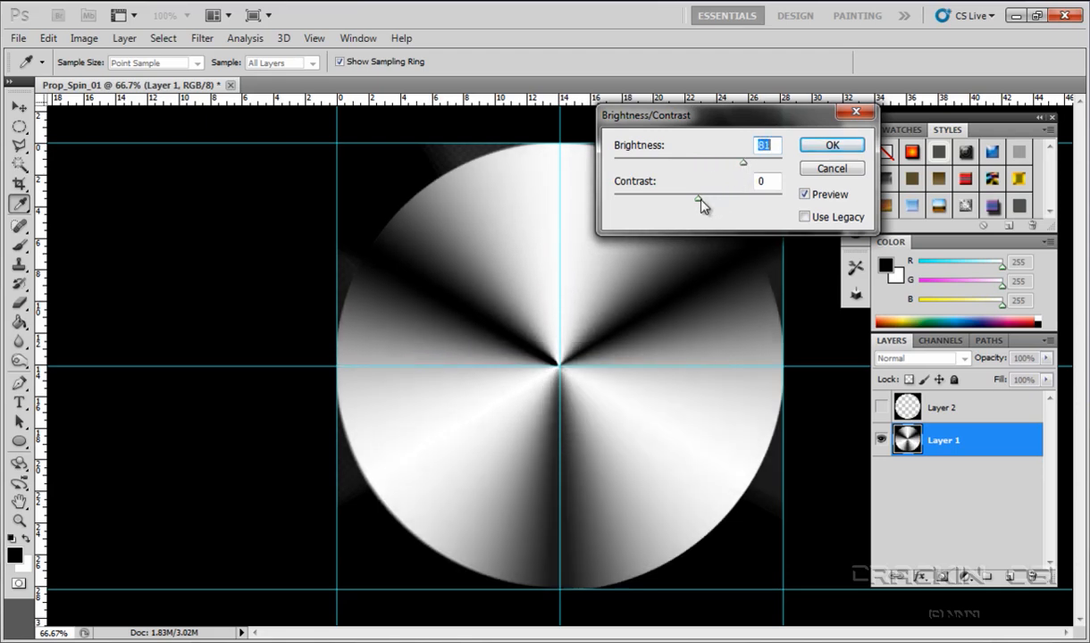
pyautogui.moveTo(701, 205); pyautogui.dragTo(743, 200)
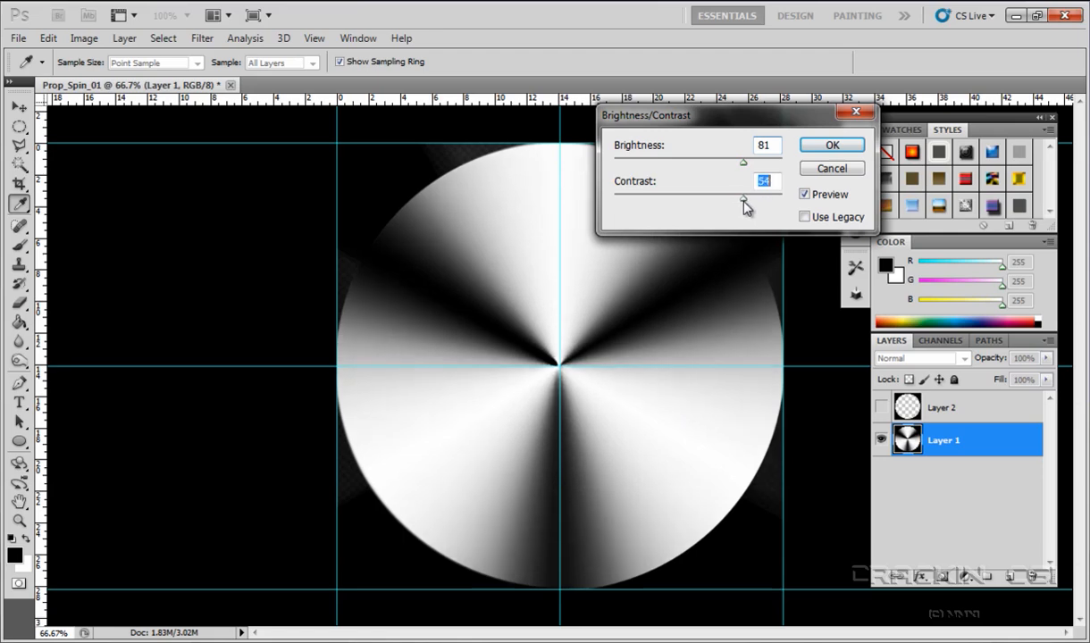
pyautogui.click(829, 148)
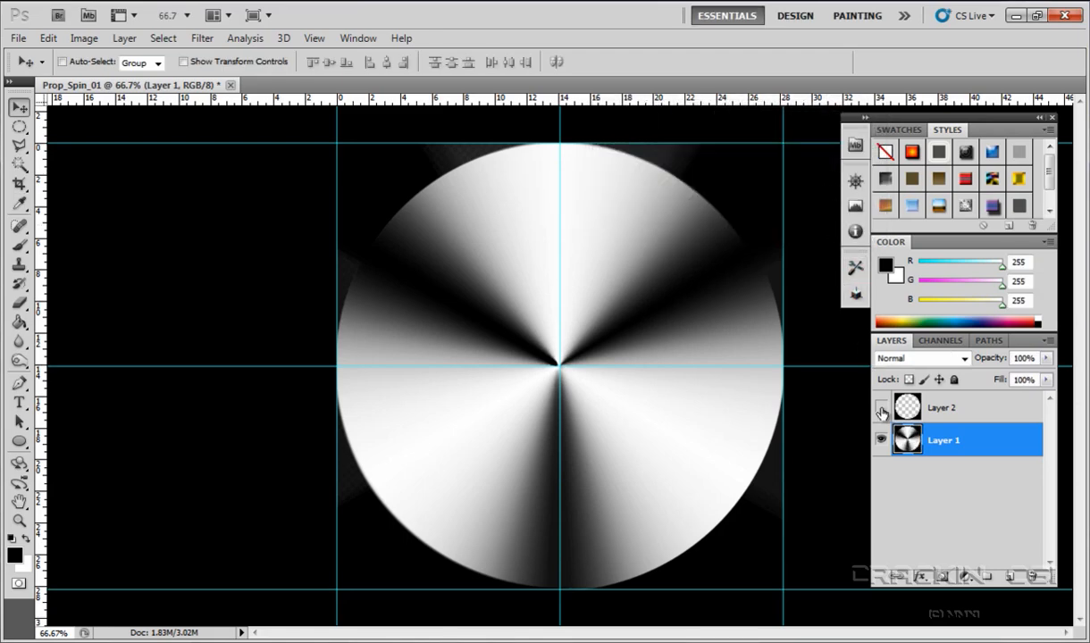
# Step: Show Layer 2 again and create a new Layer 3 placed above it in the layer stack
pyautogui.click(880, 410)
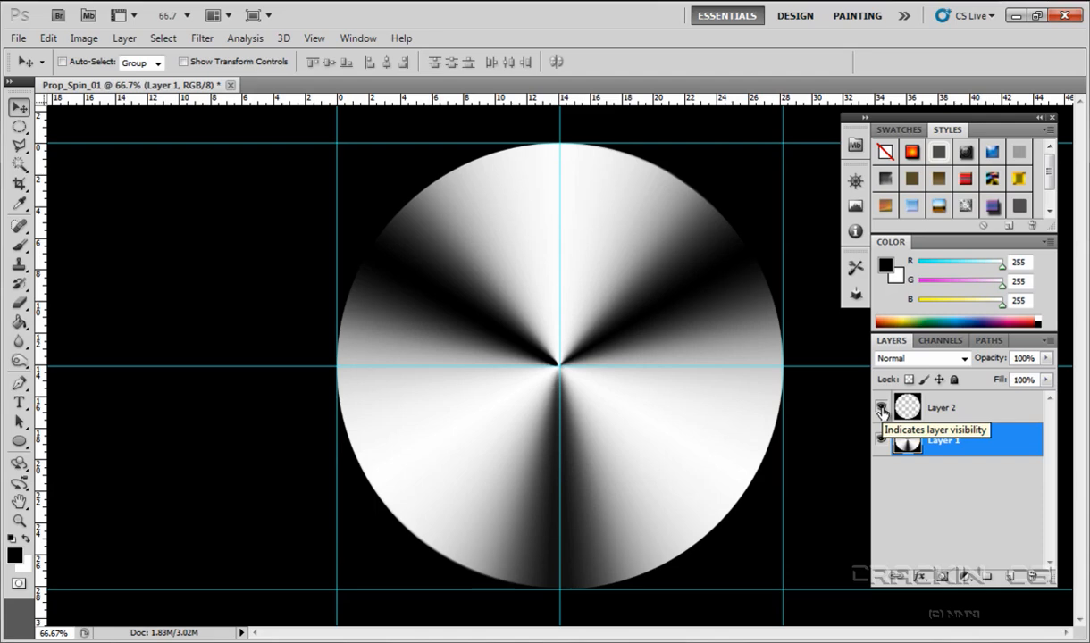
pyautogui.click(124, 39)
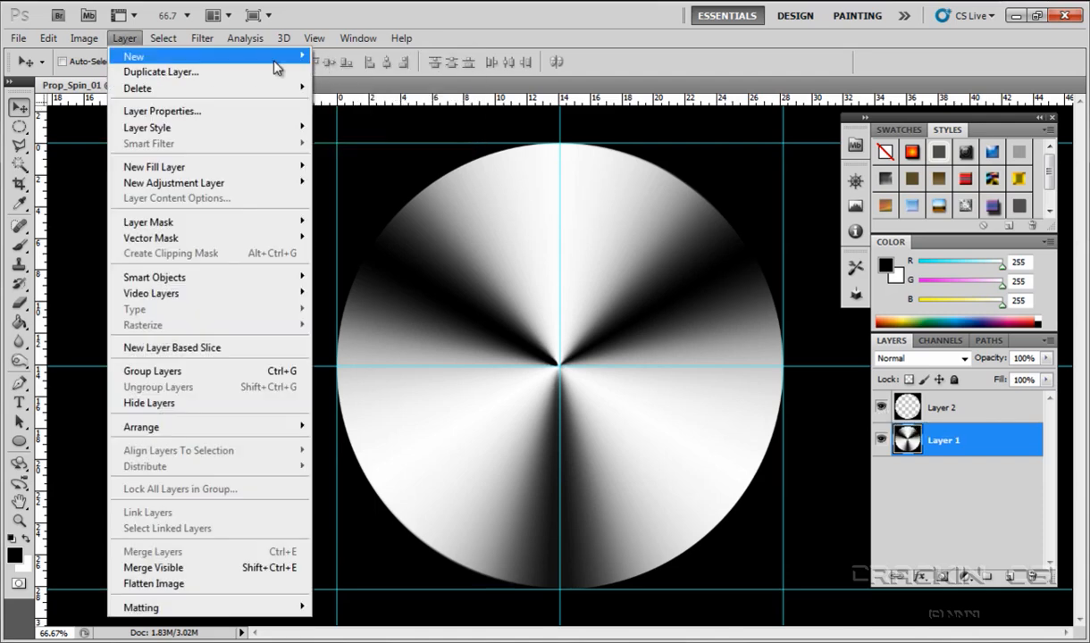
pyautogui.moveTo(276, 64)
pyautogui.click(327, 56)
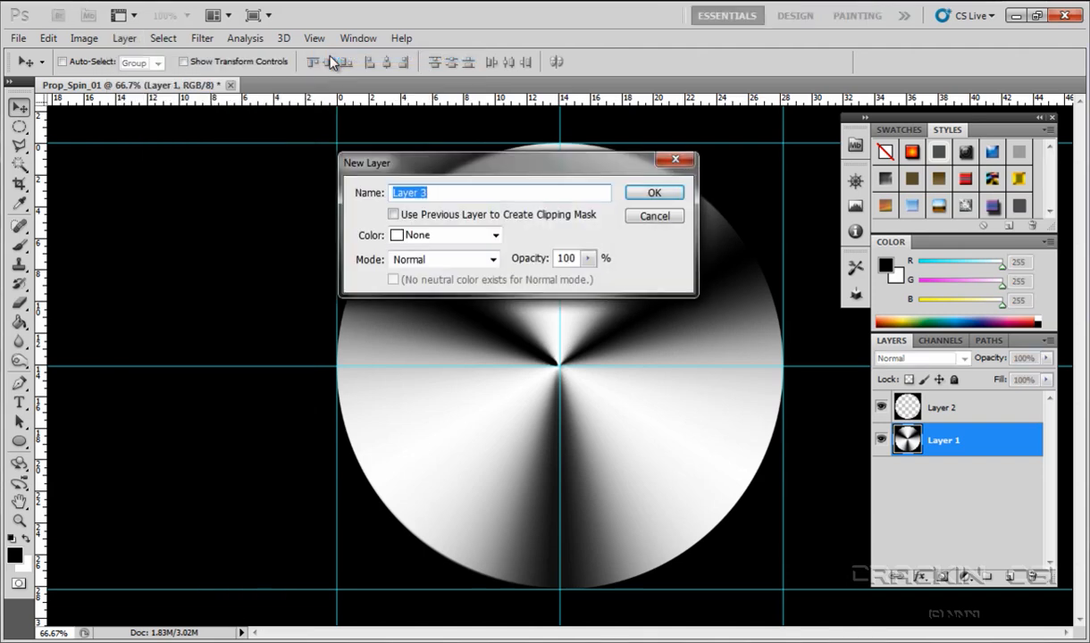
pyautogui.click(670, 195)
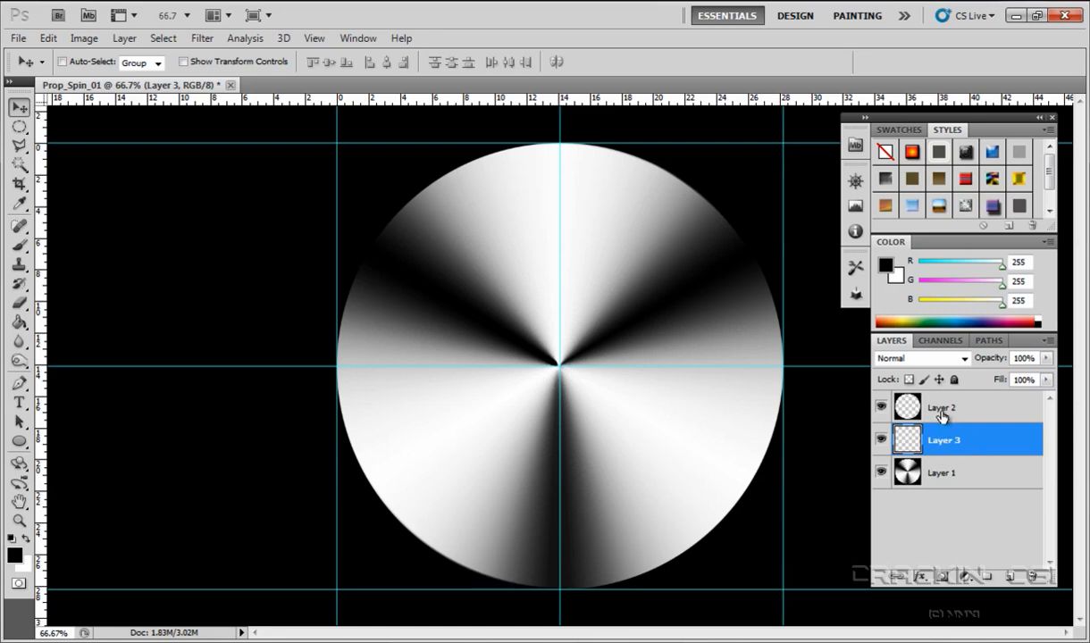
pyautogui.moveTo(942, 411); pyautogui.dragTo(945, 459)
pyautogui.click(947, 409)
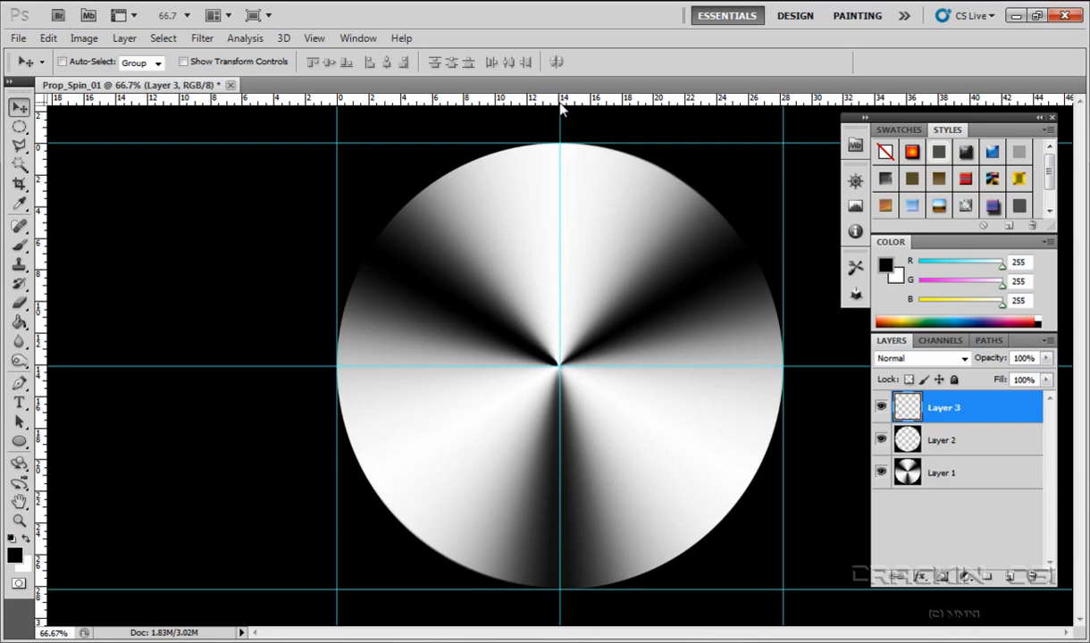
# Step: Add a horizontal guide just below the circle's upper edge
pyautogui.moveTo(561, 107); pyautogui.dragTo(563, 155)
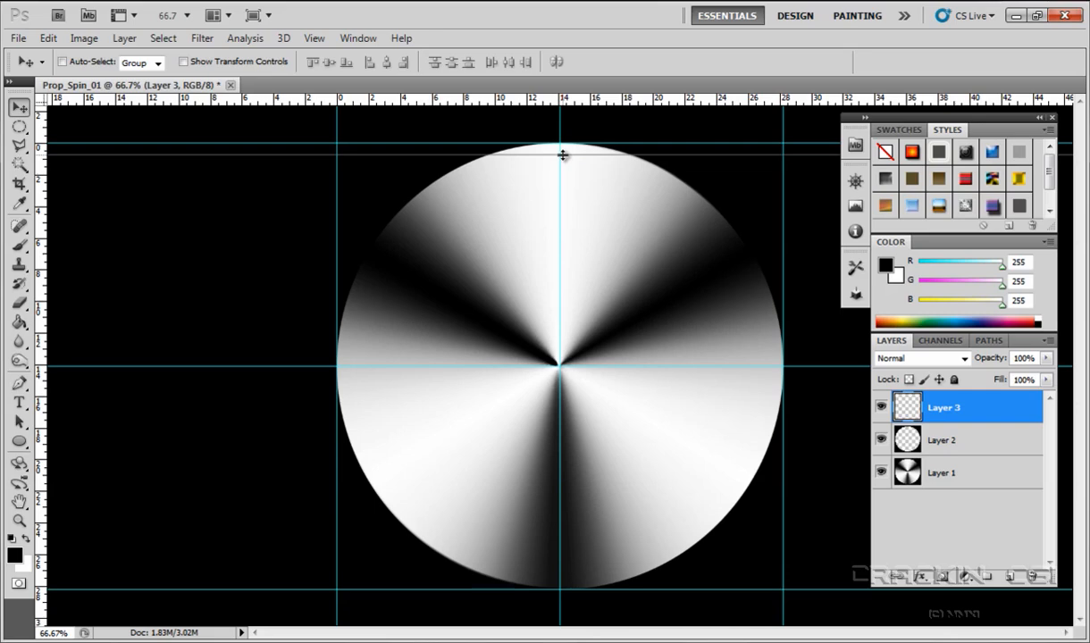
pyautogui.moveTo(563, 154); pyautogui.dragTo(562, 155)
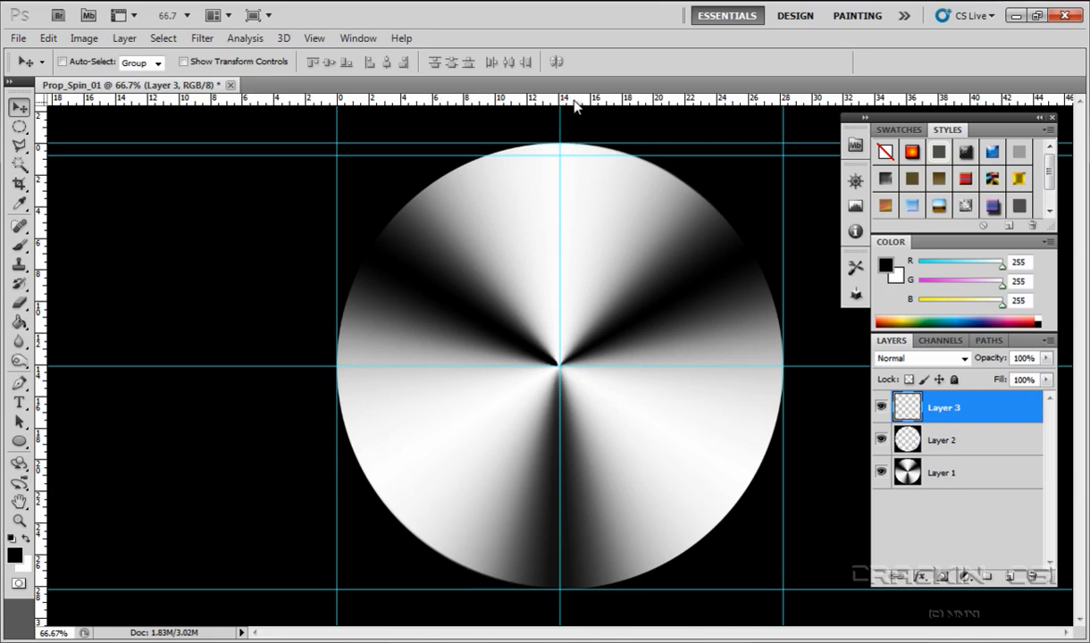
# Step: Add two more closely spaced horizontal guides just below the existing guide inside the circle's upper edge
pyautogui.moveTo(574, 105); pyautogui.dragTo(580, 157)
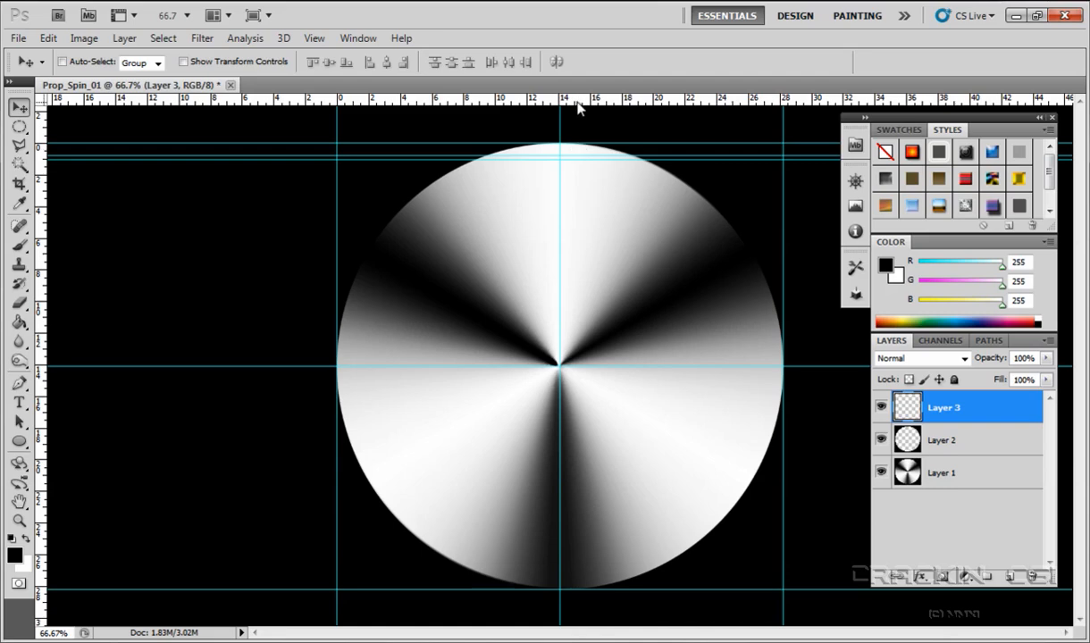
pyautogui.moveTo(578, 108); pyautogui.dragTo(579, 164)
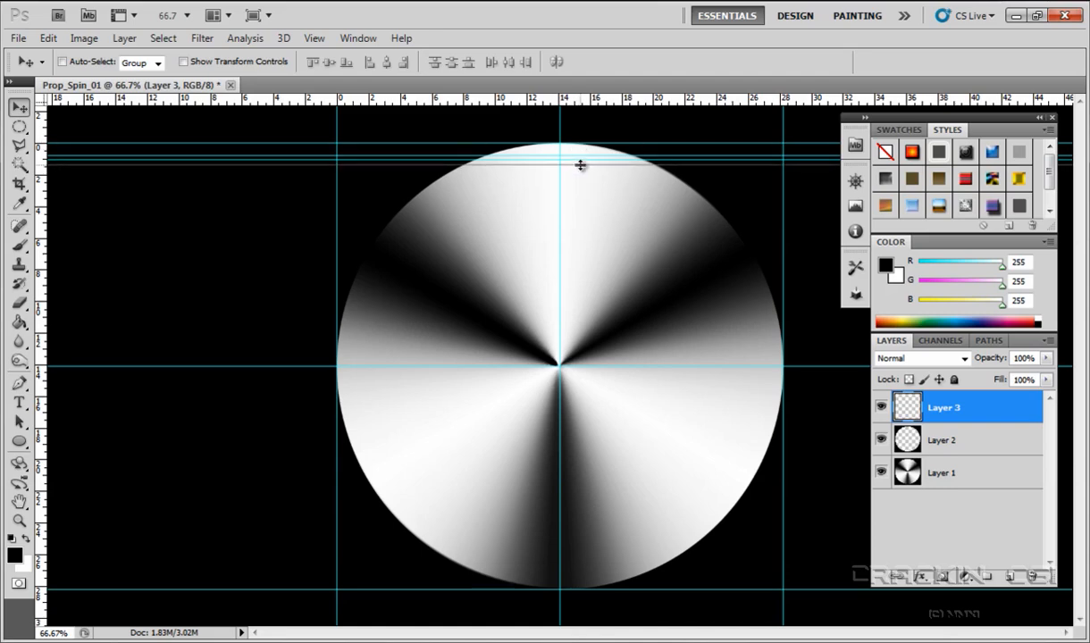
pyautogui.moveTo(580, 165); pyautogui.dragTo(580, 164)
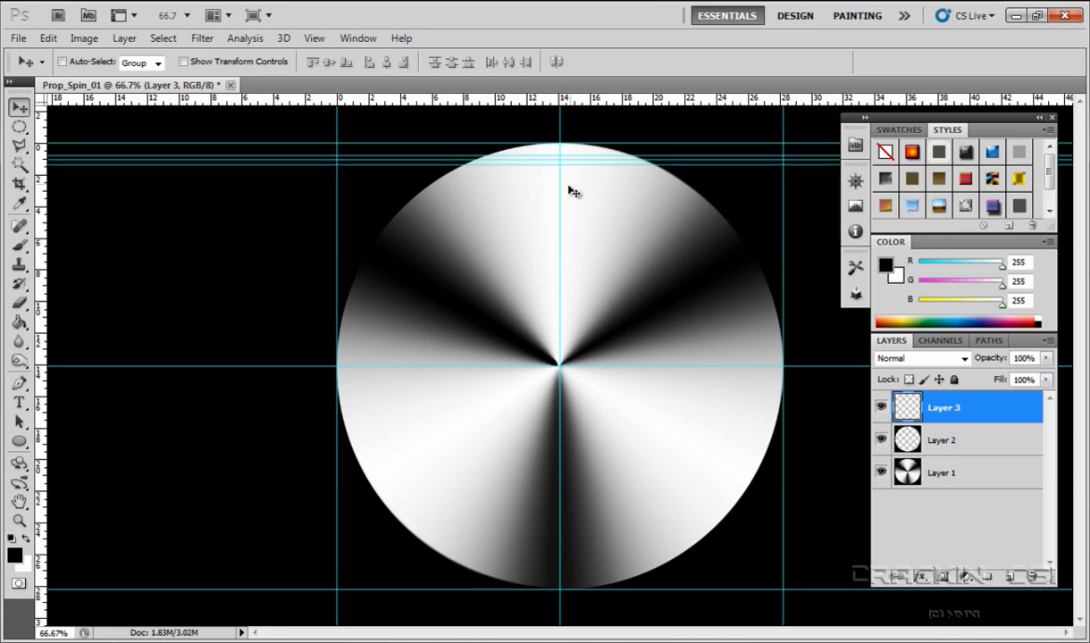
# Step: Add four closely spaced horizontal guides just above the circle's lower edge
pyautogui.moveTo(434, 100); pyautogui.dragTo(423, 581)
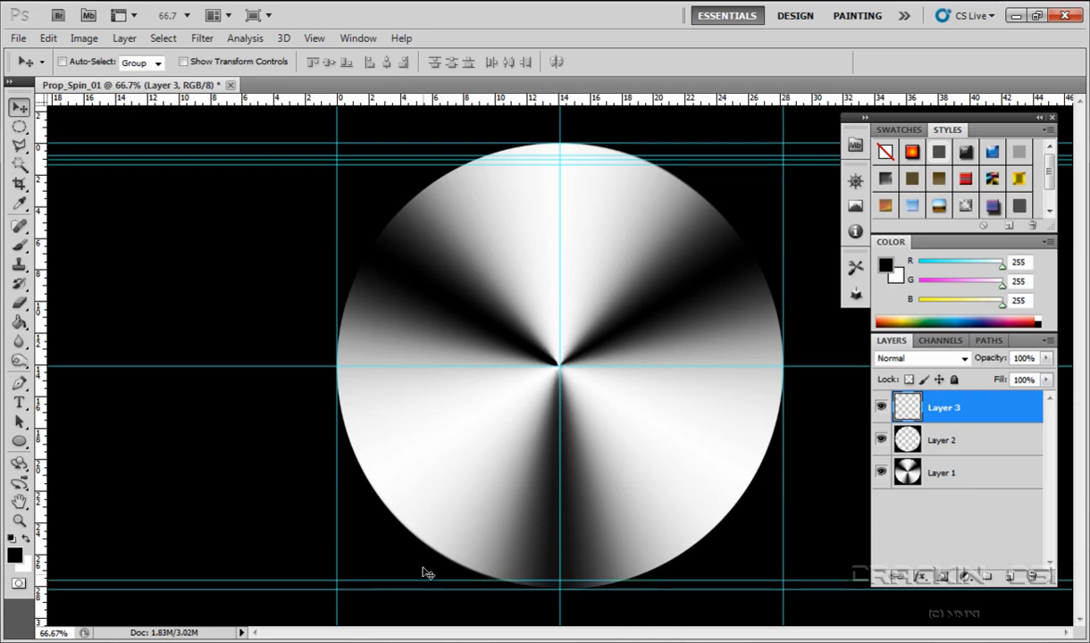
pyautogui.moveTo(515, 103); pyautogui.dragTo(551, 558)
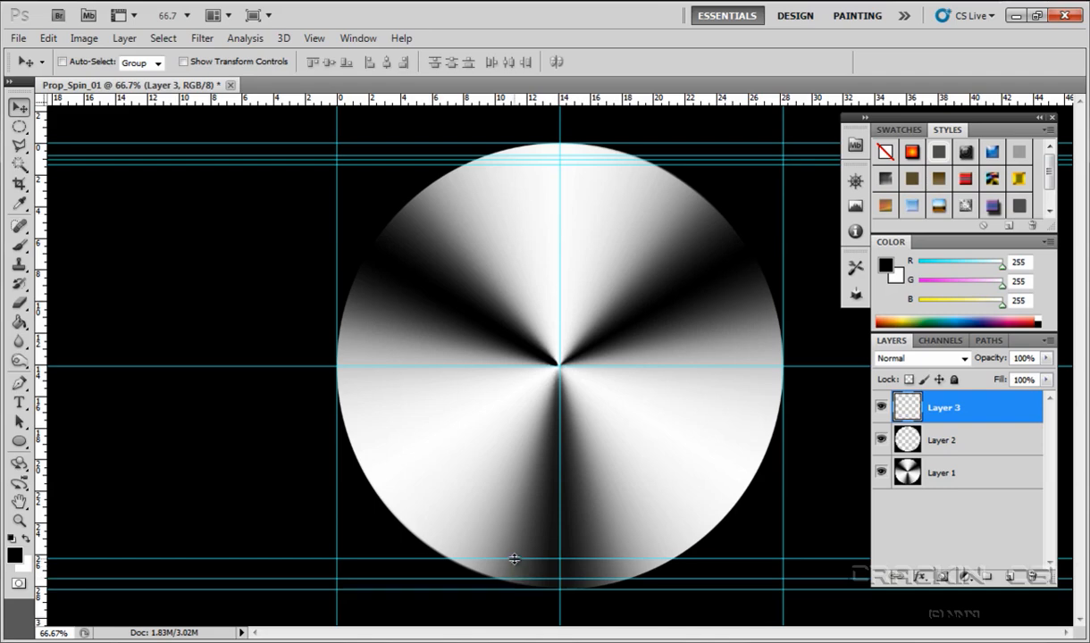
pyautogui.moveTo(514, 559); pyautogui.dragTo(517, 572)
pyautogui.moveTo(516, 573); pyautogui.dragTo(516, 573)
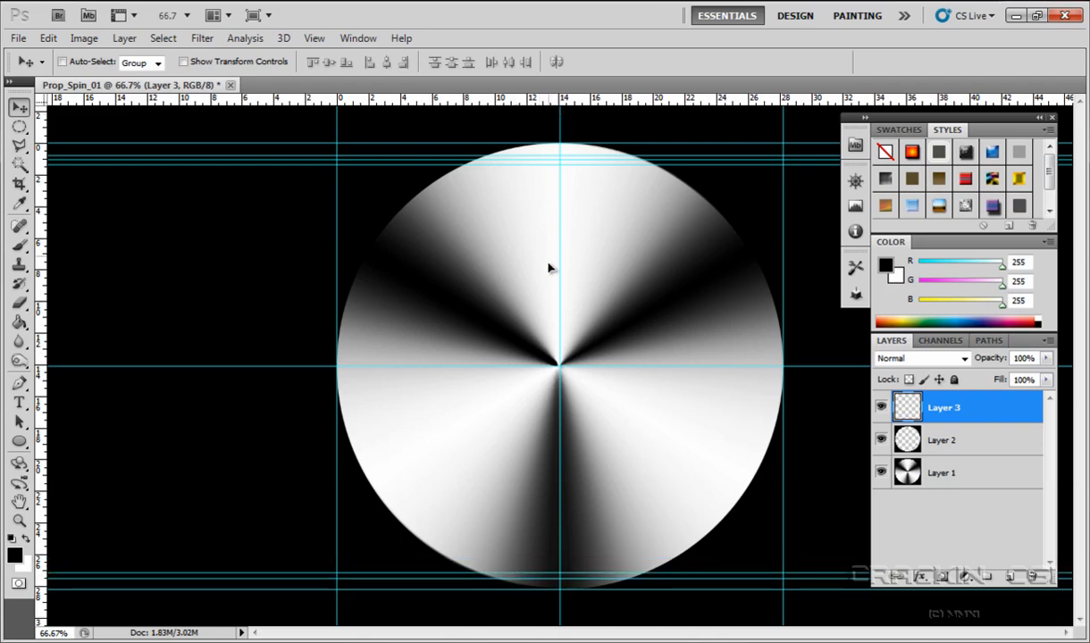
pyautogui.moveTo(528, 100); pyautogui.dragTo(531, 566)
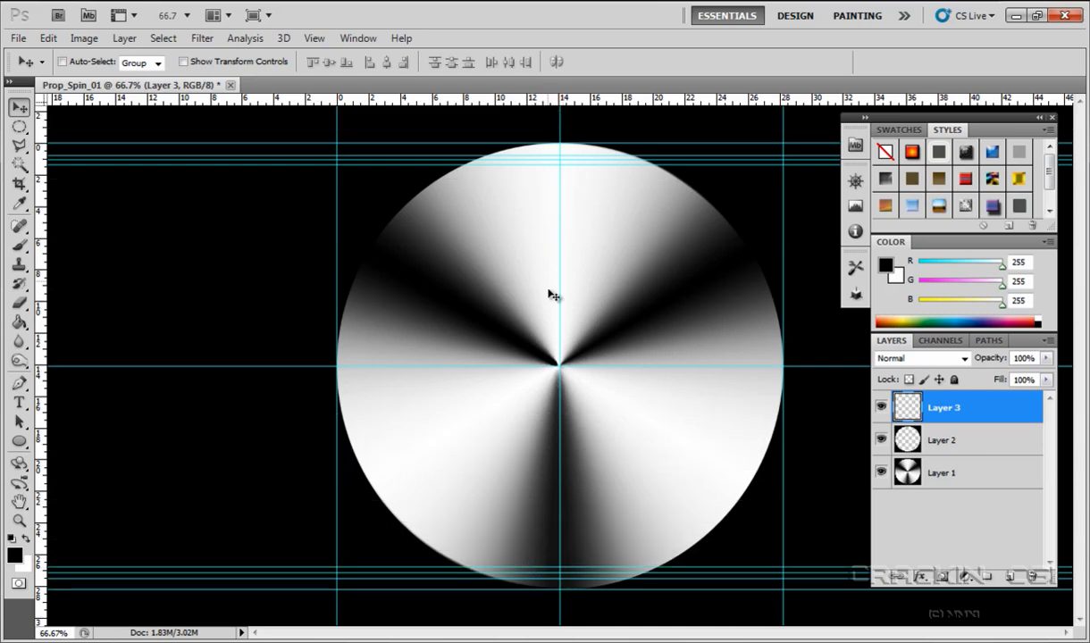
pyautogui.moveTo(541, 102); pyautogui.dragTo(518, 562)
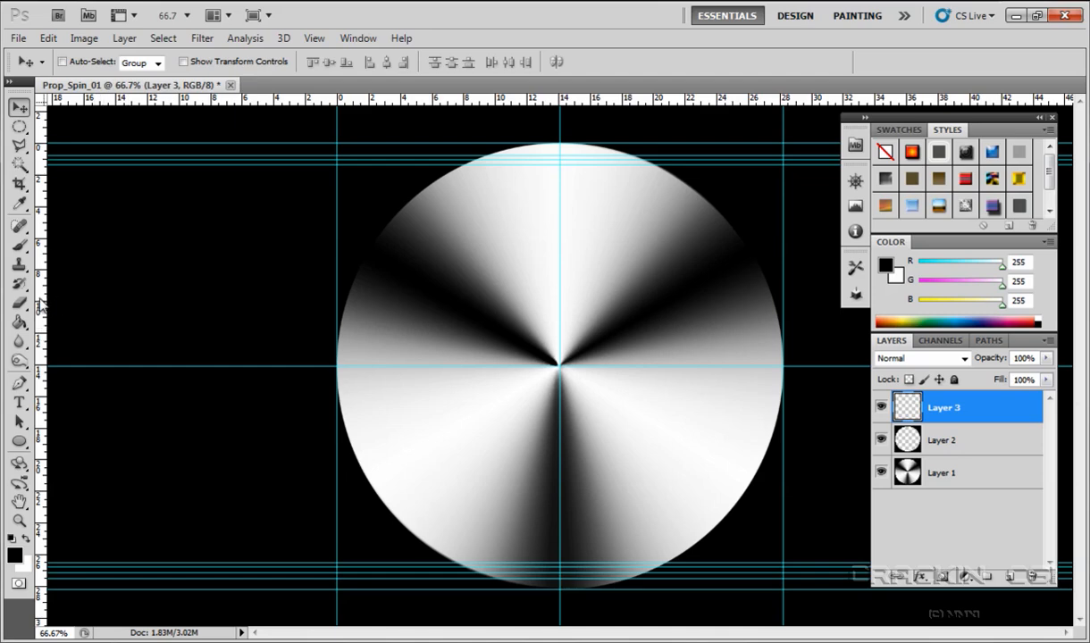
# Step: Add three closely spaced vertical guides just inside the circle's left edge and three just inside its right edge
pyautogui.moveTo(43, 307); pyautogui.dragTo(347, 360)
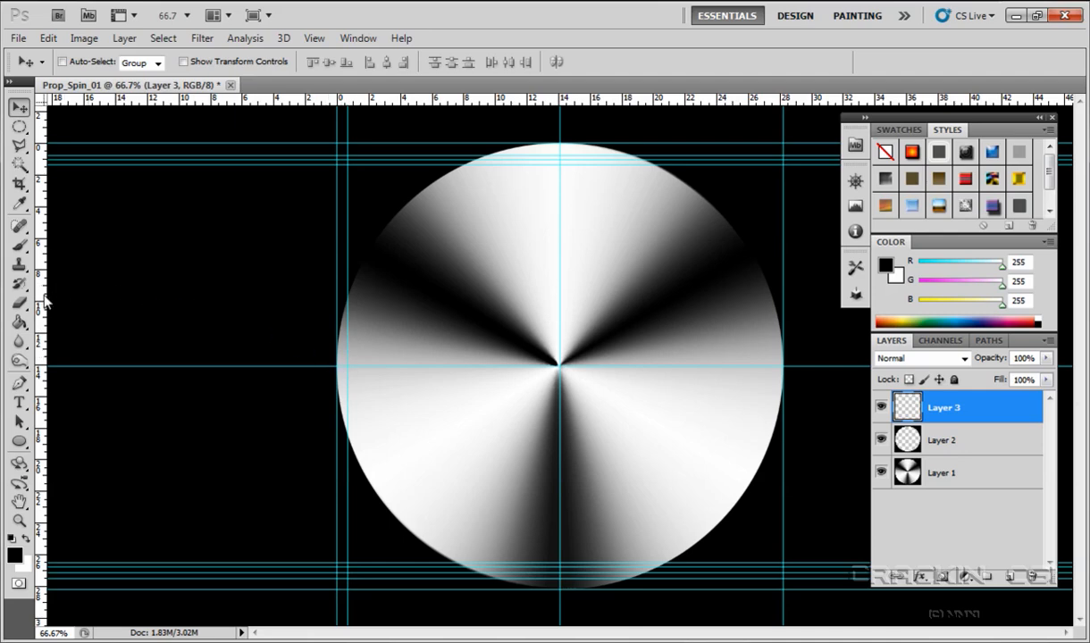
pyautogui.moveTo(46, 289); pyautogui.dragTo(353, 338)
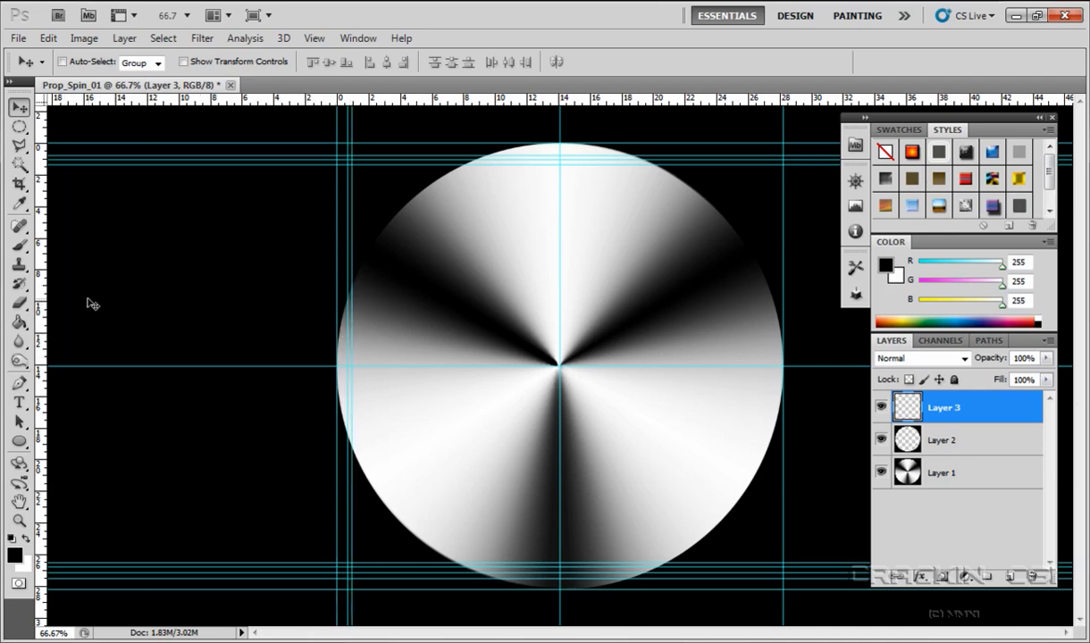
pyautogui.moveTo(43, 307); pyautogui.dragTo(355, 346)
pyautogui.moveTo(45, 293); pyautogui.dragTo(772, 404)
pyautogui.moveTo(43, 344); pyautogui.dragTo(768, 426)
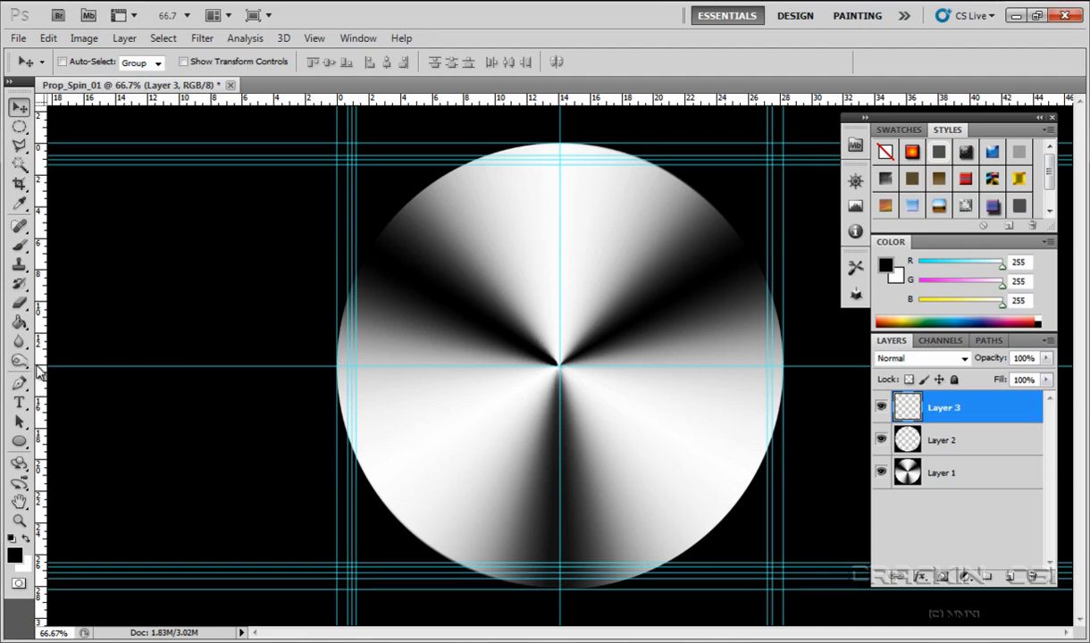
pyautogui.moveTo(44, 373); pyautogui.dragTo(761, 404)
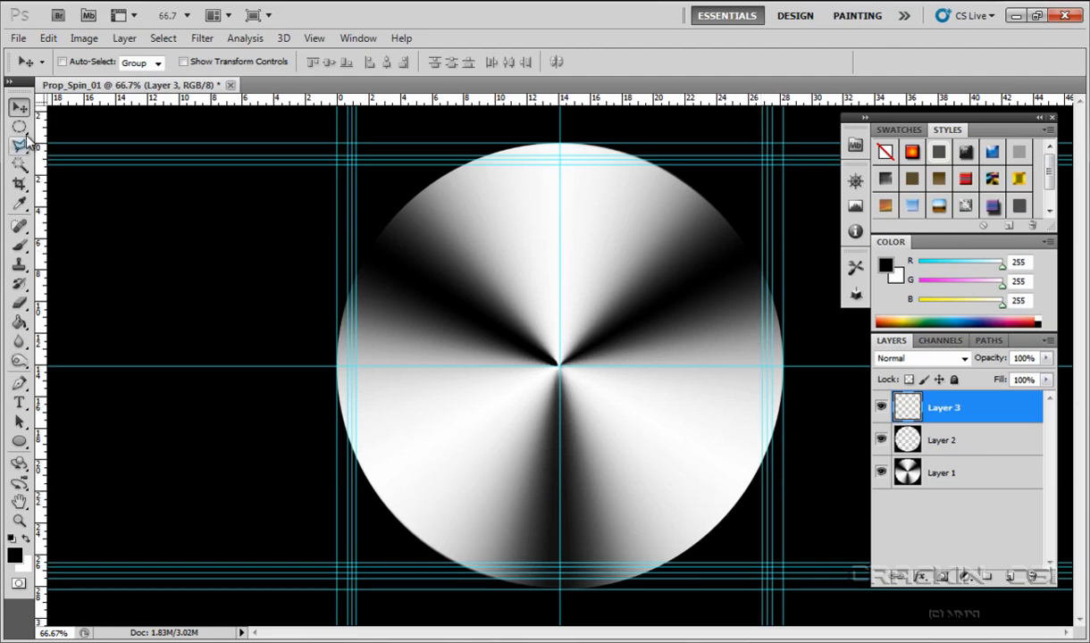
# Step: Make a ring selection with the Elliptical Marquee from the full circle, subtracting an inner circle aligned to the outermost of the new inner guides
pyautogui.moveTo(27, 133); pyautogui.dragTo(61, 145)
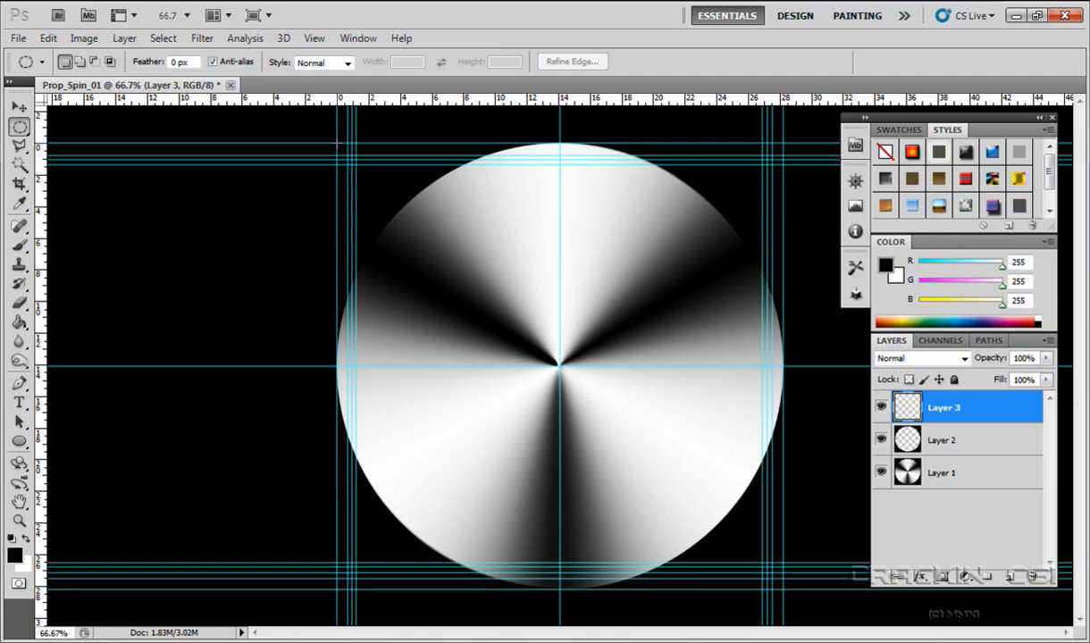
pyautogui.moveTo(560, 475); pyautogui.dragTo(783, 591)
pyautogui.moveTo(783, 591); pyautogui.dragTo(781, 589)
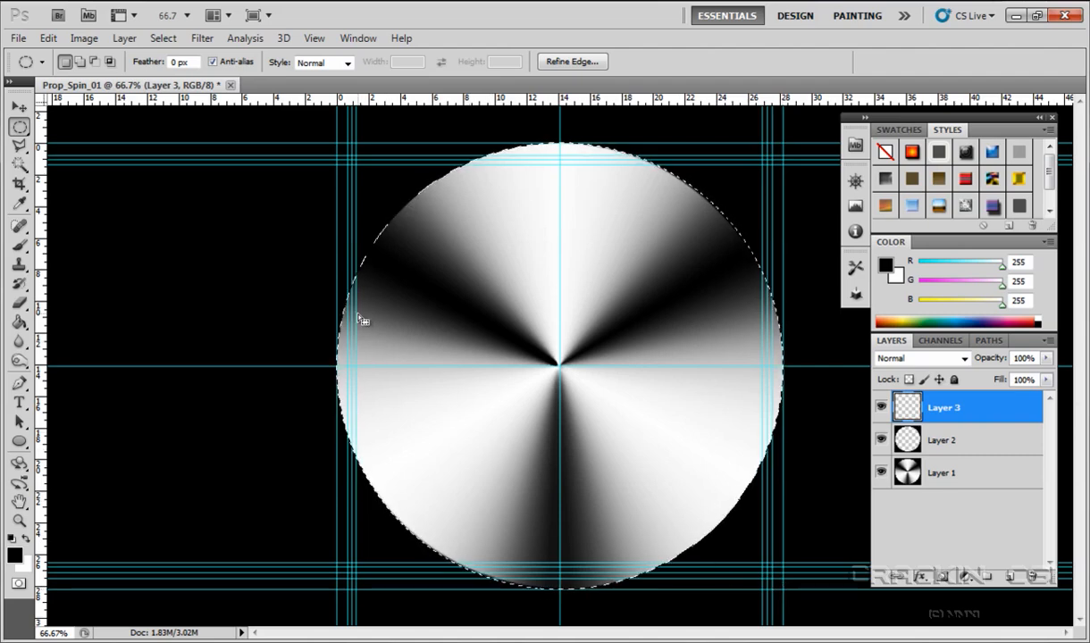
pyautogui.press('alt')
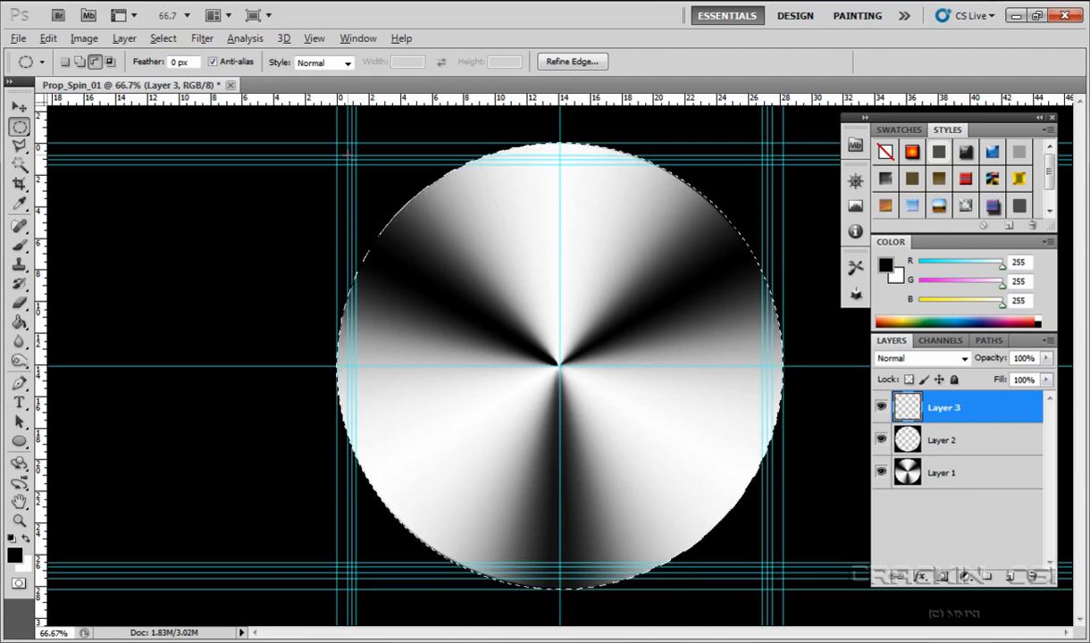
pyautogui.moveTo(350, 160); pyautogui.dragTo(770, 581)
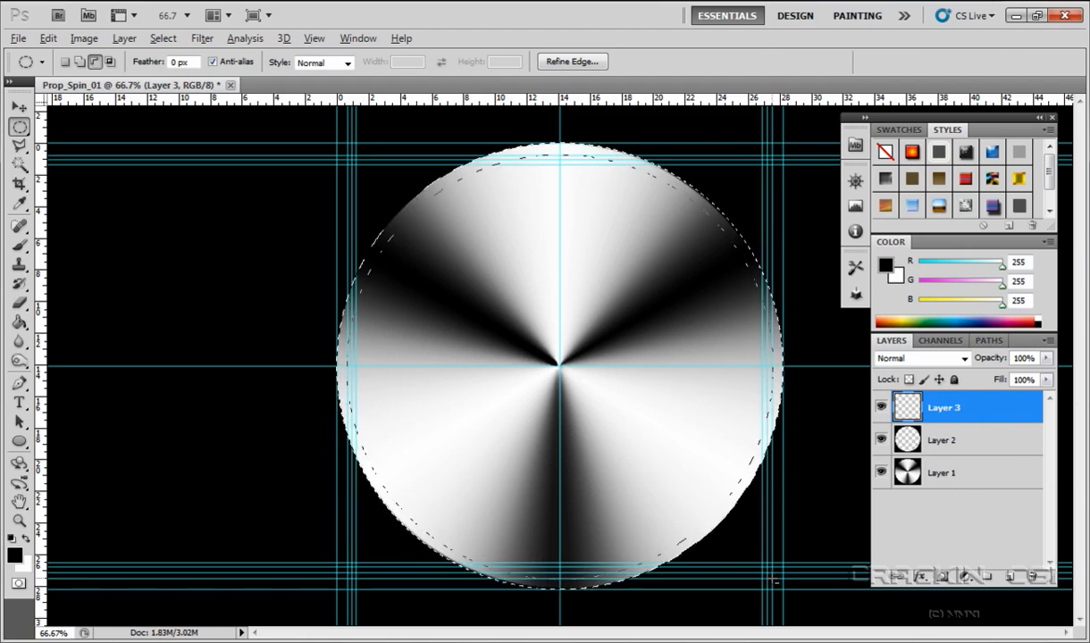
pyautogui.moveTo(770, 581); pyautogui.dragTo(768, 579)
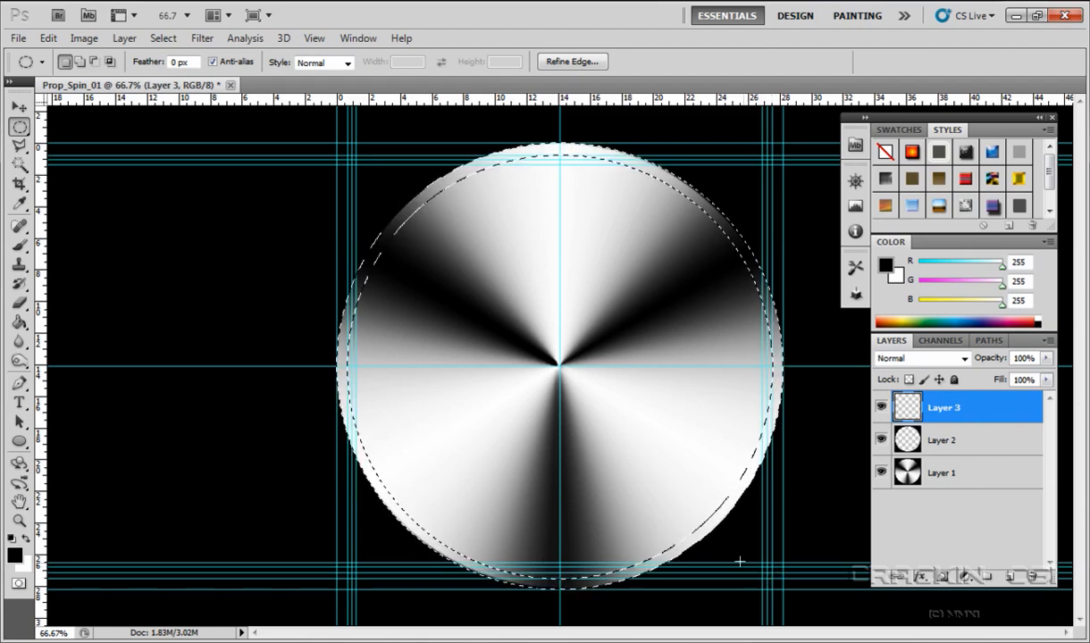
# Step: Fill the outer ring selection on Layer 3 with the orange foreground colour #fabe06 and deselect it
pyautogui.click(16, 557)
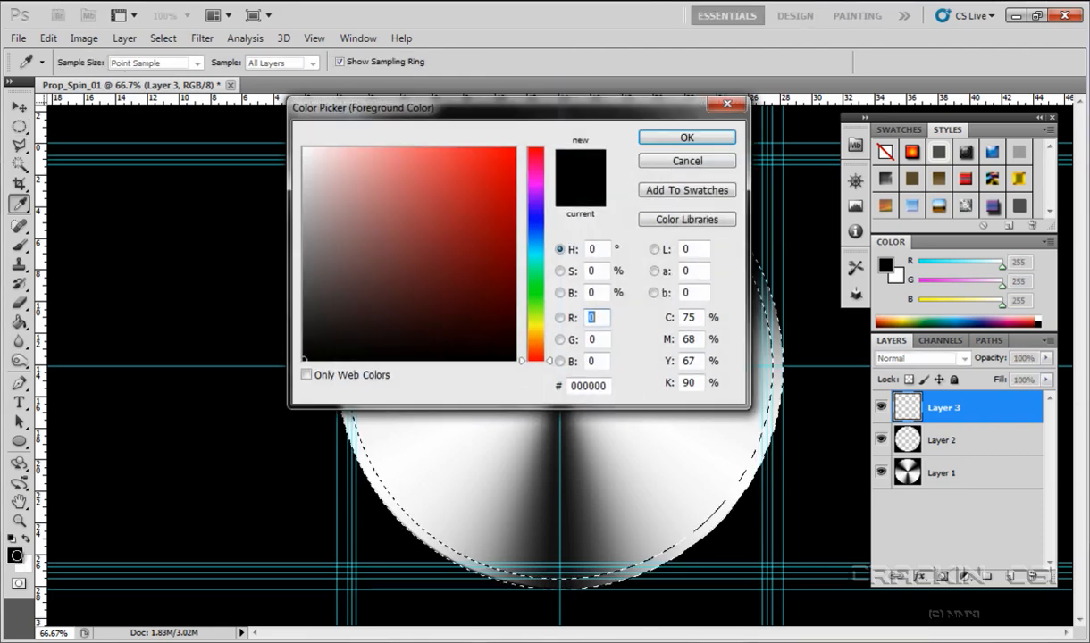
pyautogui.click(535, 335)
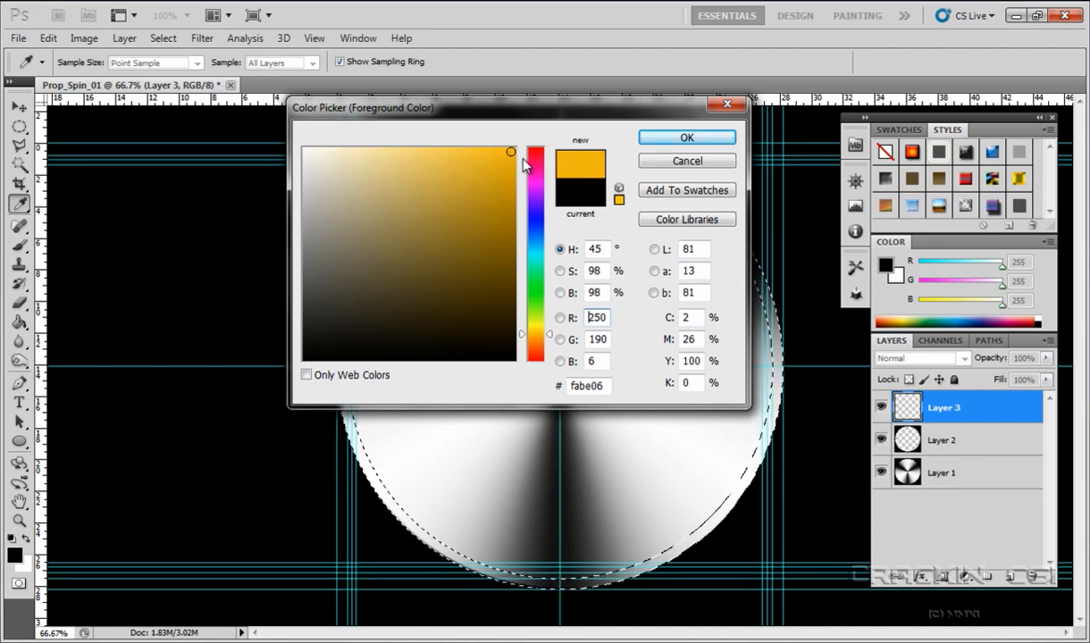
pyautogui.click(687, 138)
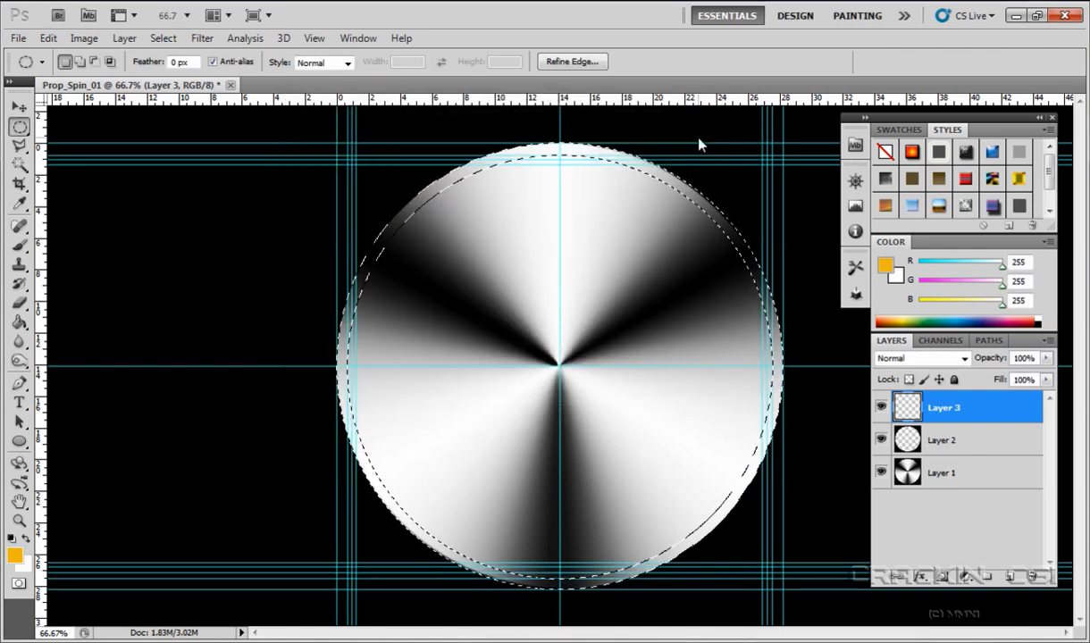
pyautogui.click(20, 324)
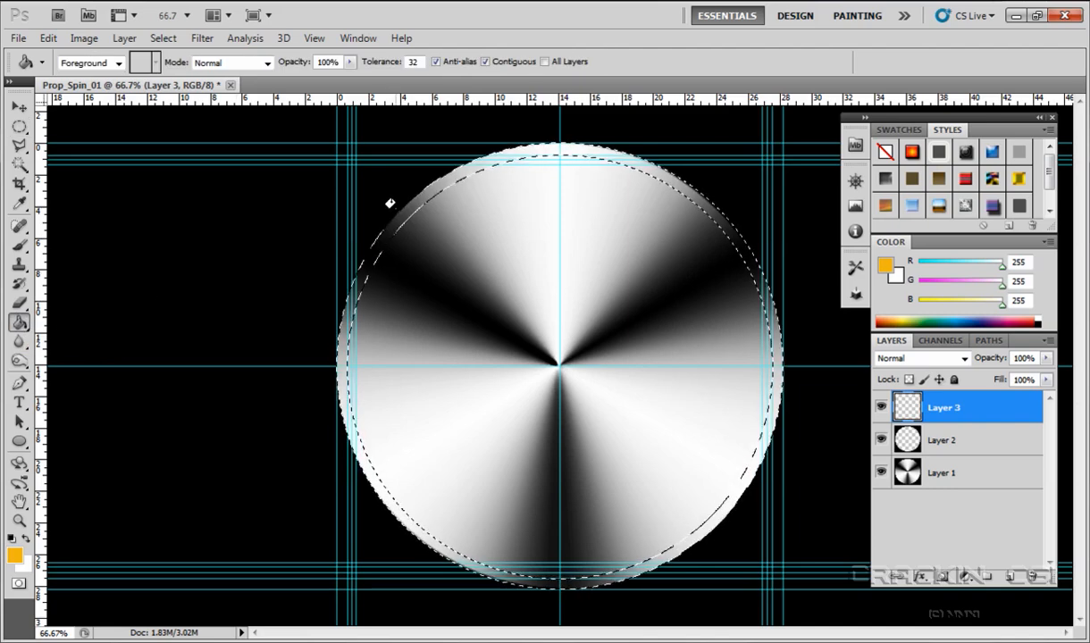
pyautogui.click(388, 206)
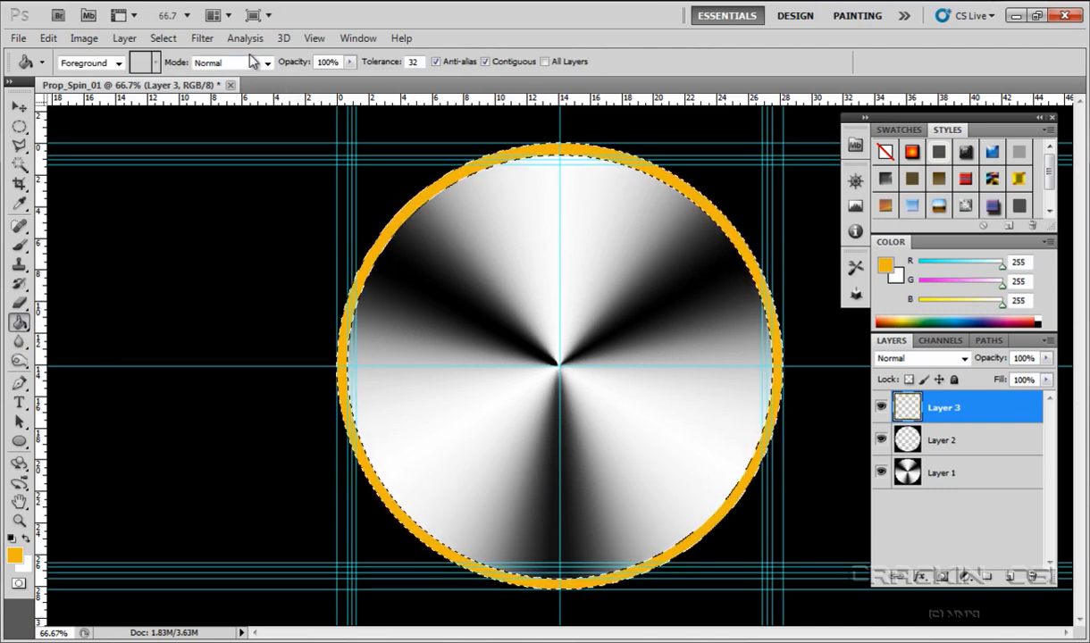
pyautogui.click(163, 38)
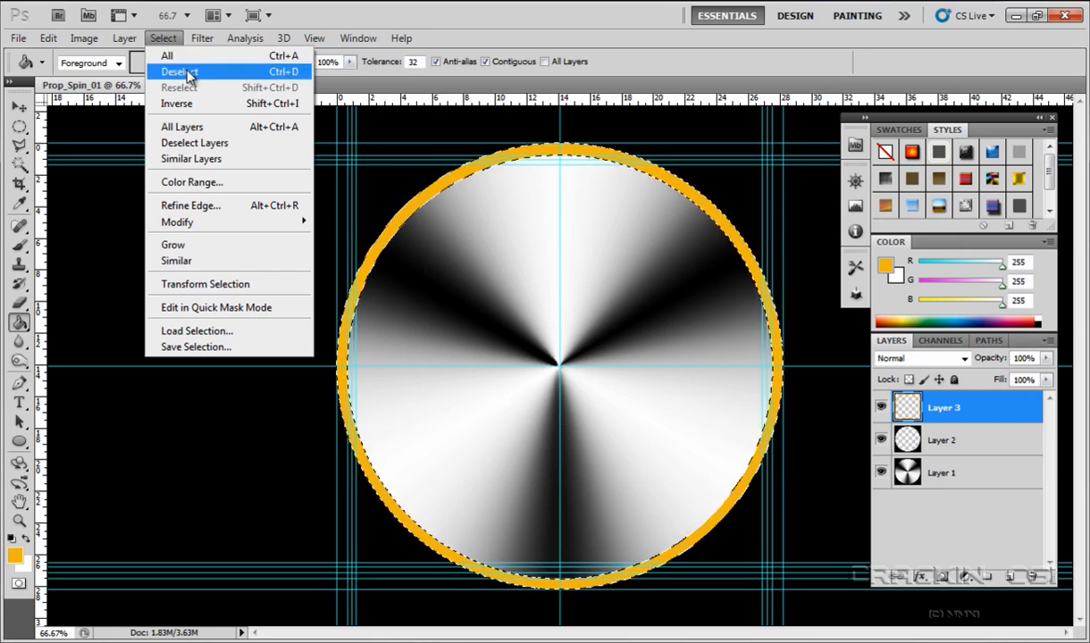
pyautogui.click(186, 71)
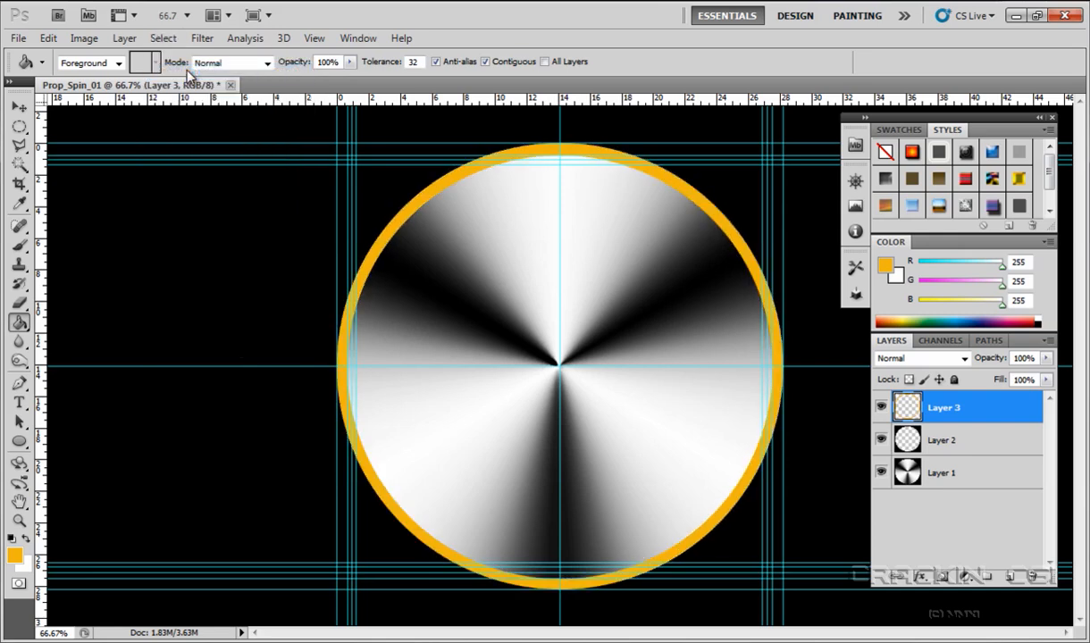
# Step: Make a thin ring selection inside the orange ring, bounded by circles aligned to the middle and innermost of the inner guides
pyautogui.click(20, 126)
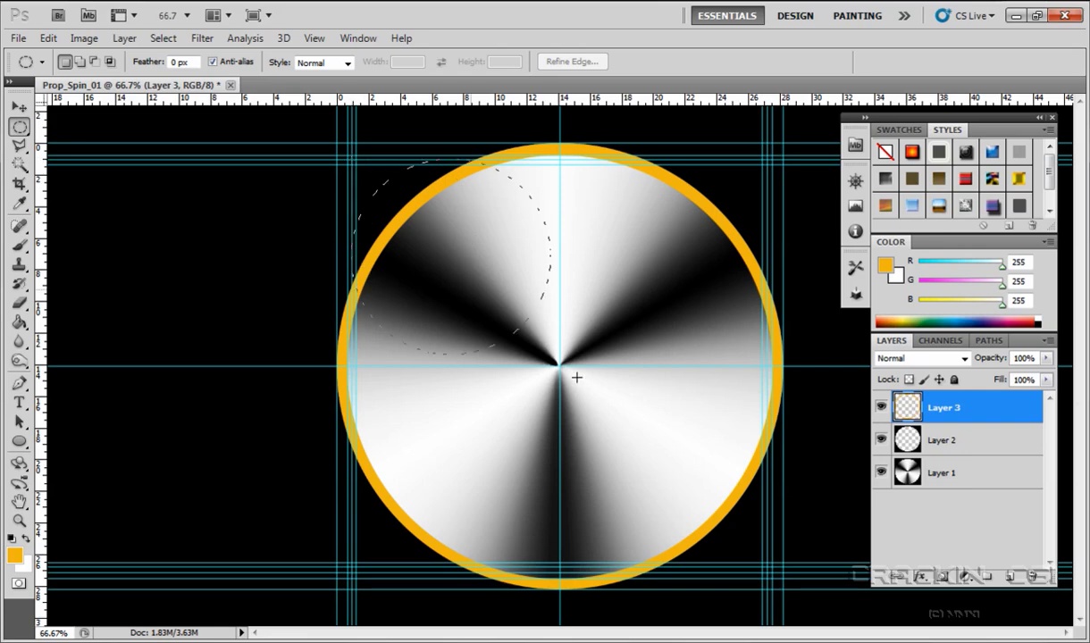
pyautogui.moveTo(688, 511); pyautogui.dragTo(770, 589)
pyautogui.moveTo(766, 573); pyautogui.dragTo(772, 572)
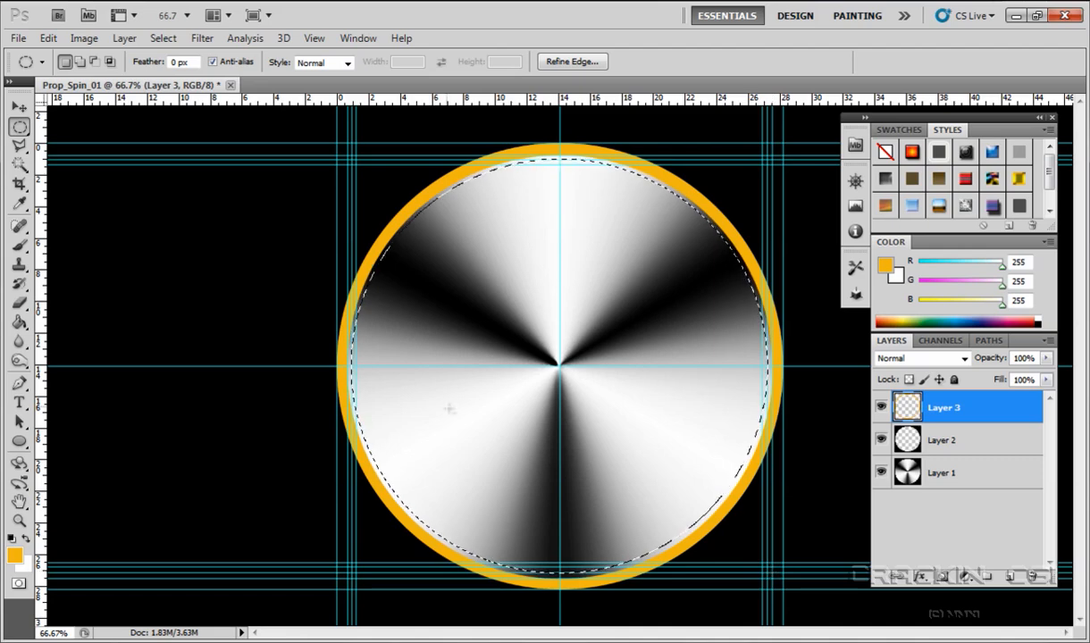
pyautogui.press('alt')
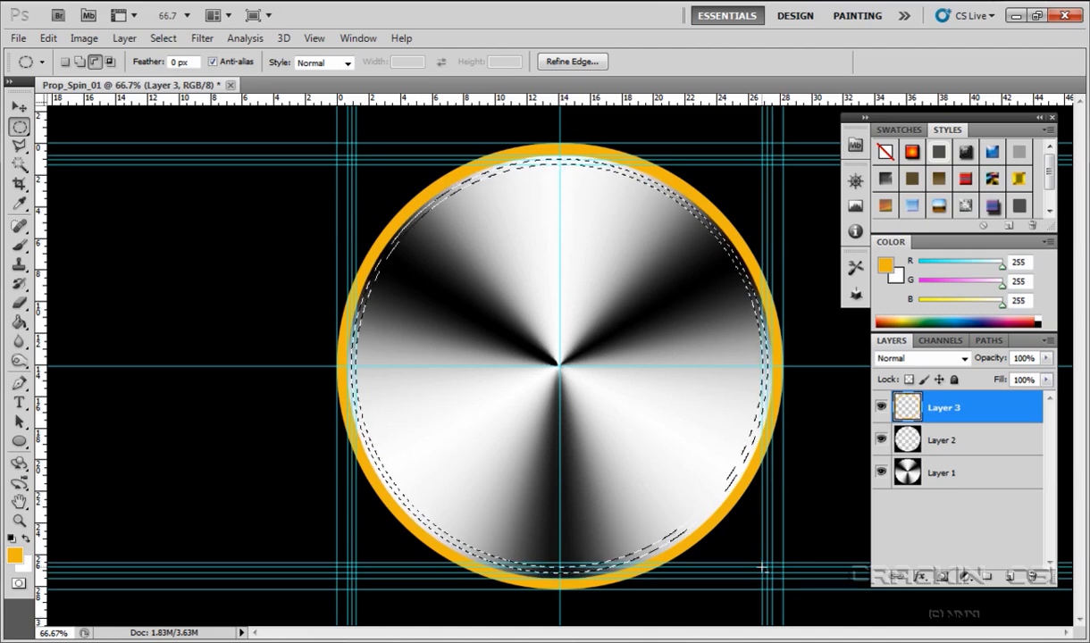
pyautogui.press('alt')
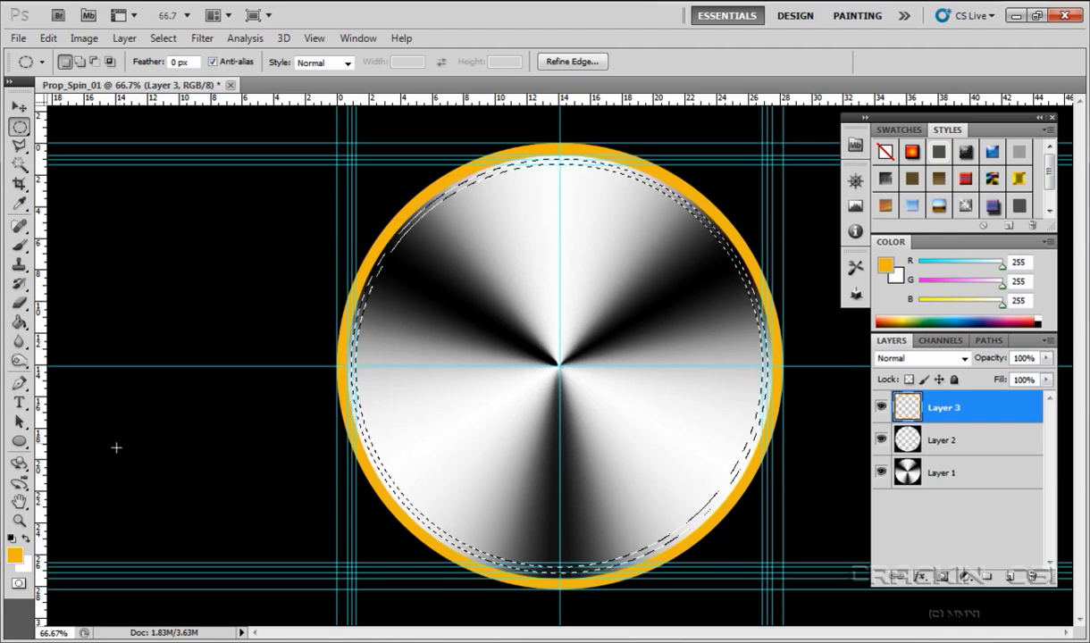
# Step: Fill the thin ring selection on Layer 3 with the orange foreground colour and deselect it
pyautogui.click(22, 324)
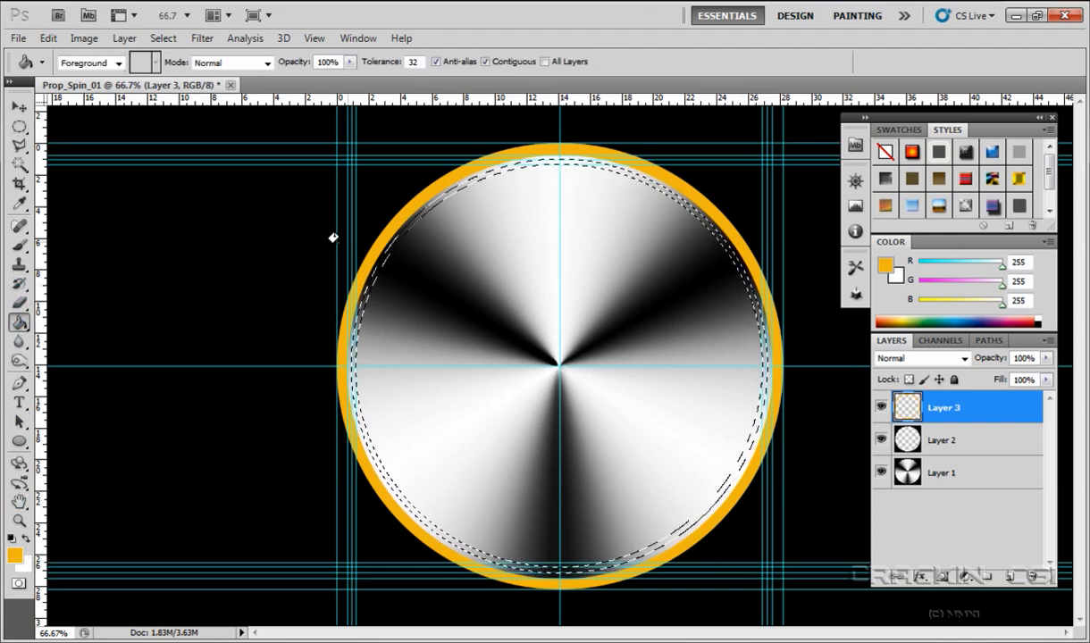
pyautogui.click(408, 231)
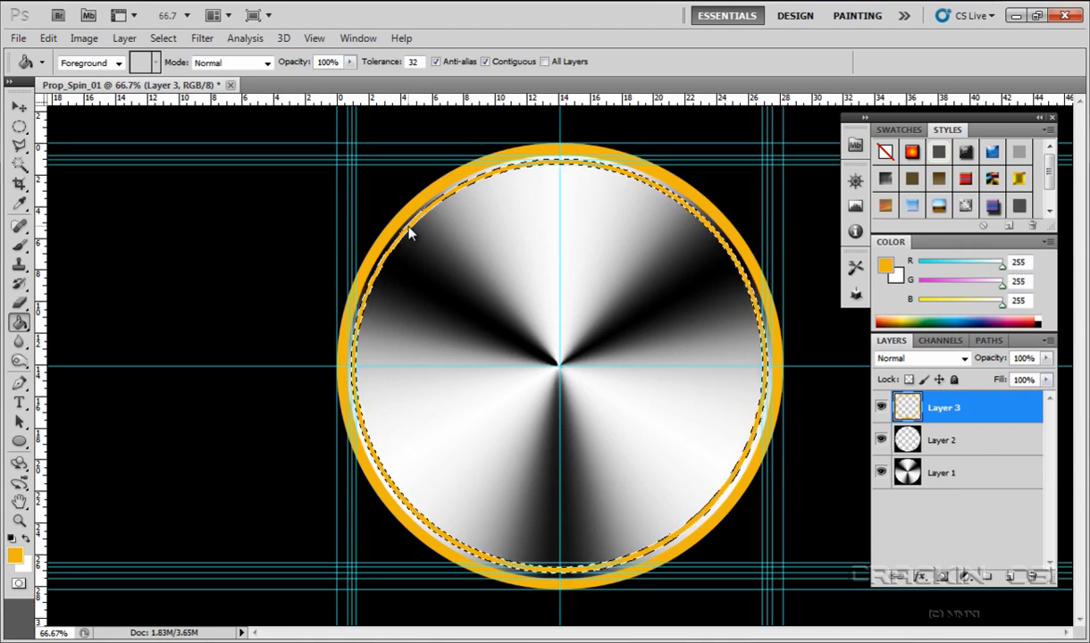
pyautogui.click(162, 39)
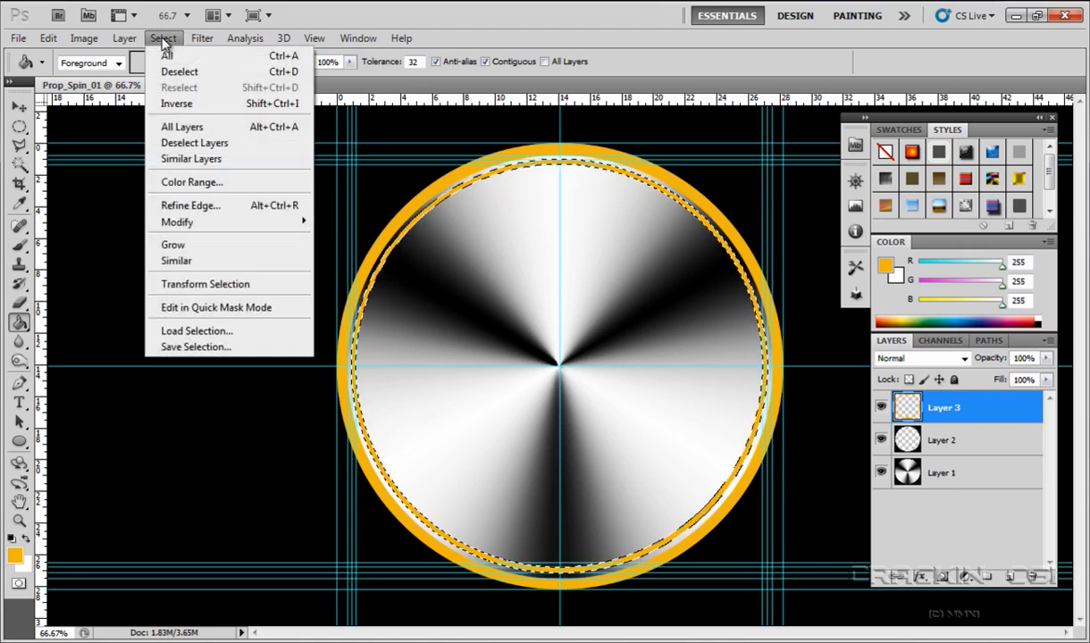
pyautogui.click(178, 71)
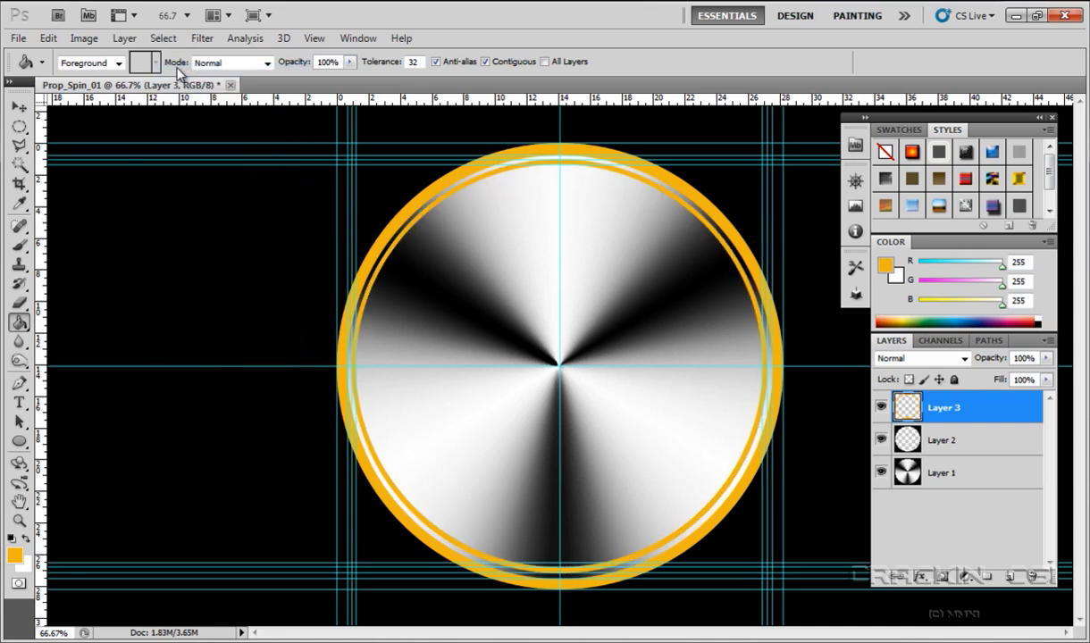
# Step: Set up a soft round brush with 0% hardness and a size of 90 px
pyautogui.click(24, 245)
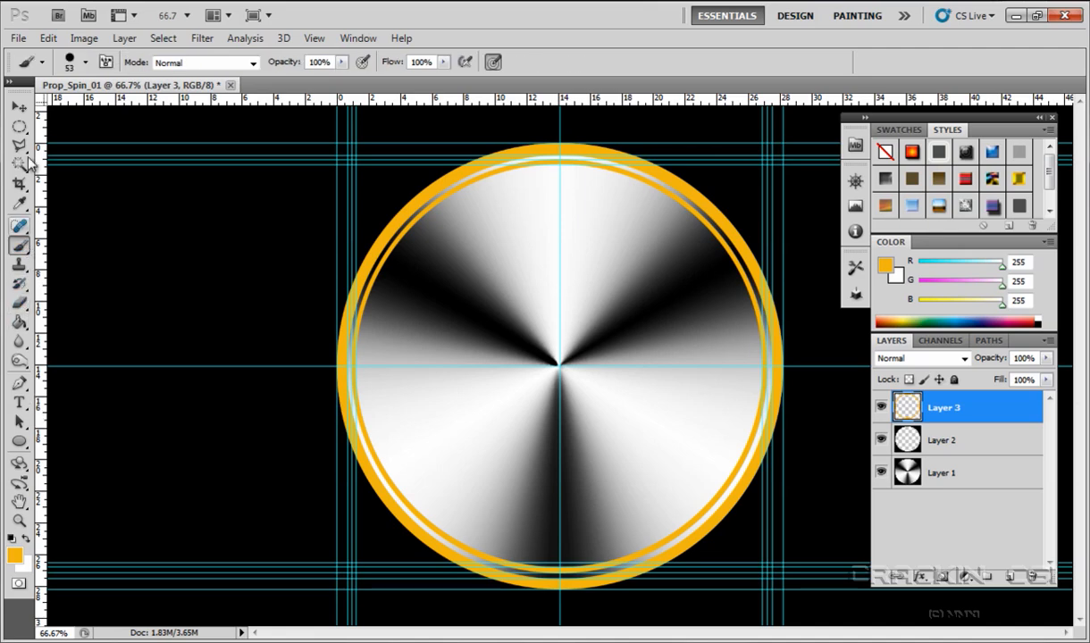
pyautogui.click(87, 65)
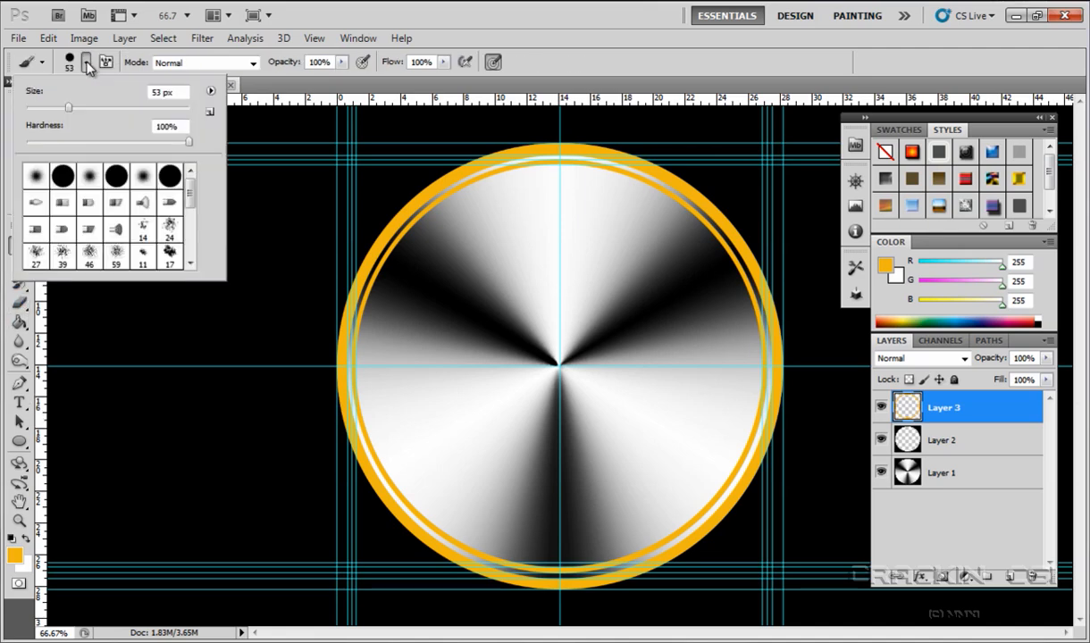
pyautogui.click(36, 179)
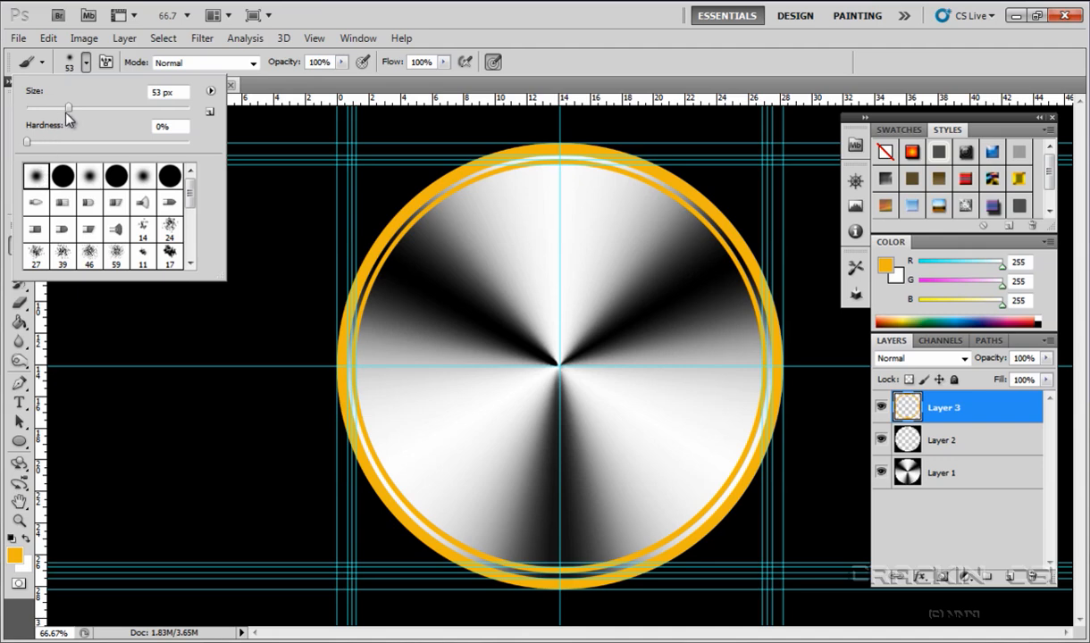
pyautogui.moveTo(66, 107); pyautogui.dragTo(79, 109)
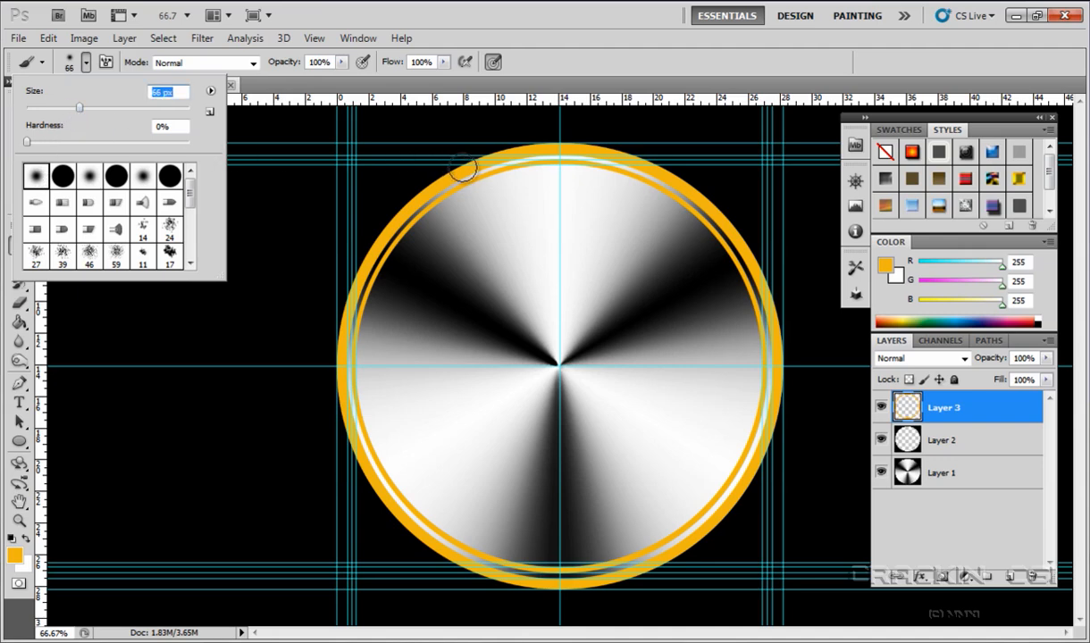
pyautogui.moveTo(86, 111); pyautogui.dragTo(99, 114)
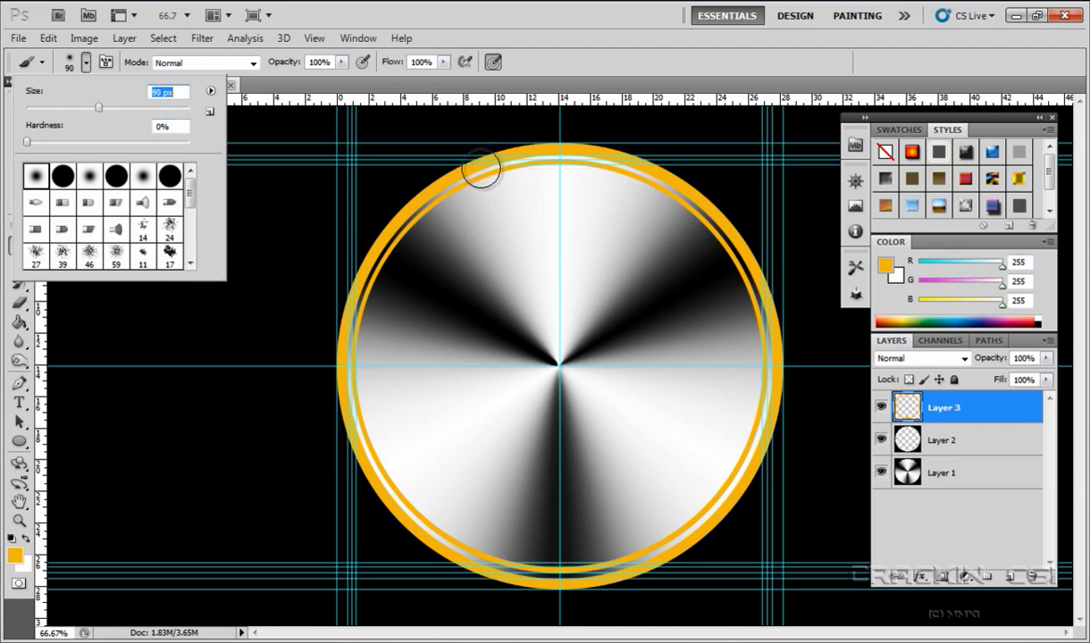
pyautogui.click(280, 89)
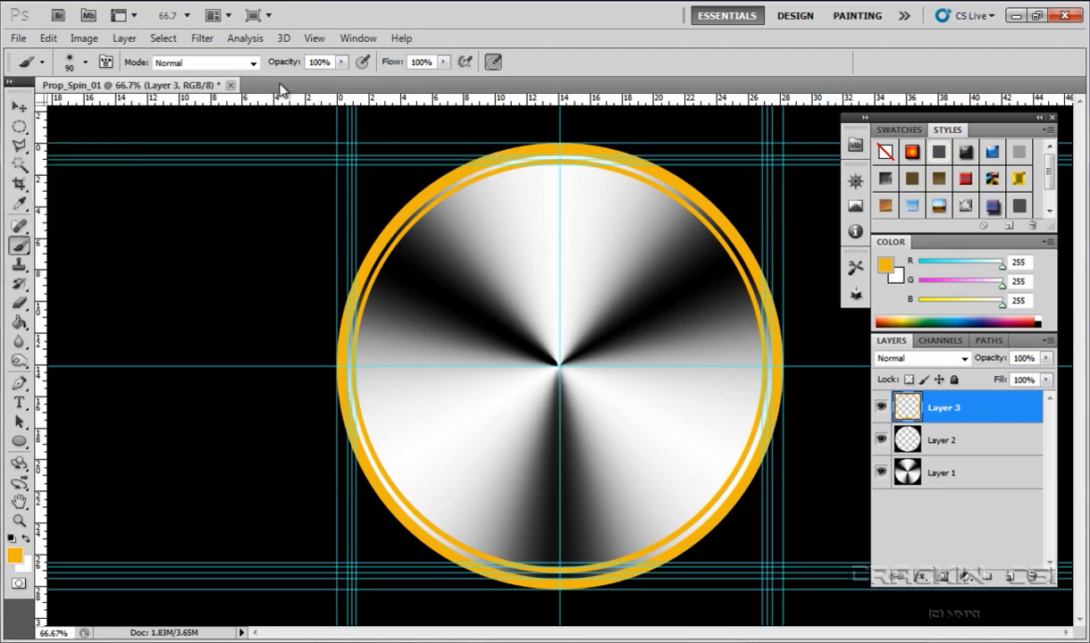
# Step: Paint white over the orange rings on Layer 3 where they cross the three light sectors, leaving orange only at the dark blades
pyautogui.click(26, 540)
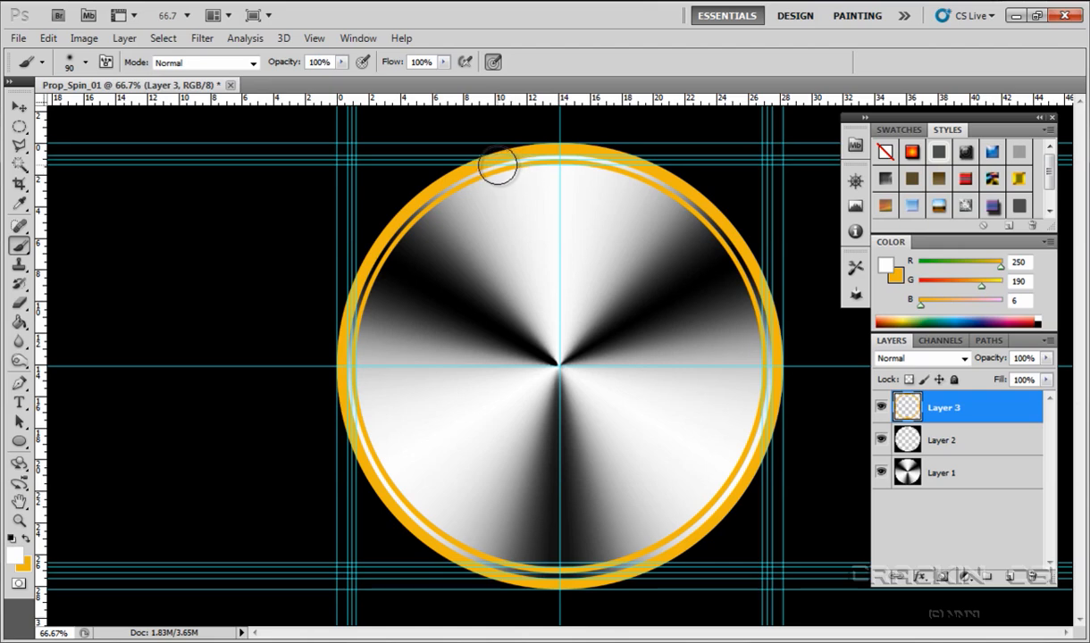
pyautogui.moveTo(501, 161)
pyautogui.mouseDown()
pyautogui.moveTo(652, 172)
pyautogui.moveTo(494, 163)
pyautogui.moveTo(503, 163)
pyautogui.mouseUp()
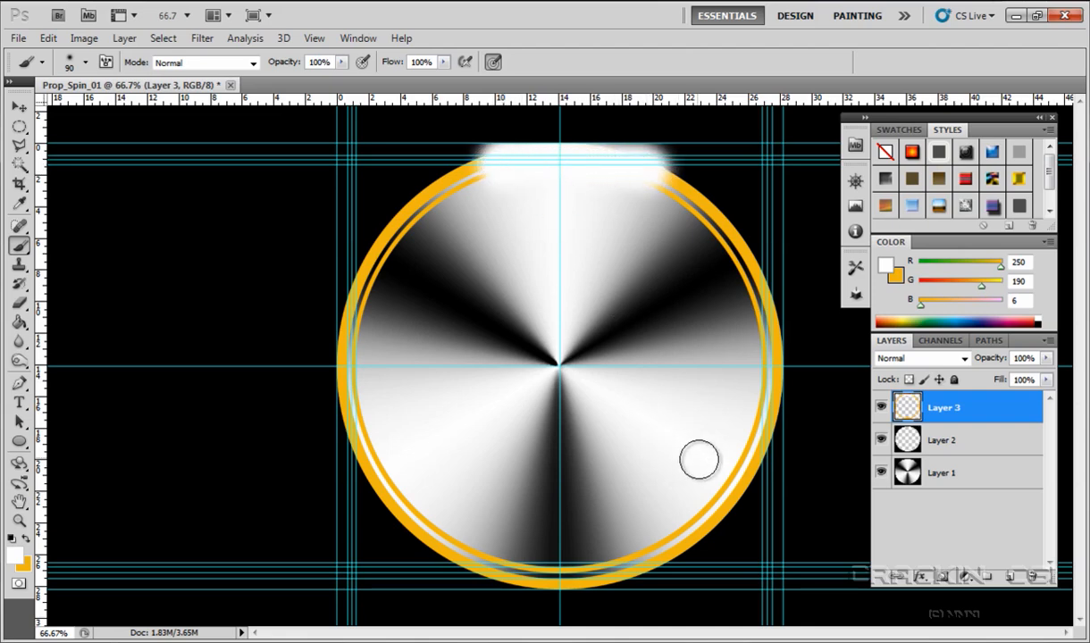
pyautogui.moveTo(676, 533)
pyautogui.mouseDown()
pyautogui.moveTo(706, 524)
pyautogui.moveTo(761, 415)
pyautogui.mouseUp()
pyautogui.moveTo(448, 530)
pyautogui.mouseDown()
pyautogui.moveTo(401, 504)
pyautogui.moveTo(411, 512)
pyautogui.moveTo(364, 441)
pyautogui.moveTo(355, 399)
pyautogui.moveTo(374, 463)
pyautogui.moveTo(404, 498)
pyautogui.mouseUp()
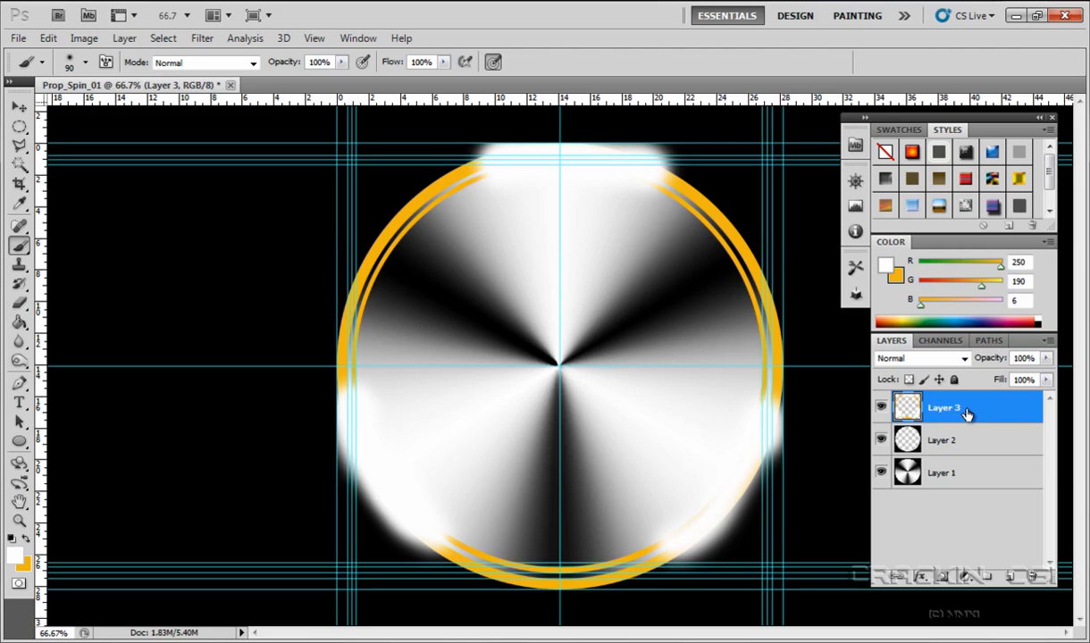
# Step: Place Layer 3 beneath Layer 2 and flatten the image
pyautogui.moveTo(968, 413); pyautogui.dragTo(962, 459)
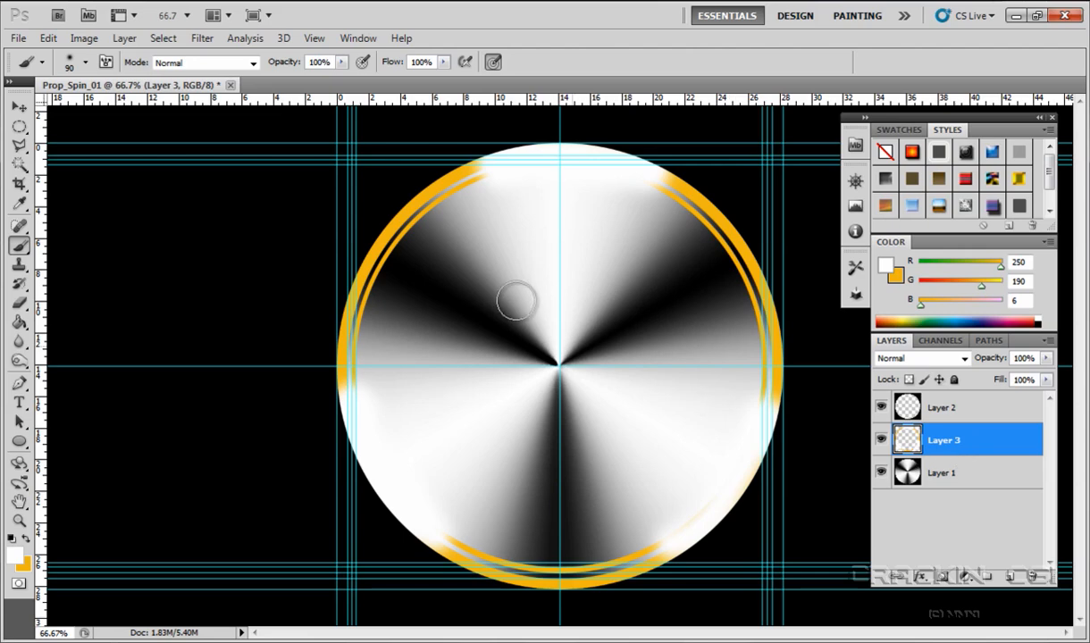
pyautogui.click(125, 38)
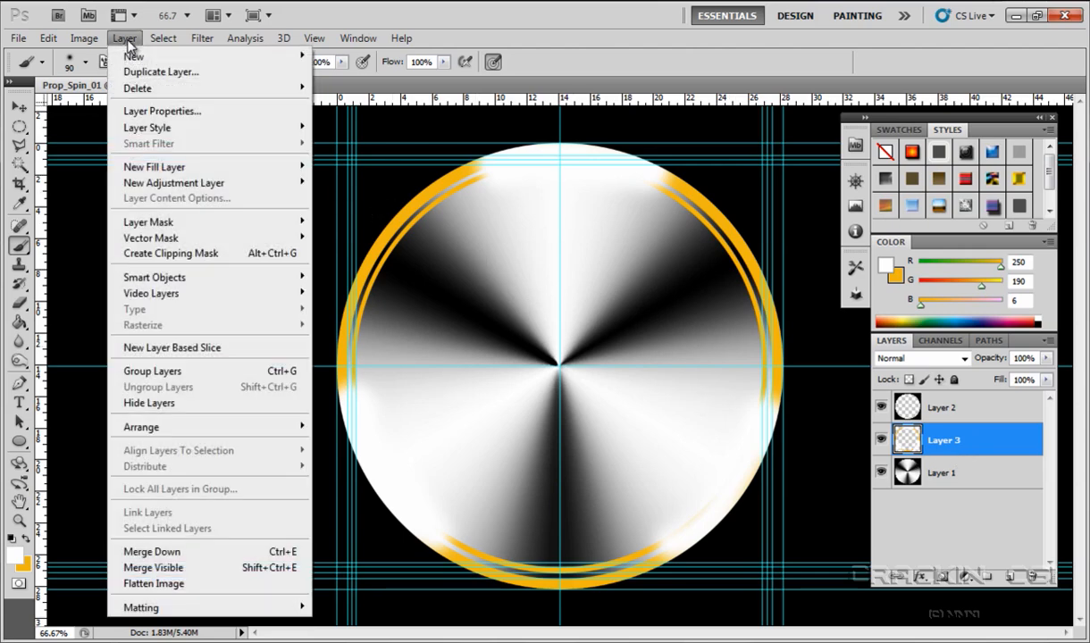
pyautogui.click(151, 583)
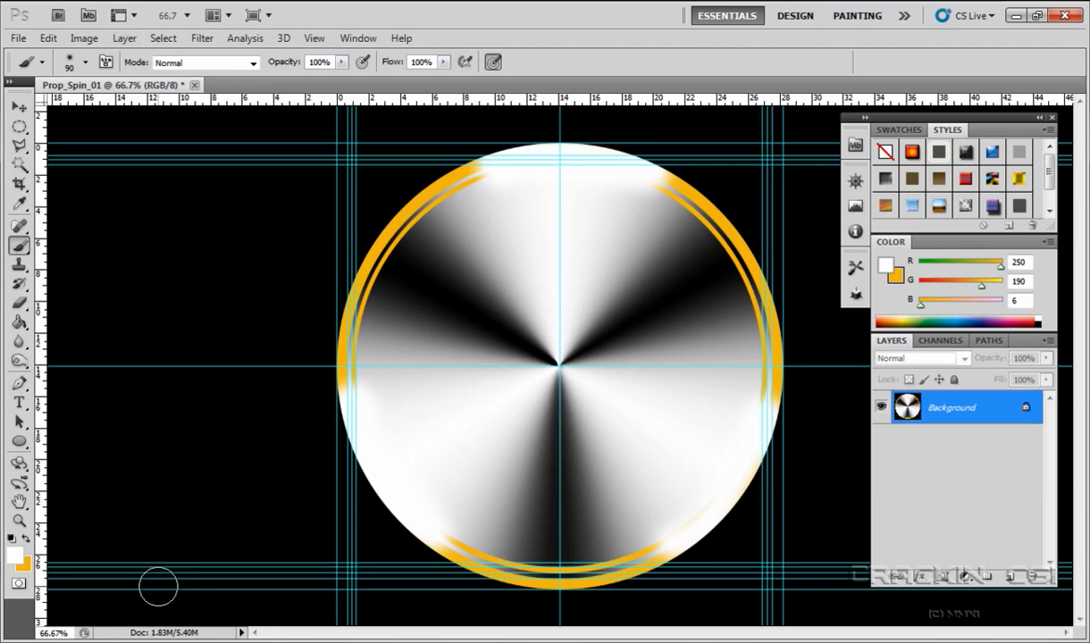
# Step: Save the flattened image as a Baseline ("Standard") JPEG named Prop_Spin_01 with Maximum quality 11
pyautogui.click(19, 39)
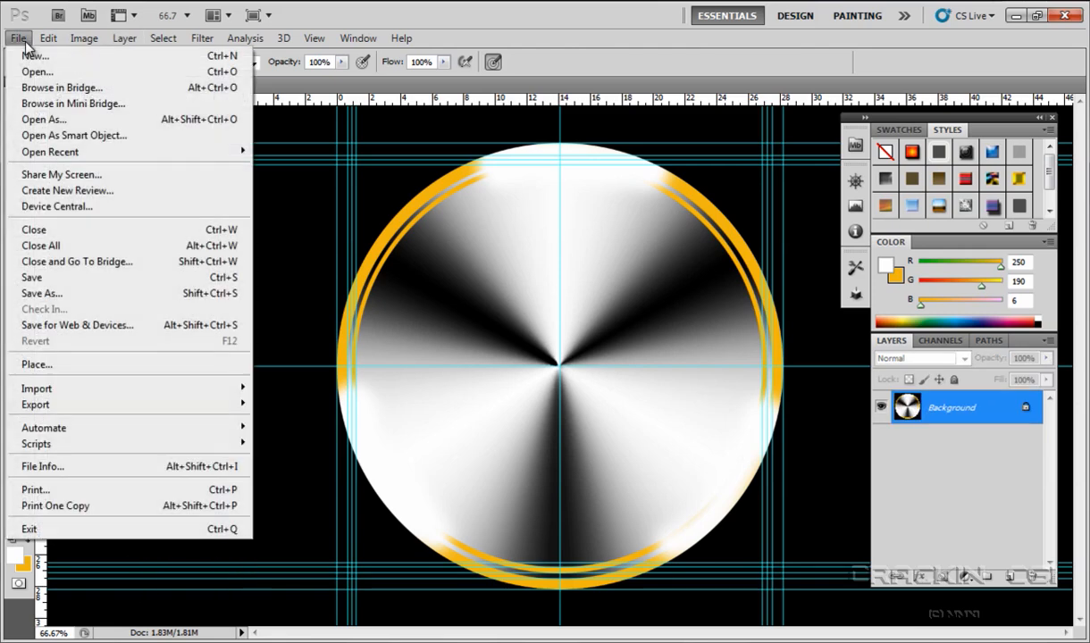
pyautogui.click(42, 280)
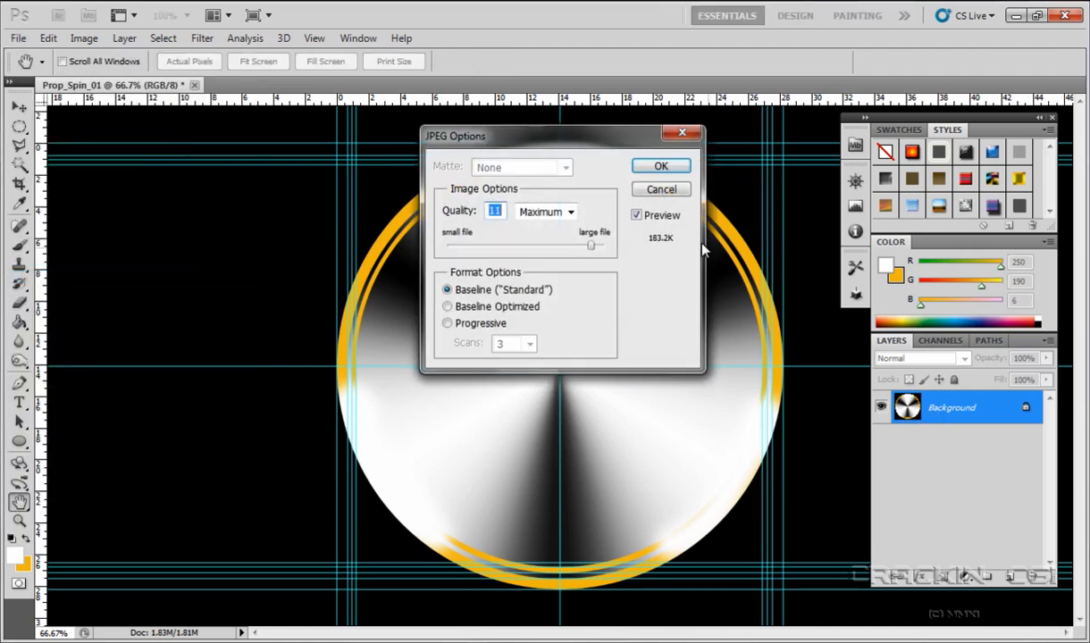
pyautogui.click(678, 169)
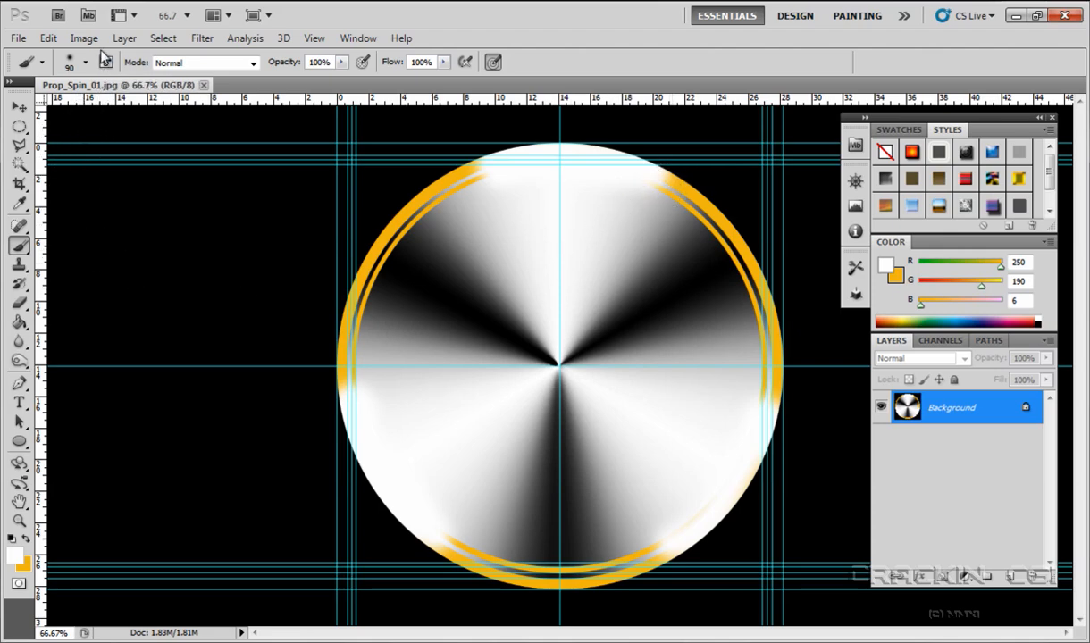
# Step: Undo the flattening to restore the separate layers and hide Layer 3
pyautogui.click(42, 39)
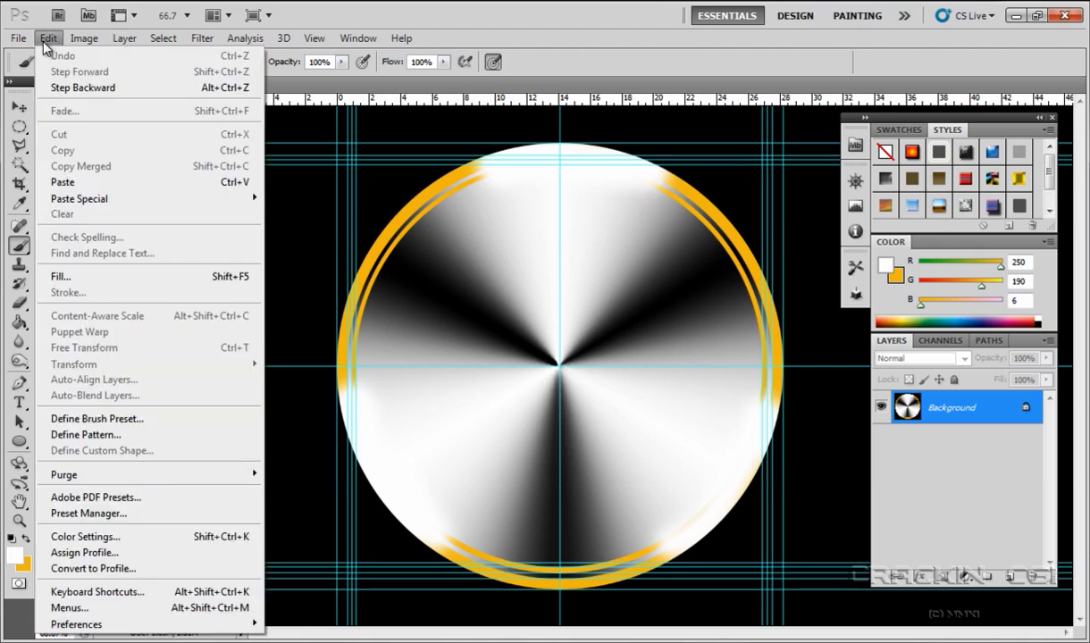
pyautogui.click(77, 89)
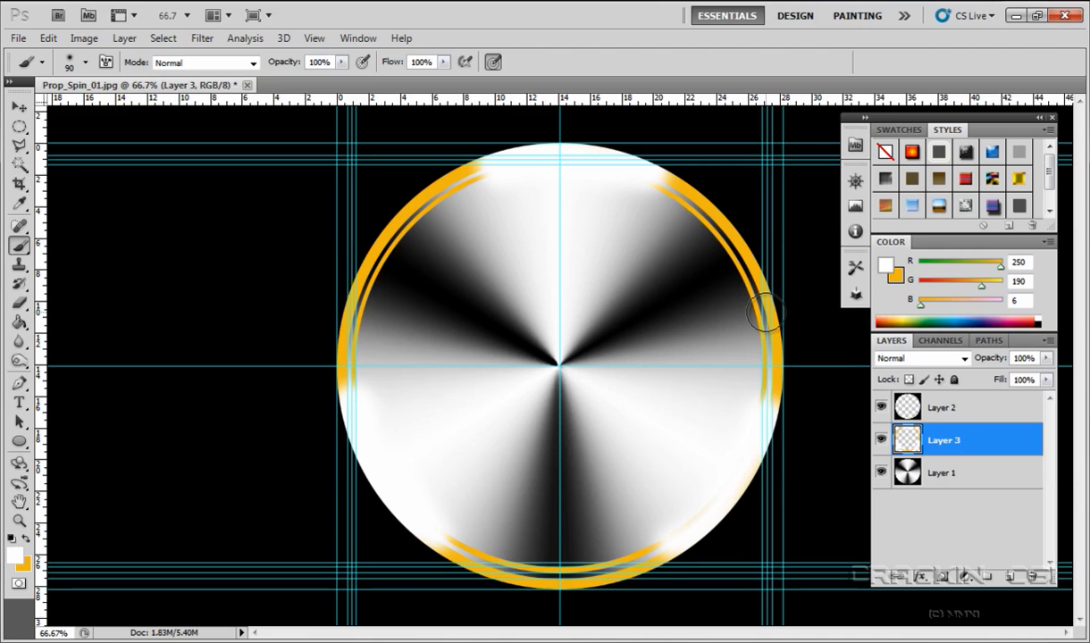
pyautogui.click(881, 441)
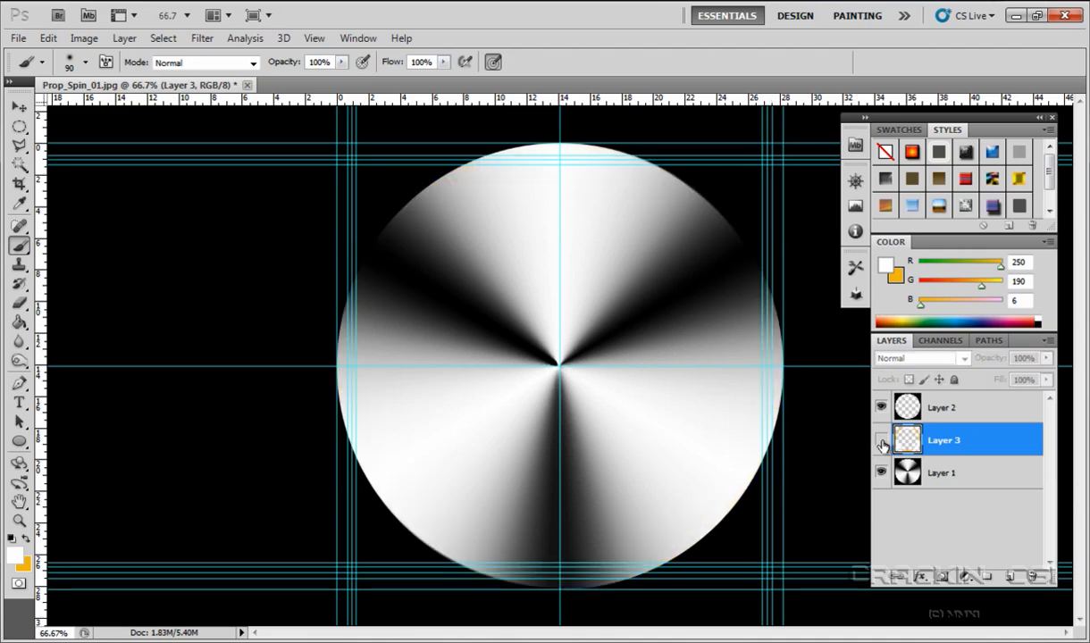
# Step: Invert the colours of the blurred blades on Layer 1
pyautogui.click(938, 476)
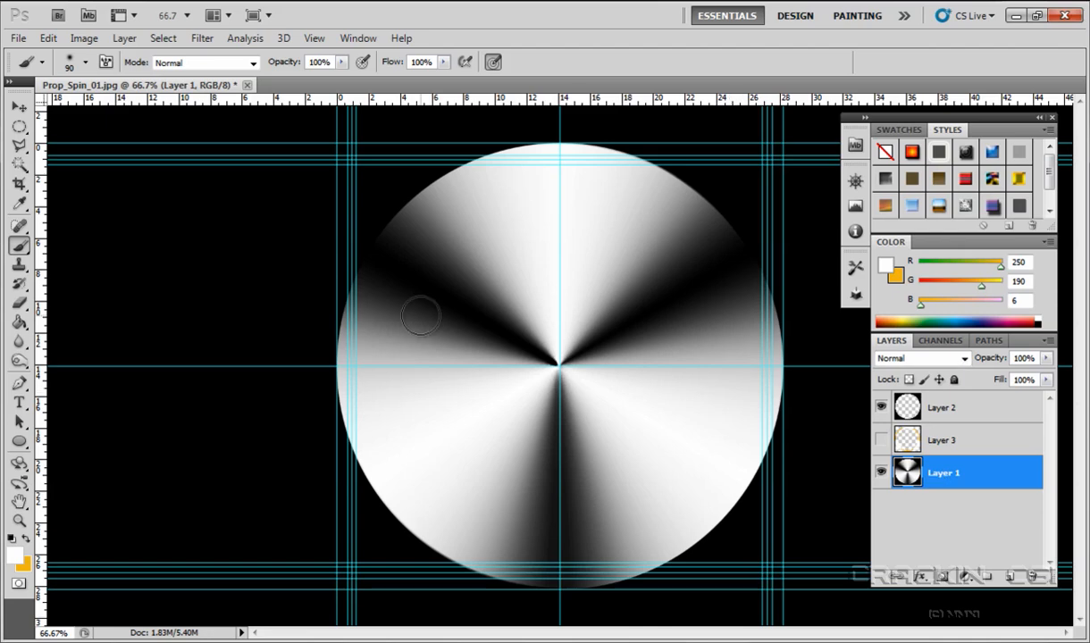
pyautogui.click(85, 39)
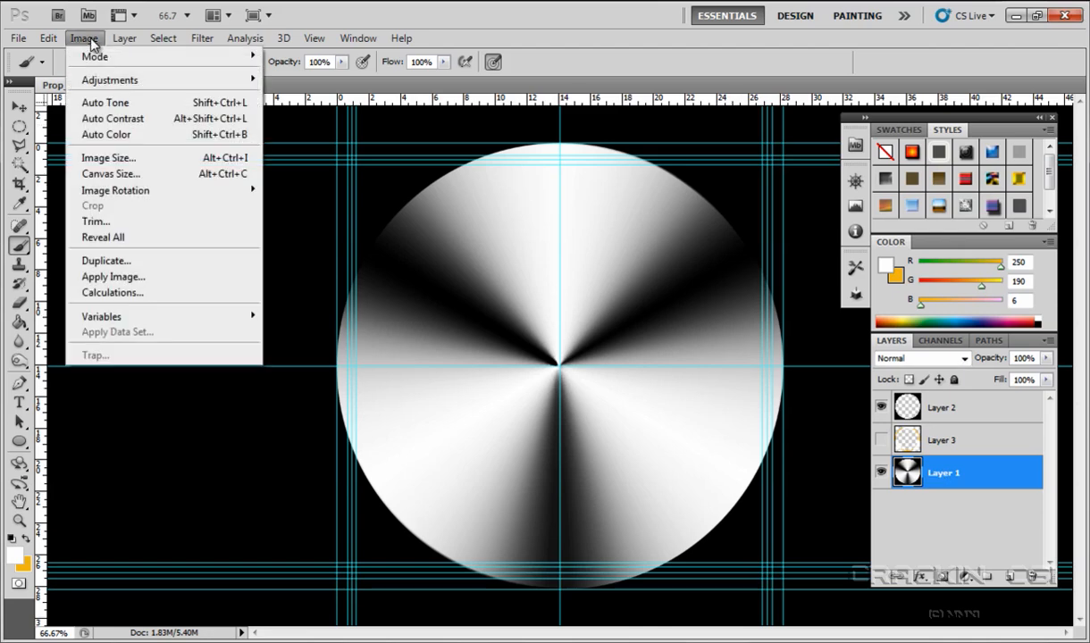
pyautogui.moveTo(103, 81)
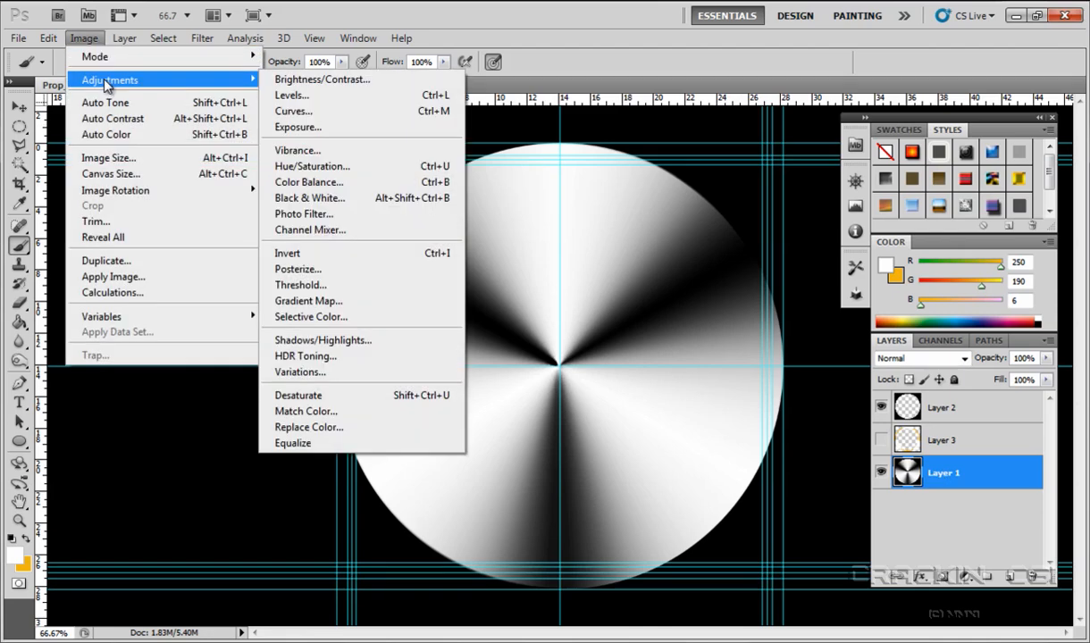
pyautogui.click(325, 254)
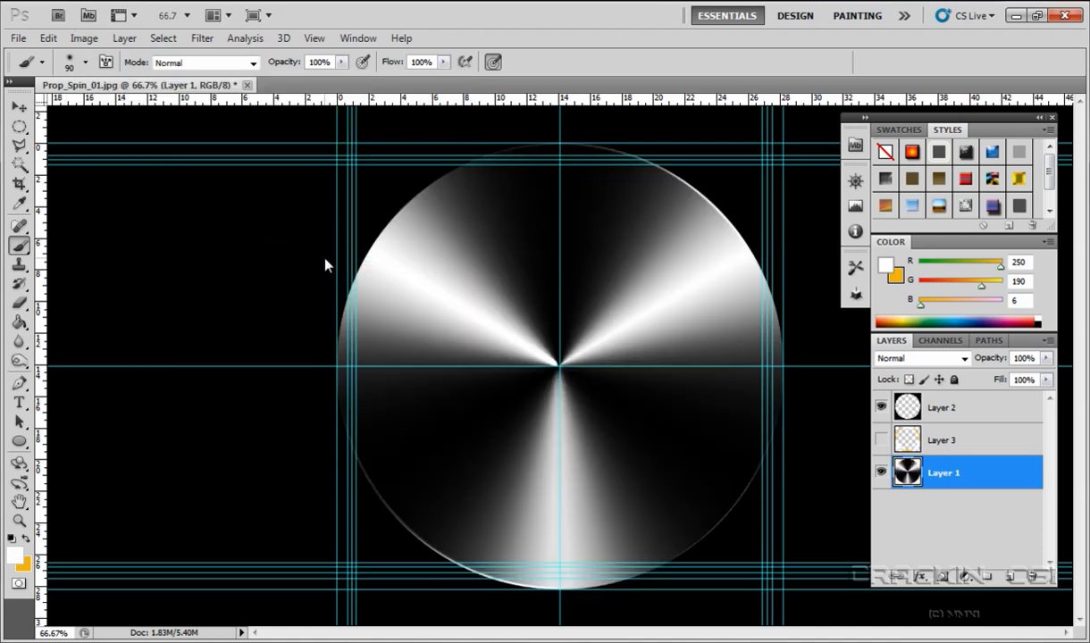
# Step: Apply a Brightness/Contrast adjustment to Layer 1 with brightness 141 and contrast 0
pyautogui.click(86, 40)
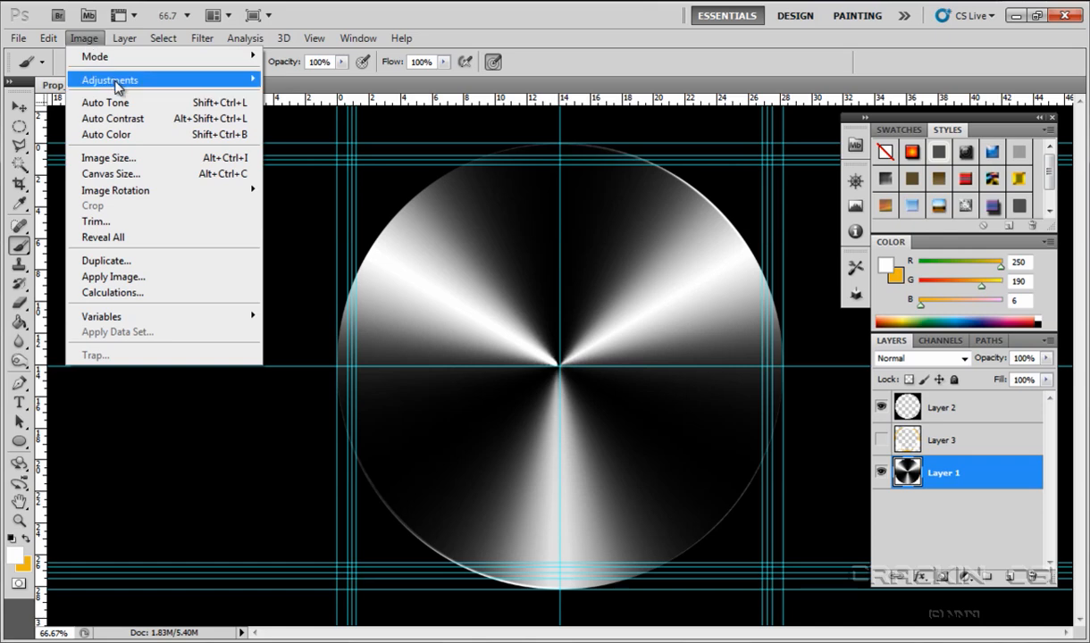
pyautogui.moveTo(115, 82)
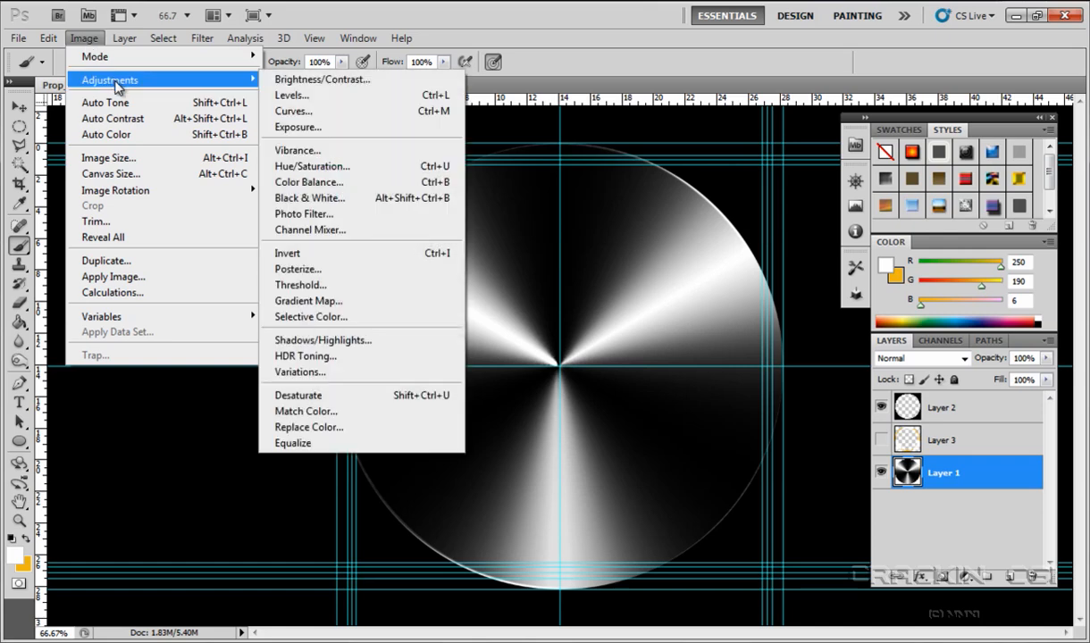
pyautogui.click(312, 81)
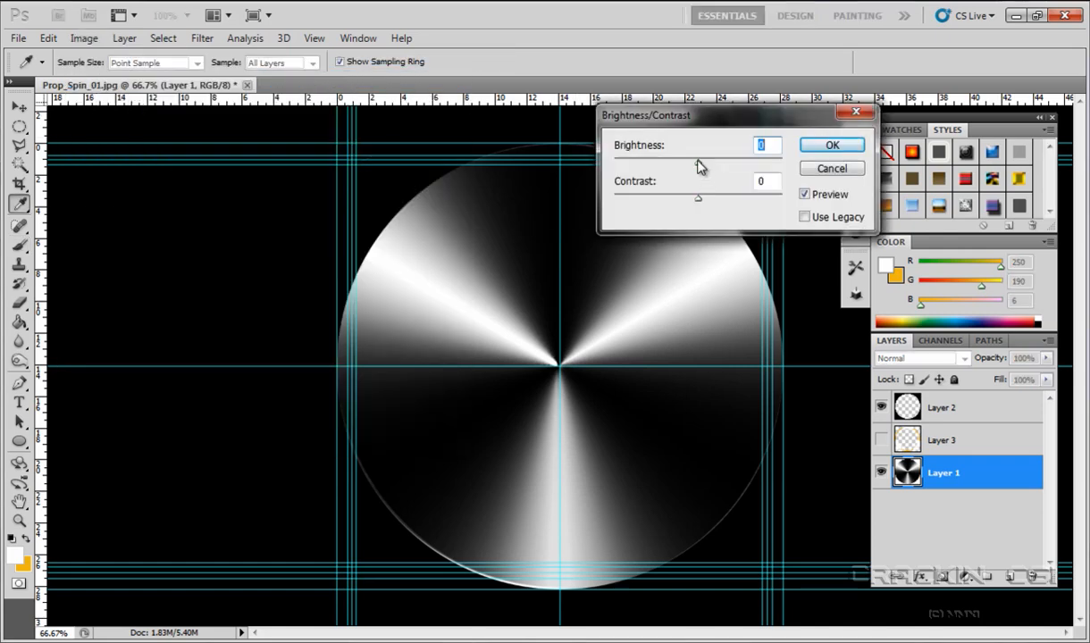
pyautogui.moveTo(700, 166); pyautogui.dragTo(776, 164)
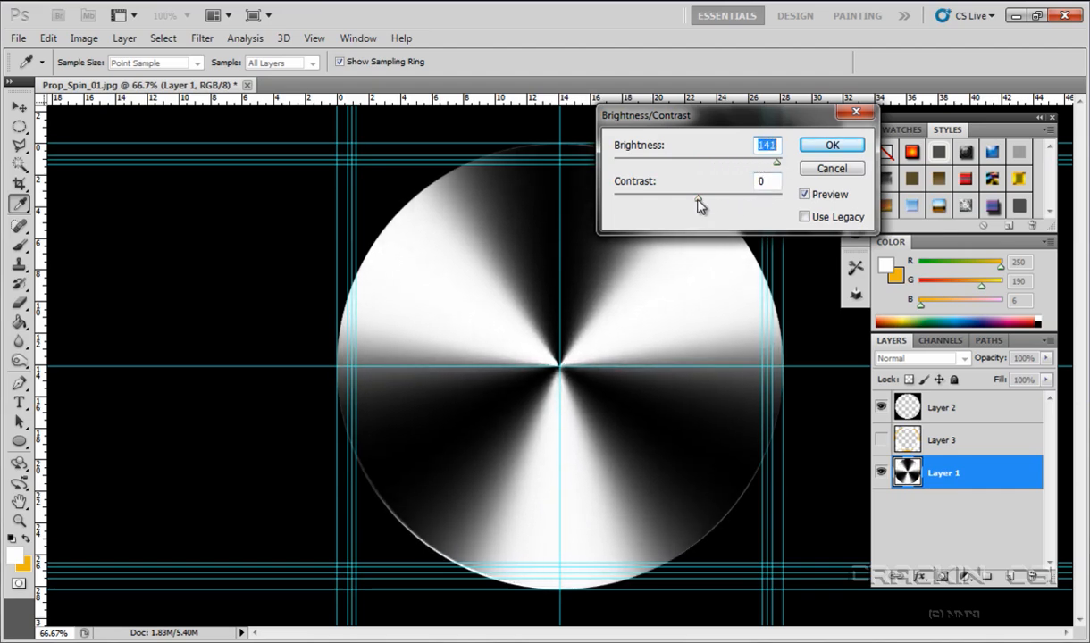
pyautogui.click(698, 202)
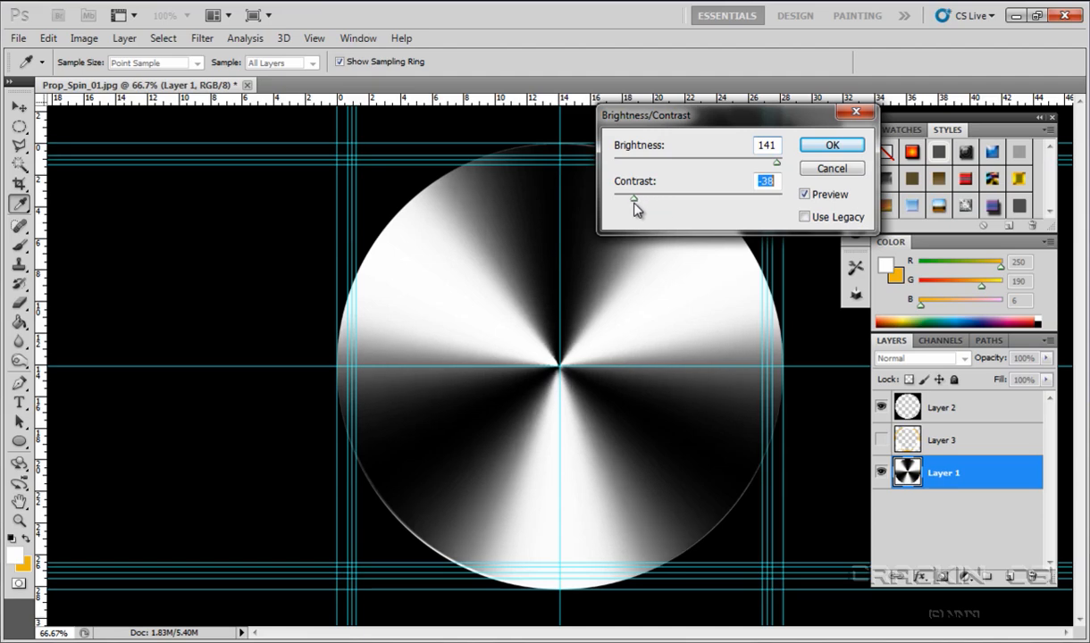
pyautogui.moveTo(636, 208); pyautogui.dragTo(700, 209)
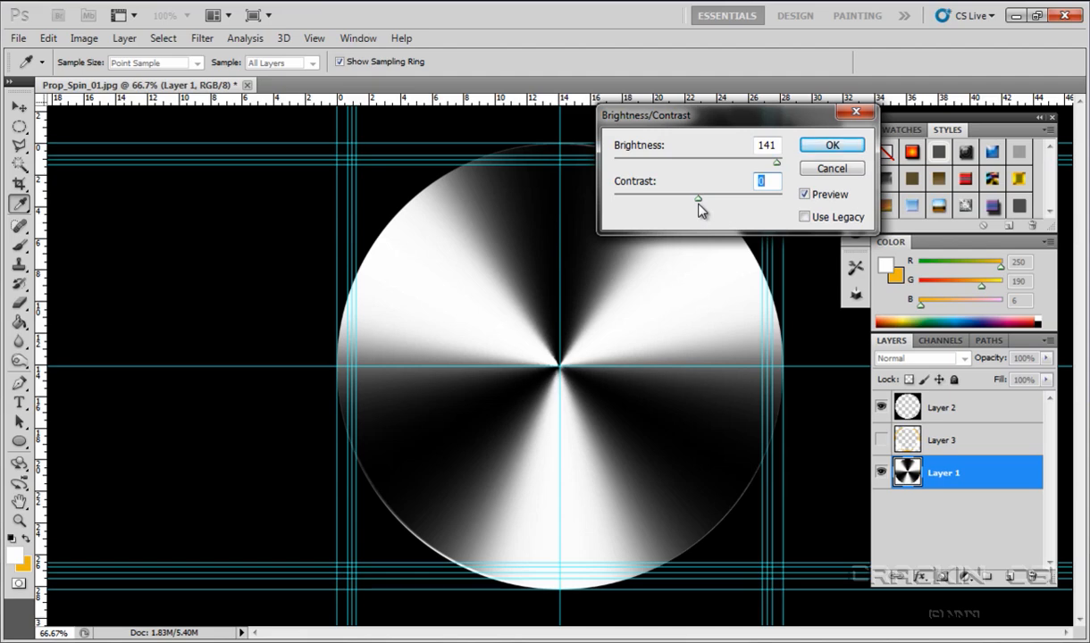
pyautogui.click(832, 148)
pyautogui.press('b')
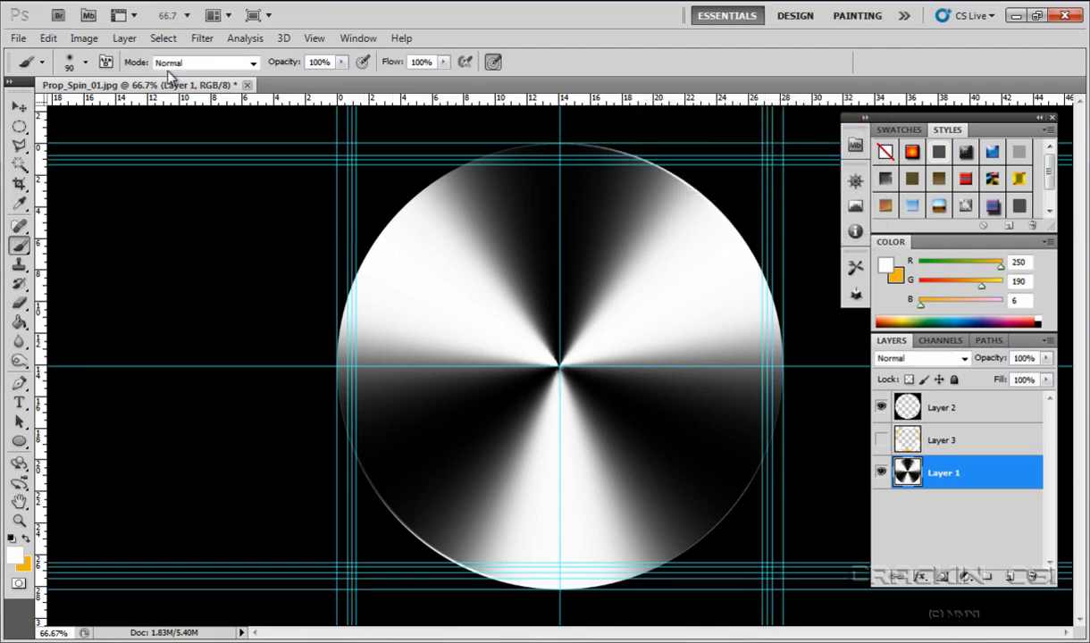
# Step: Flatten the inverted image, discarding the hidden Layer 3
pyautogui.click(124, 39)
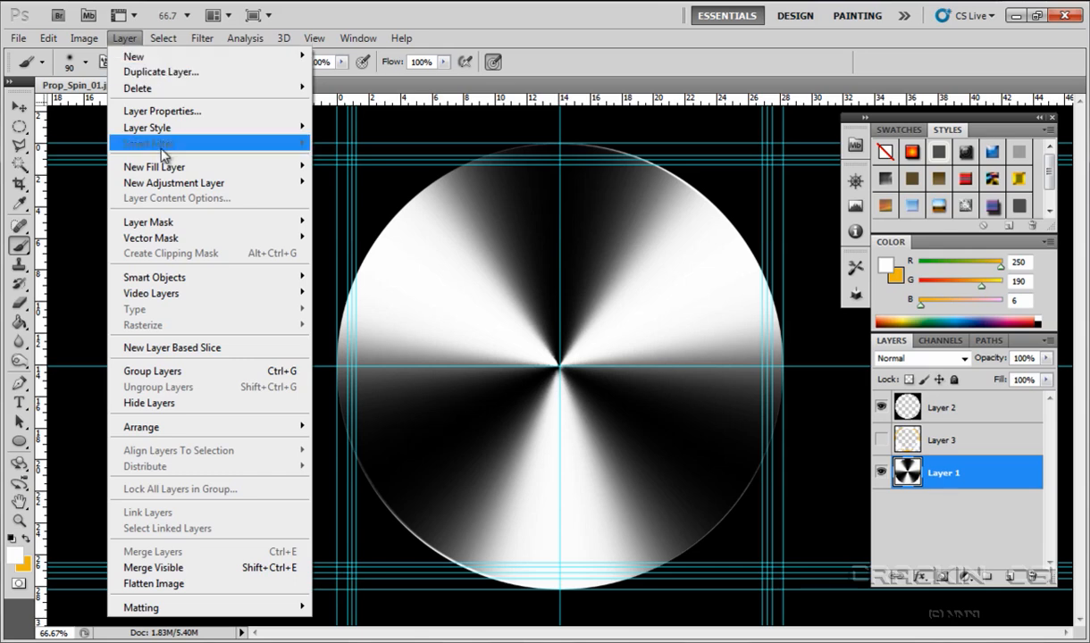
pyautogui.click(182, 590)
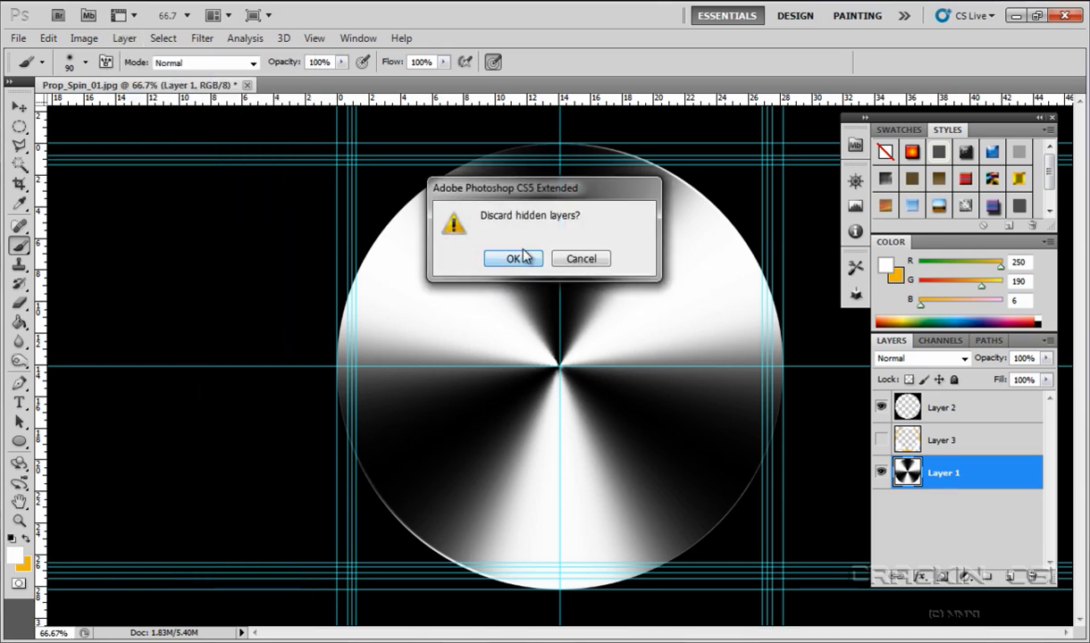
pyautogui.click(522, 261)
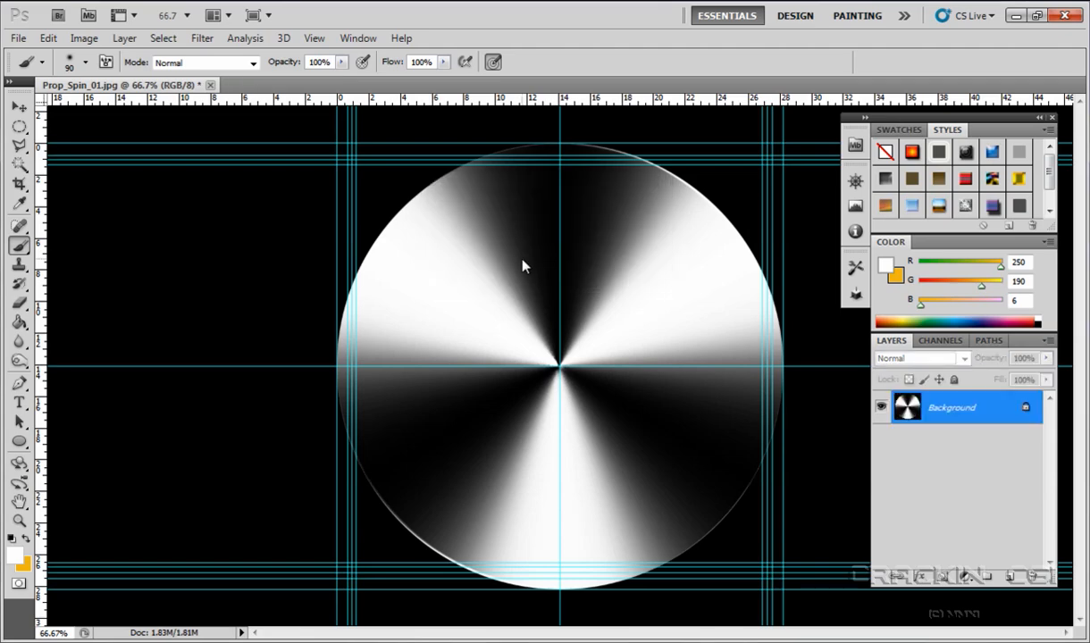
# Step: Save the flattened inverted image as a JPEG under a new file name in the scenes folder
pyautogui.click(19, 39)
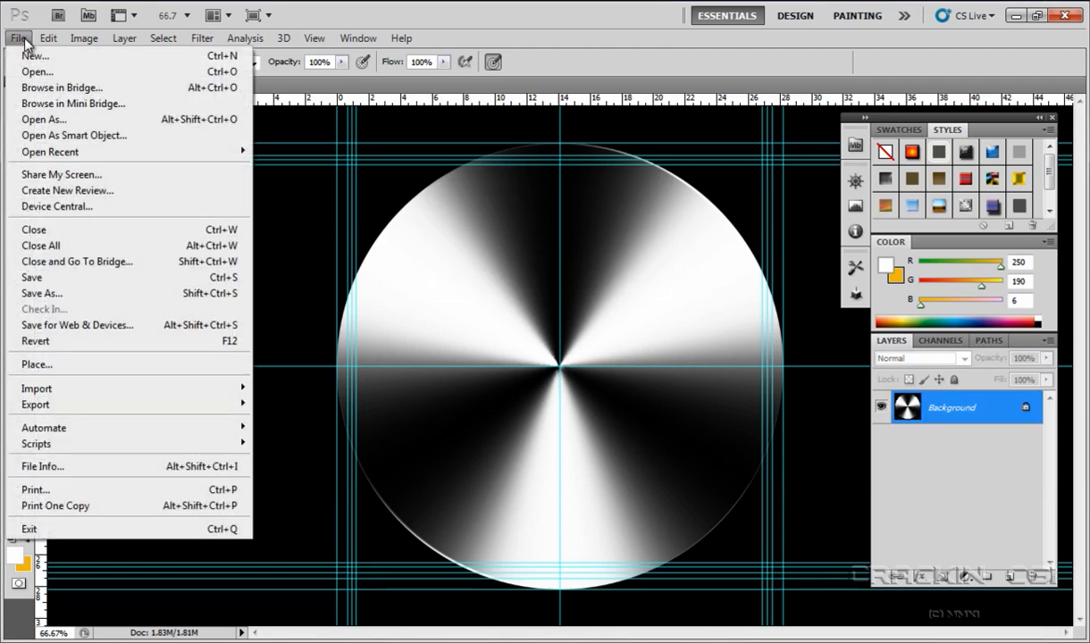
pyautogui.click(77, 300)
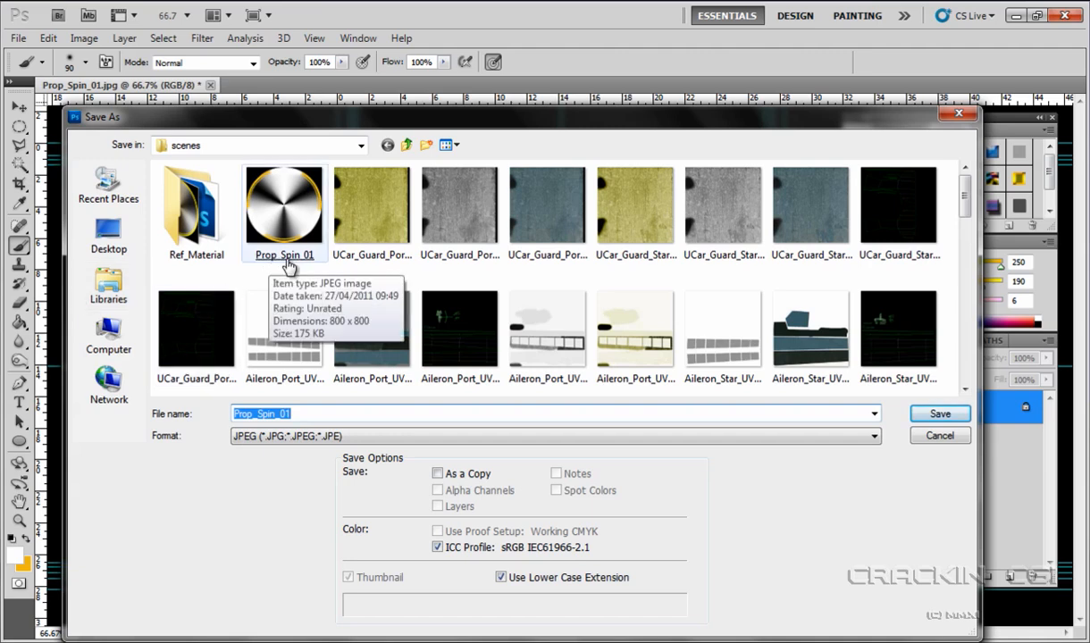
pyautogui.click(286, 415)
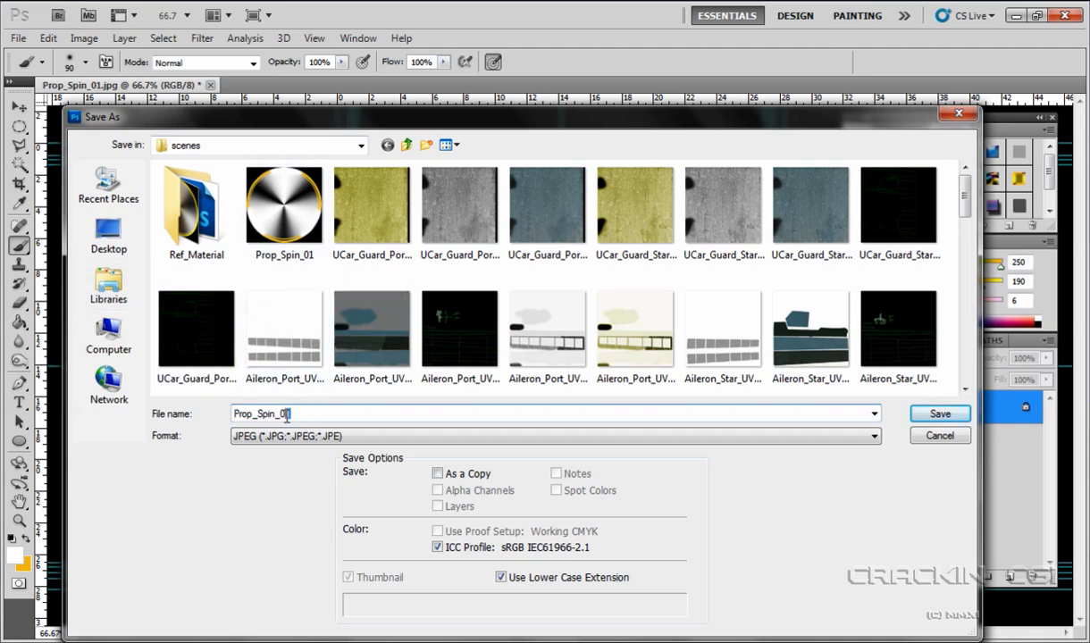
pyautogui.press('Tab')
pyautogui.press('Return')
pyautogui.press('Return')
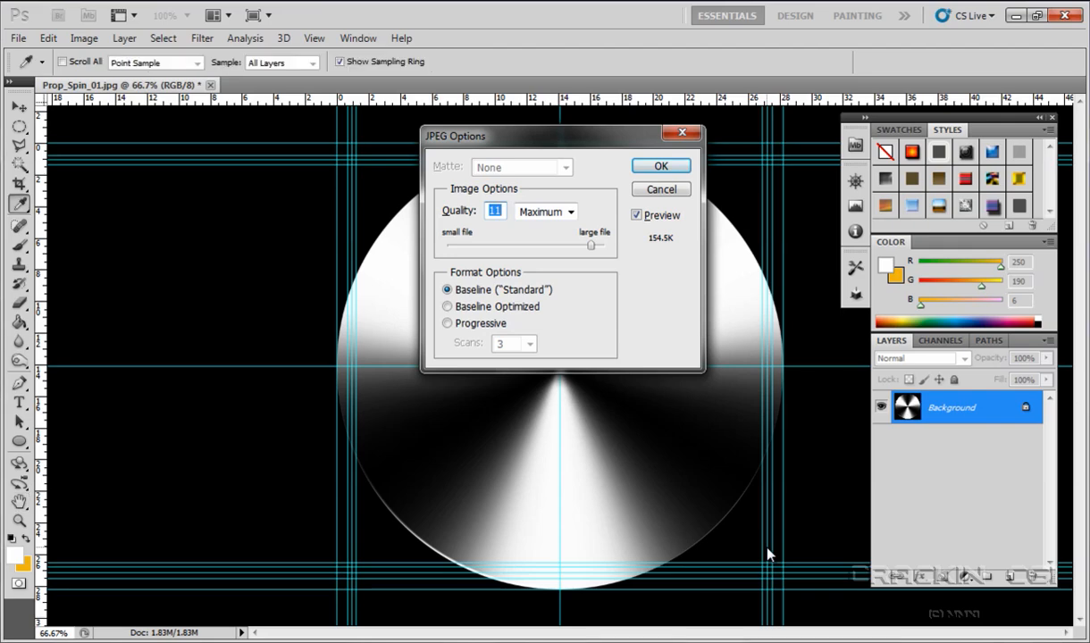